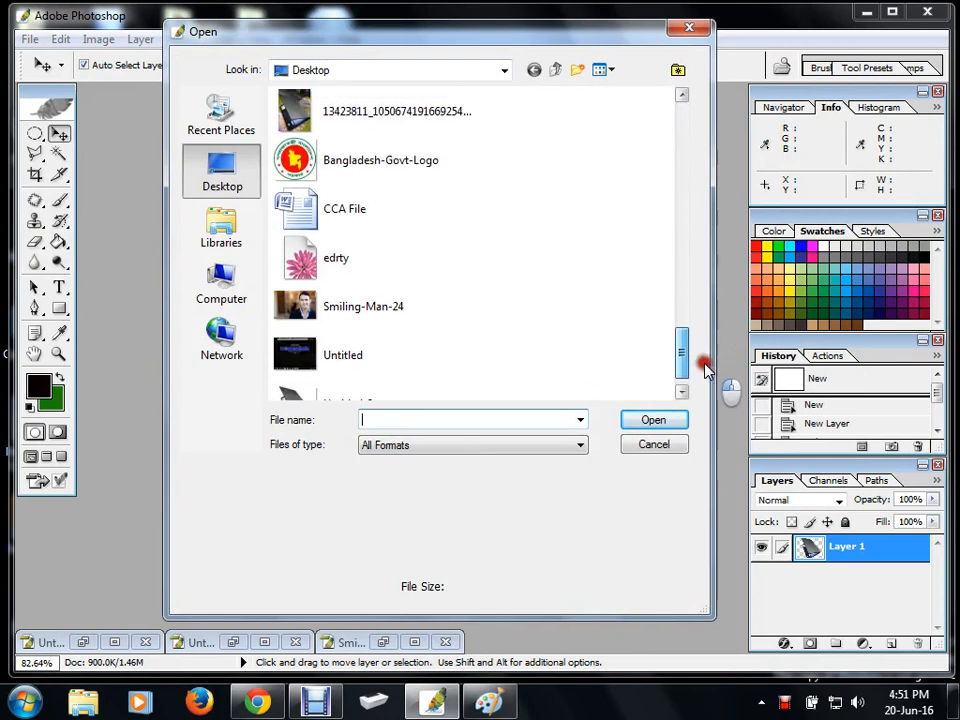
Step: Open the Smiling-Man-24 image from the Desktop
{"action": "left_click", "coordinate": [330, 305]}
{"action": "left_click", "coordinate": [629, 420]}
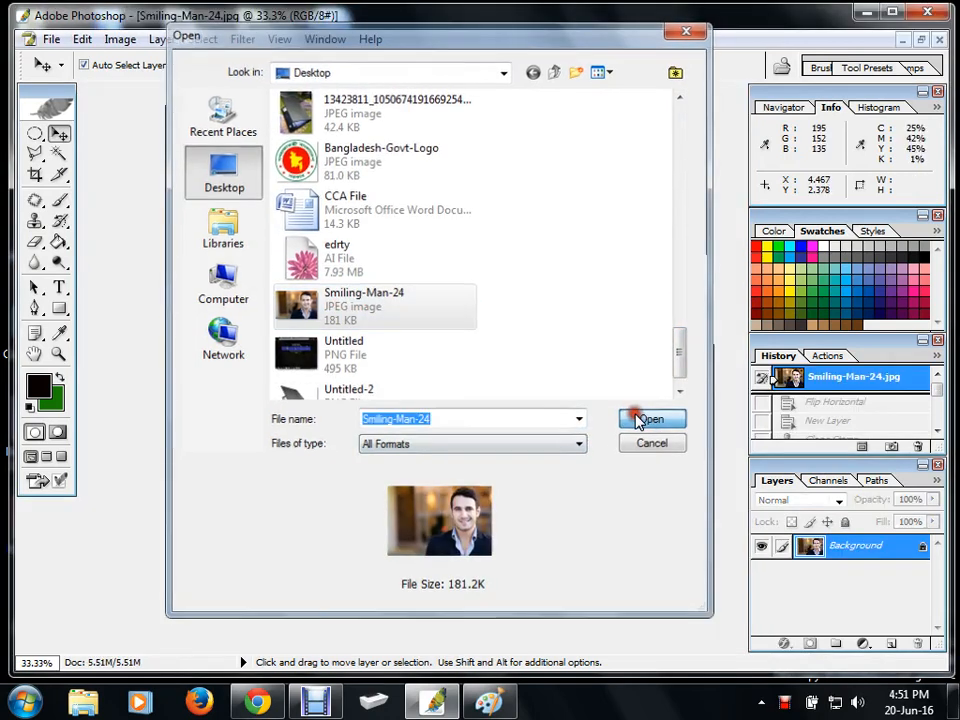
Step: Cover the blue-tinted eye beside the blurred background with solid black paint, using the Brush tool at size 37
{"action": "scroll", "coordinate": [620, 405], "scroll_direction": "up", "scroll_amount": 3}
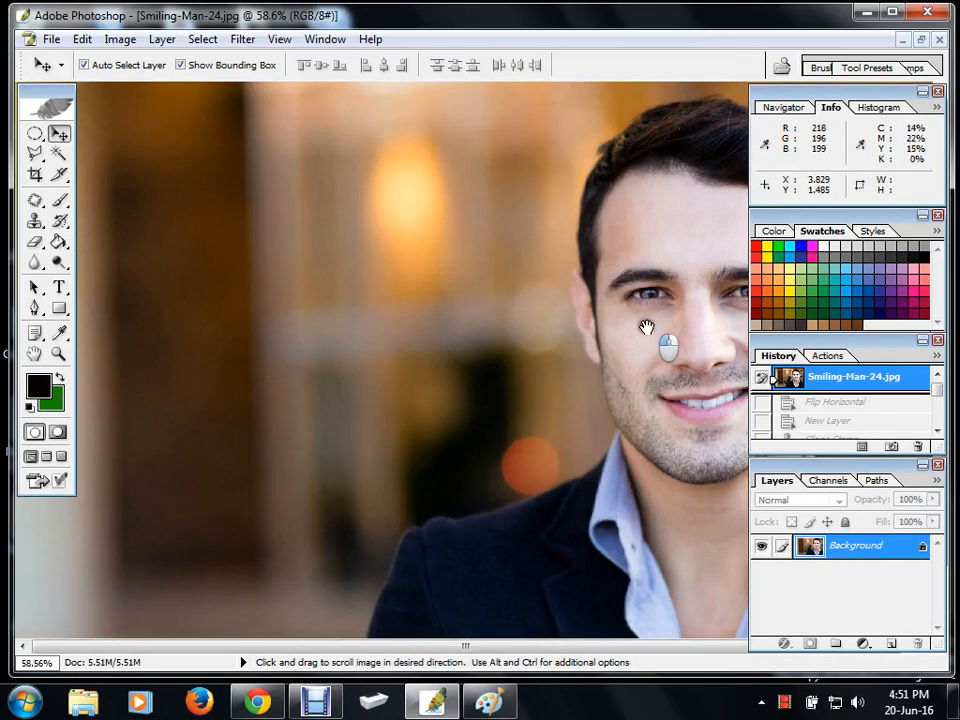
{"action": "left_click_drag", "start_coordinate": [647, 328], "coordinate": [349, 339]}
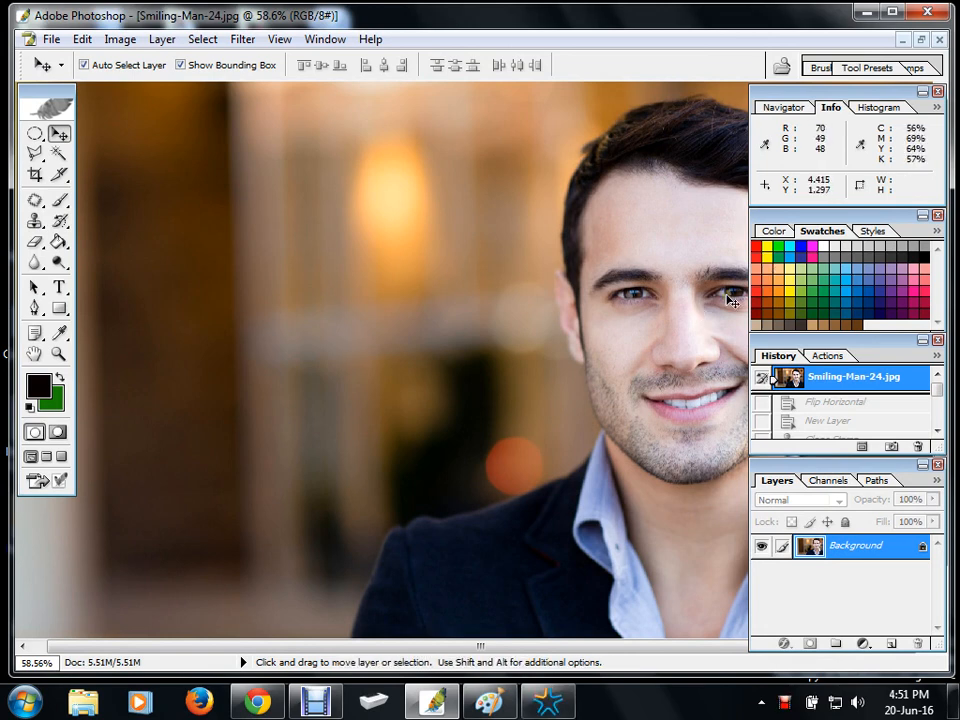
{"action": "scroll", "coordinate": [729, 300], "scroll_direction": "up", "scroll_amount": 3}
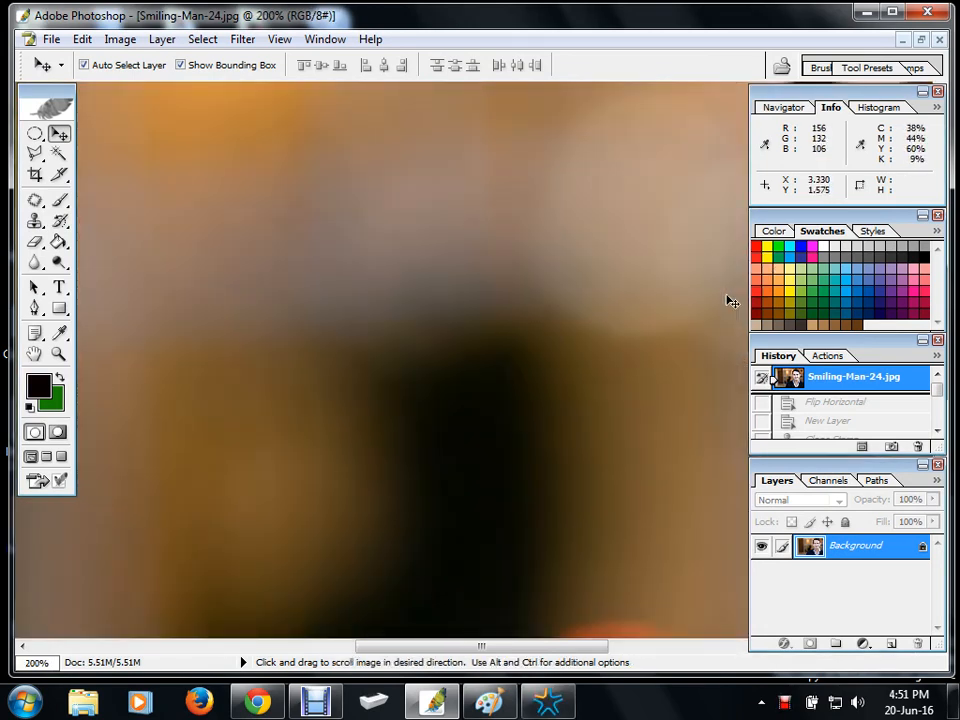
{"action": "left_click_drag", "start_coordinate": [729, 300], "coordinate": [296, 357]}
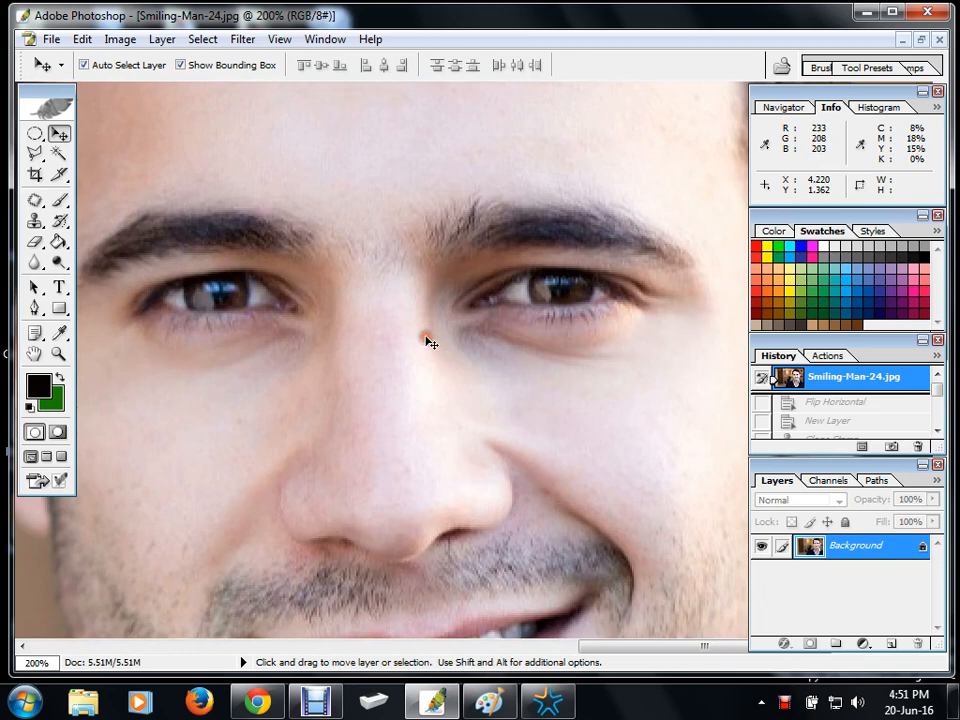
{"action": "key", "text": "ctrl+minus"}
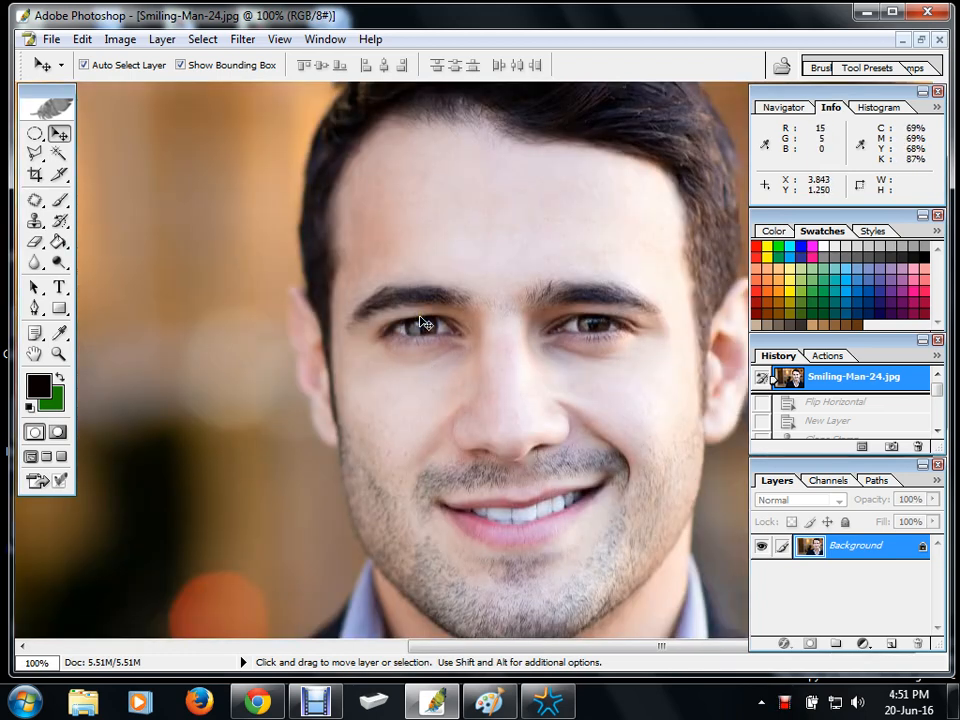
{"action": "left_click", "coordinate": [59, 200]}
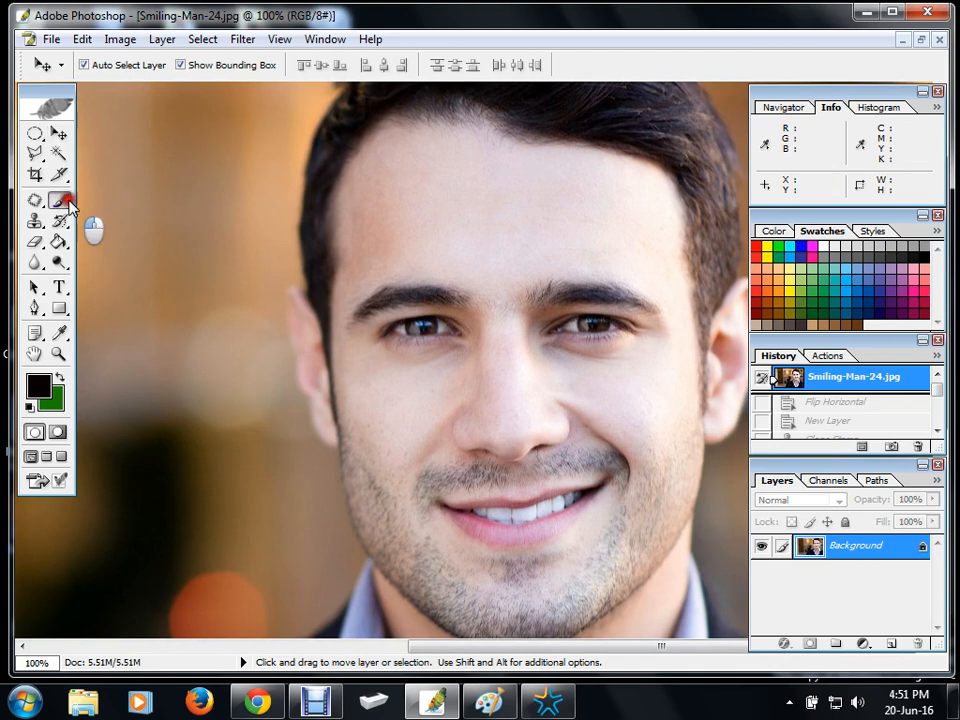
{"action": "left_click", "coordinate": [441, 330]}
{"action": "left_click", "coordinate": [410, 327]}
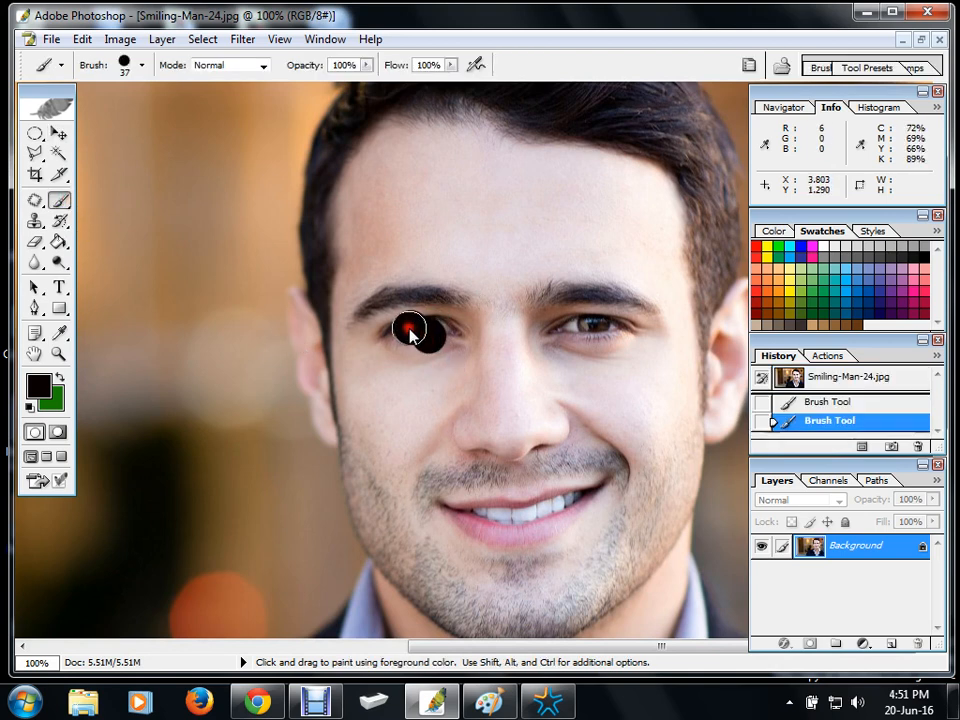
{"action": "mouse_move", "coordinate": [444, 333]}
{"action": "left_mouse_down"}
{"action": "mouse_move", "coordinate": [407, 334]}
{"action": "mouse_move", "coordinate": [420, 332]}
{"action": "left_mouse_up"}
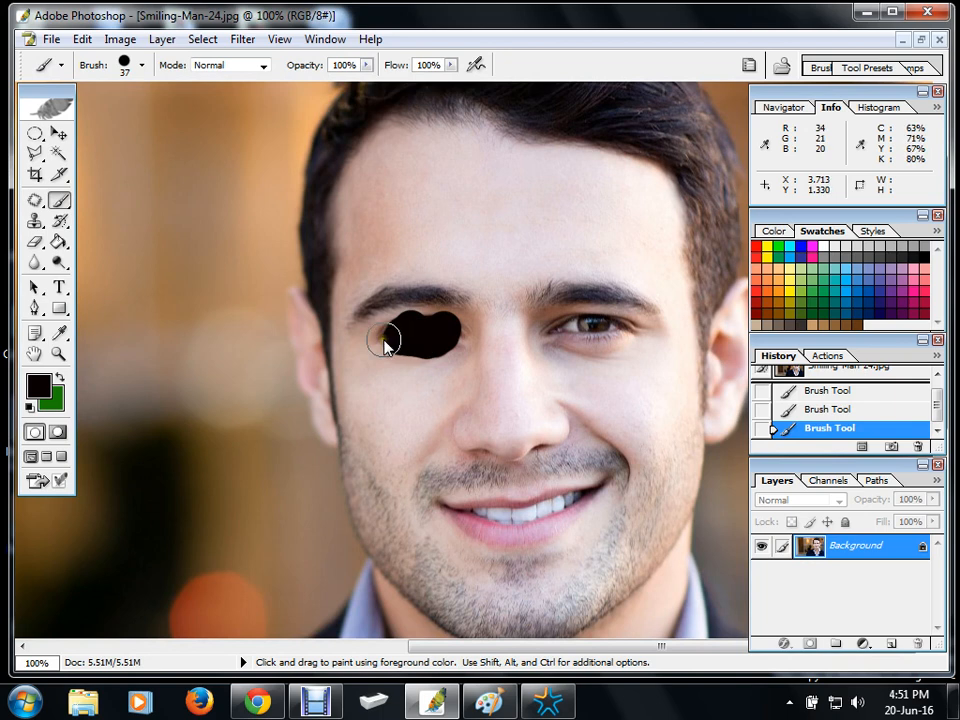
Step: Clone the uncovered eye over the black patch on a new layer, using the Clone Stamp with a soft 59-pixel brush
{"action": "left_click", "coordinate": [33, 223]}
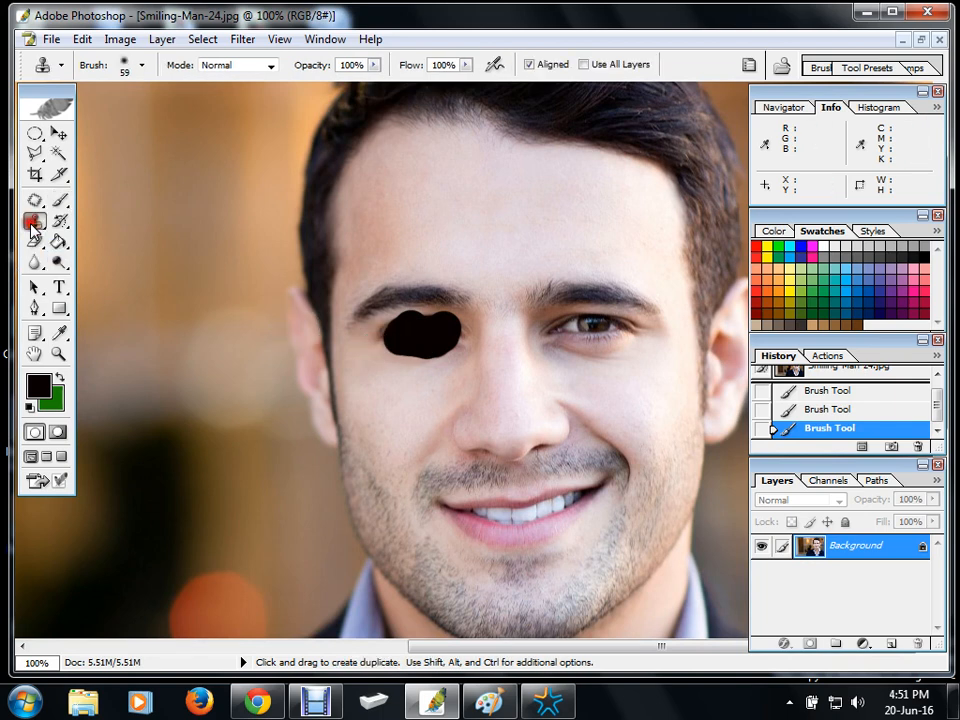
{"action": "left_click", "coordinate": [650, 333], "text": "alt"}
{"action": "left_click", "coordinate": [648, 333], "text": "alt"}
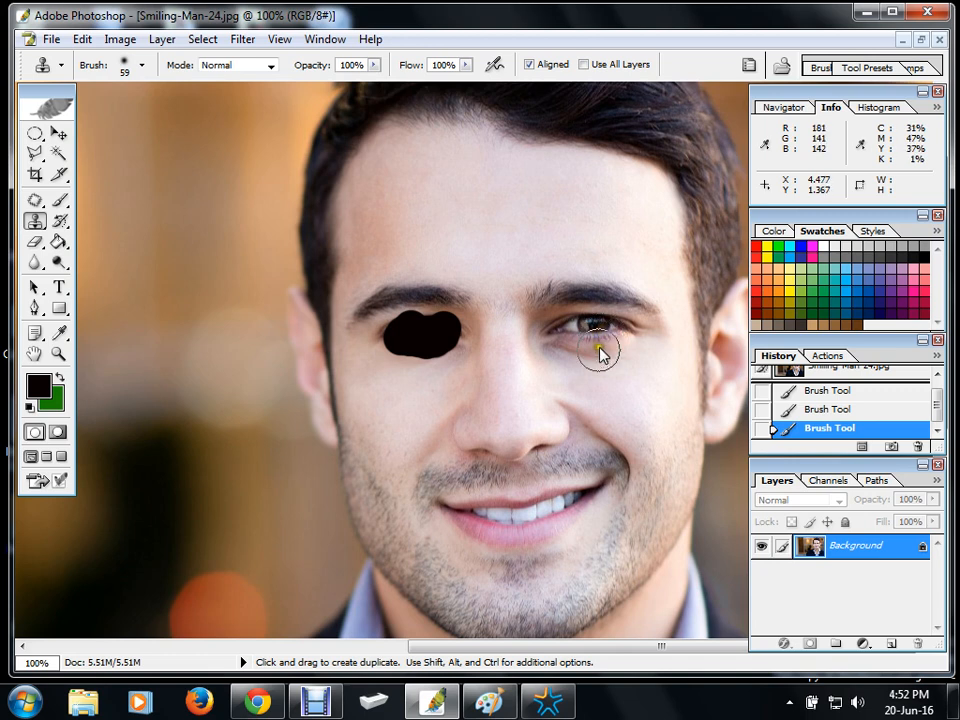
{"action": "left_click", "coordinate": [890, 646]}
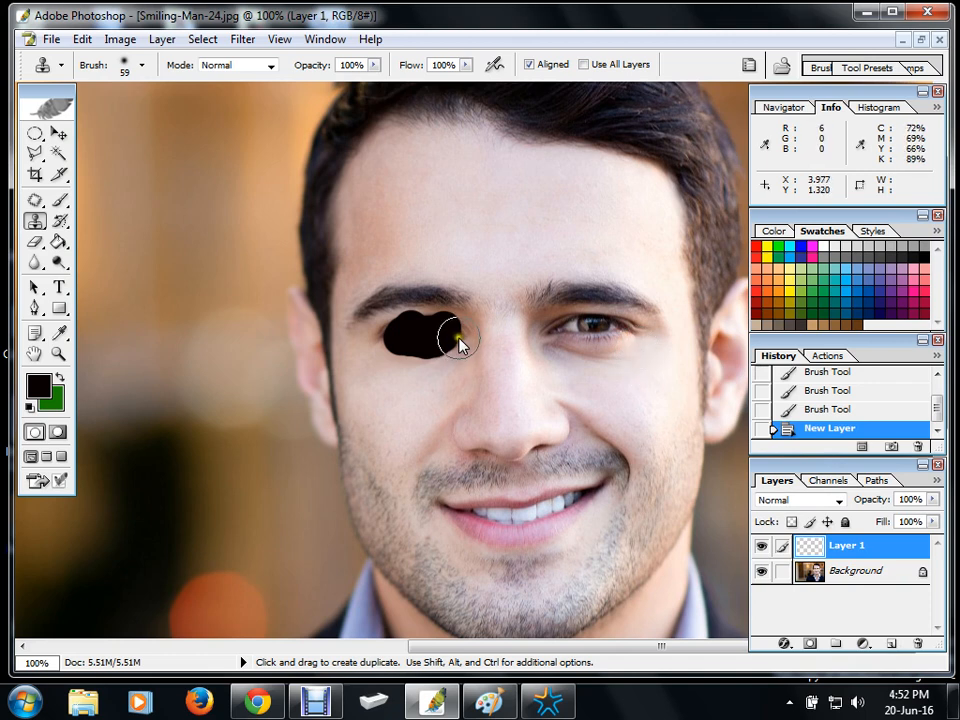
{"action": "mouse_move", "coordinate": [456, 334]}
{"action": "left_mouse_down"}
{"action": "mouse_move", "coordinate": [403, 347]}
{"action": "mouse_move", "coordinate": [411, 336]}
{"action": "mouse_move", "coordinate": [429, 327]}
{"action": "mouse_move", "coordinate": [444, 338]}
{"action": "mouse_move", "coordinate": [416, 366]}
{"action": "mouse_move", "coordinate": [371, 368]}
{"action": "mouse_move", "coordinate": [360, 356]}
{"action": "mouse_move", "coordinate": [401, 332]}
{"action": "mouse_move", "coordinate": [427, 340]}
{"action": "mouse_move", "coordinate": [441, 332]}
{"action": "mouse_move", "coordinate": [403, 330]}
{"action": "mouse_move", "coordinate": [380, 350]}
{"action": "left_mouse_up"}
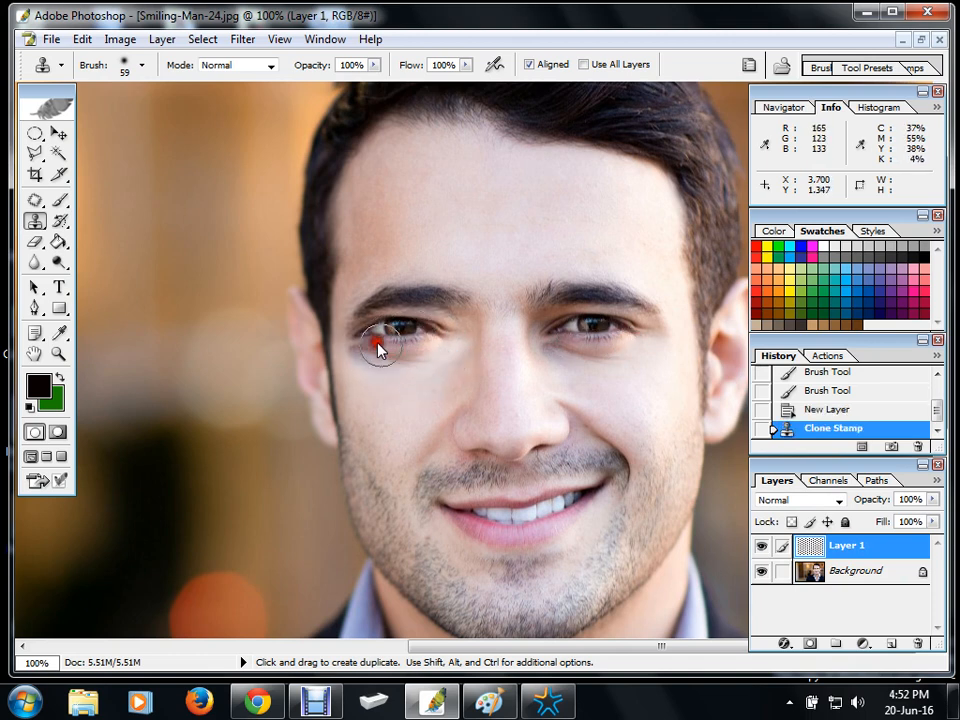
{"action": "left_click", "coordinate": [892, 645]}
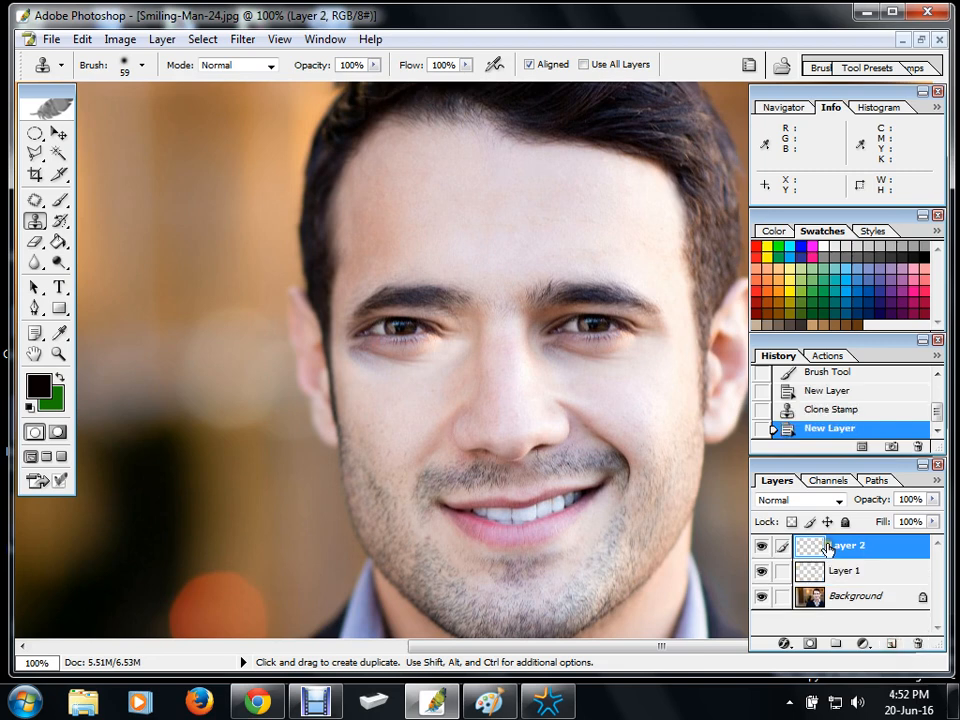
{"action": "left_click", "coordinate": [916, 645]}
{"action": "left_click", "coordinate": [432, 282]}
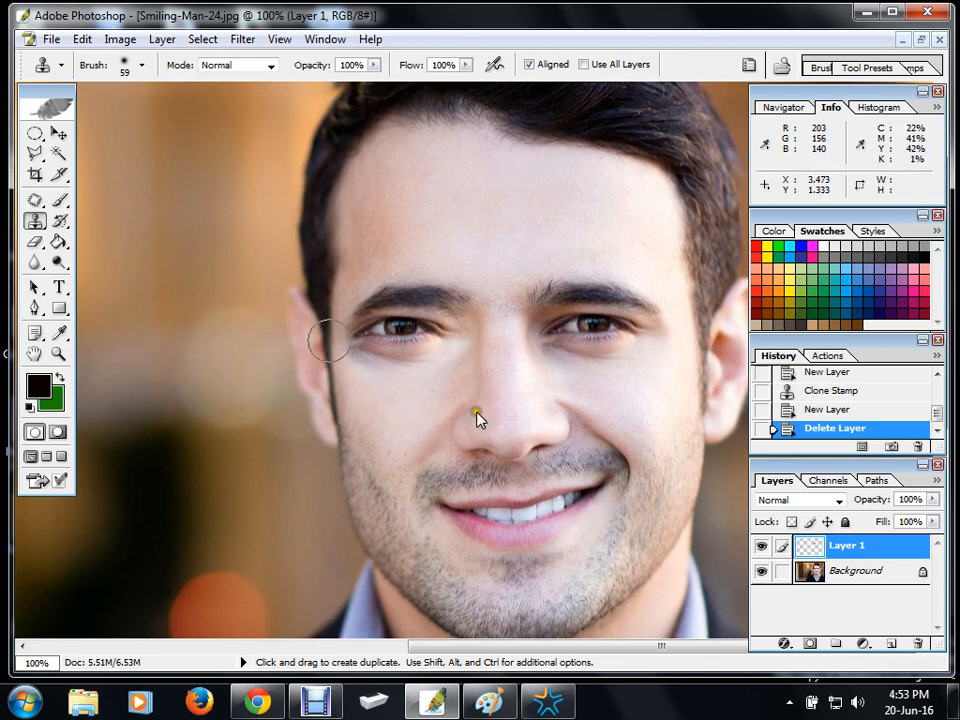
Step: Flip the cloned eye layer horizontally and move it into place beneath the eyebrow
{"action": "left_click", "coordinate": [60, 135]}
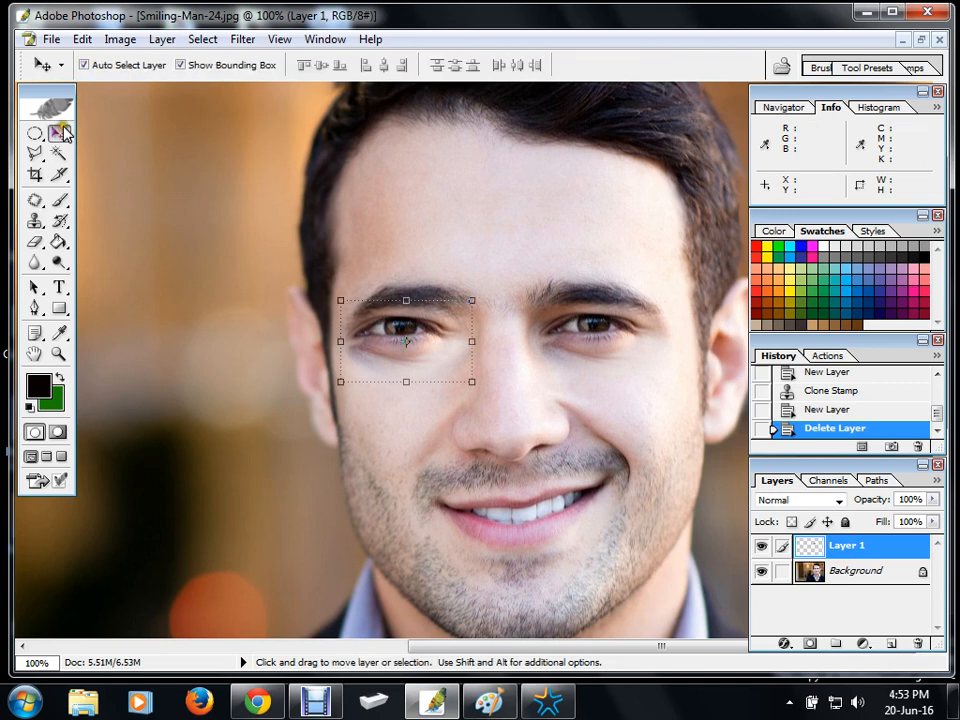
{"action": "left_click", "coordinate": [84, 40]}
{"action": "mouse_move", "coordinate": [145, 408]}
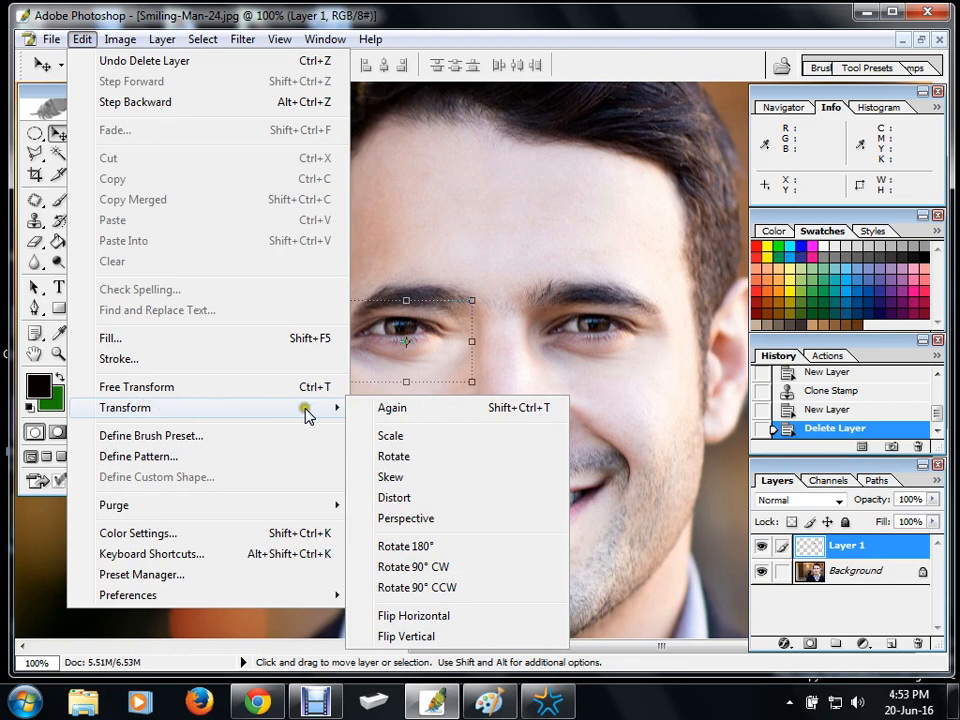
{"action": "left_click", "coordinate": [436, 625]}
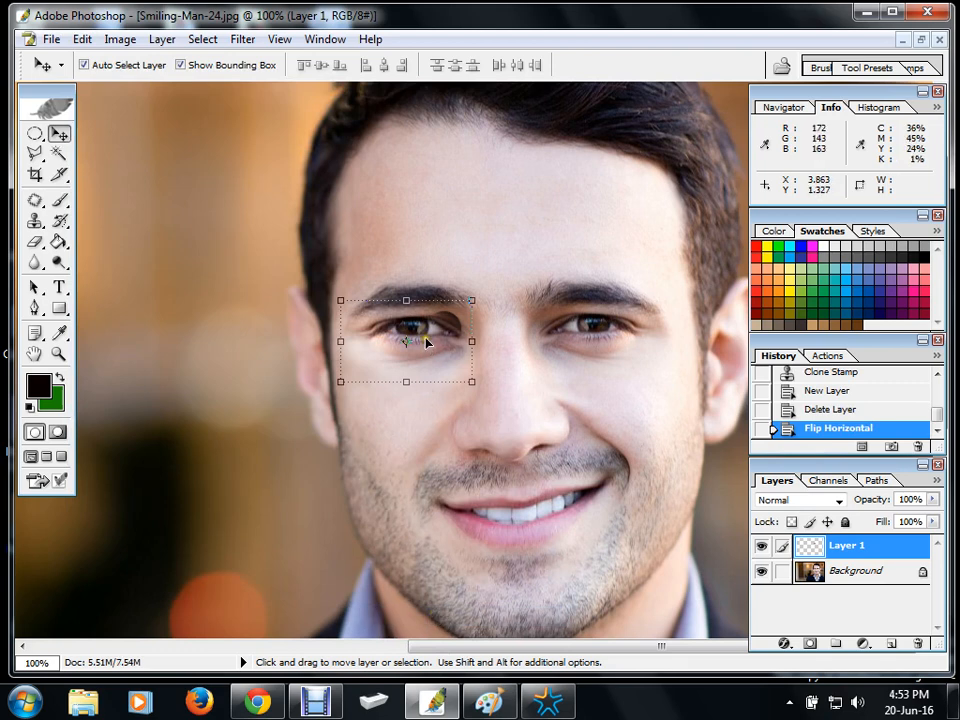
{"action": "mouse_move", "coordinate": [427, 337]}
{"action": "left_mouse_down"}
{"action": "mouse_move", "coordinate": [434, 362]}
{"action": "mouse_move", "coordinate": [435, 337]}
{"action": "left_mouse_up"}
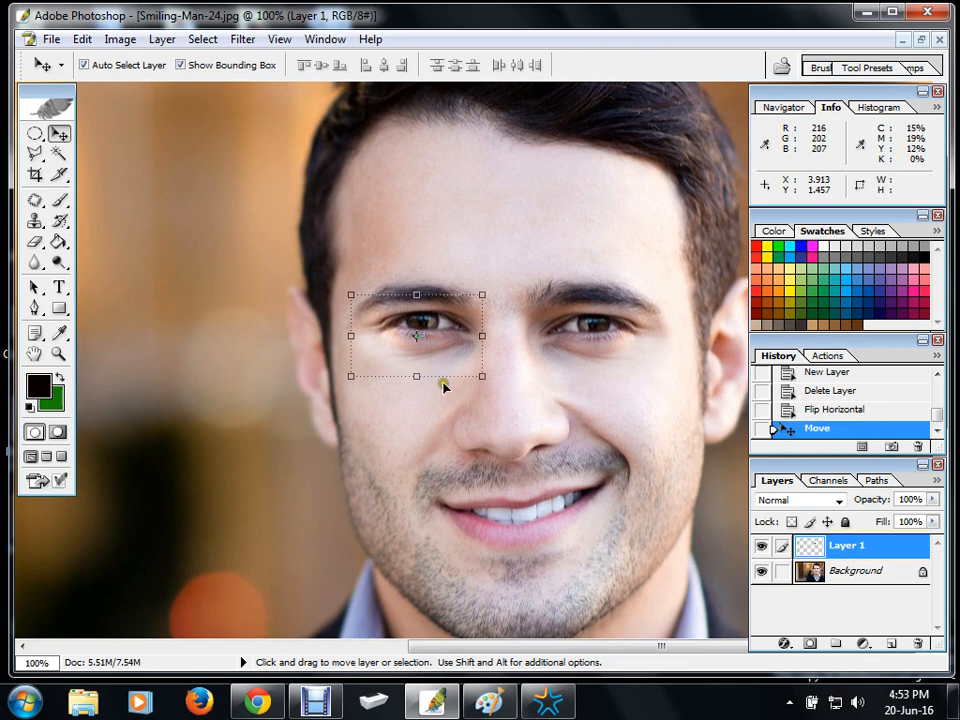
{"action": "left_click", "coordinate": [442, 437]}
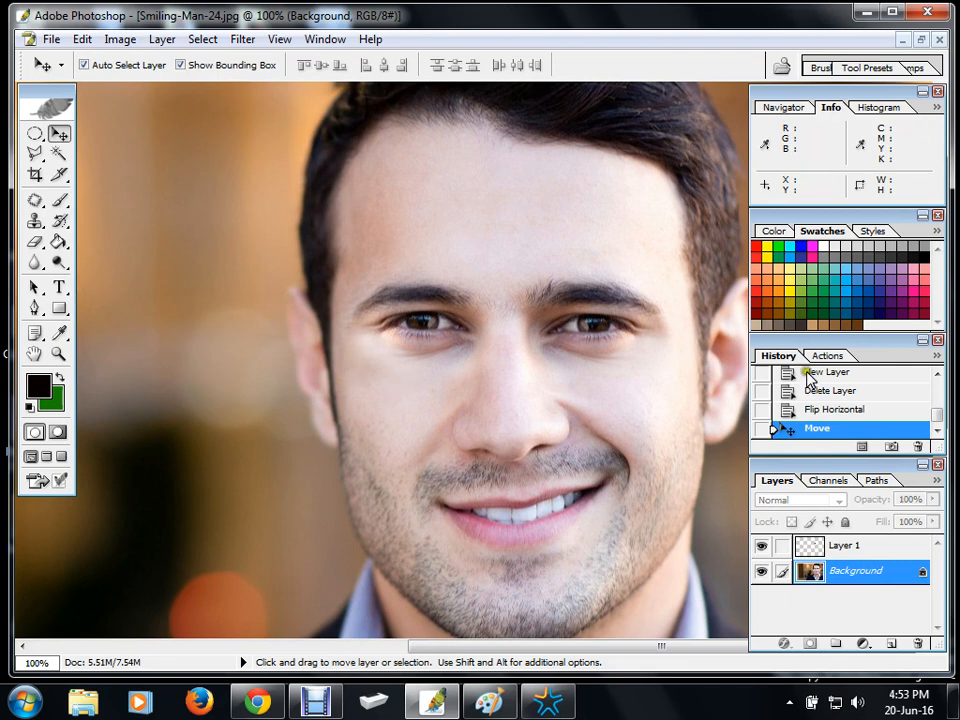
Step: Revert to the Flip Horizontal history state and reposition the flipped eye over the black patch
{"action": "left_click_drag", "start_coordinate": [928, 424], "coordinate": [934, 398]}
{"action": "left_click", "coordinate": [835, 428]}
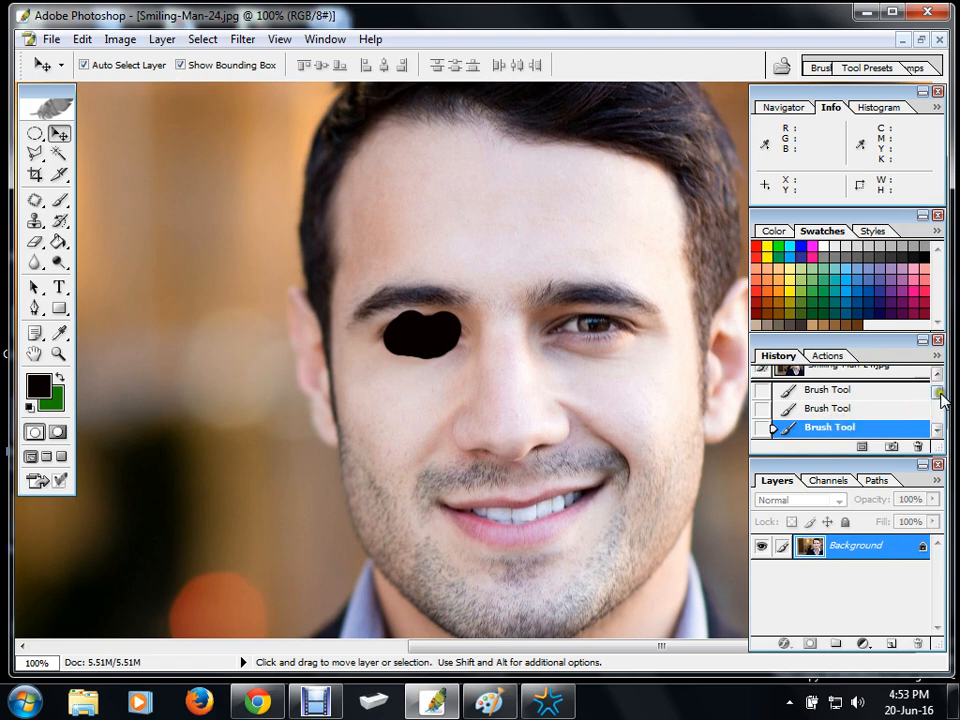
{"action": "left_click_drag", "start_coordinate": [943, 398], "coordinate": [934, 416]}
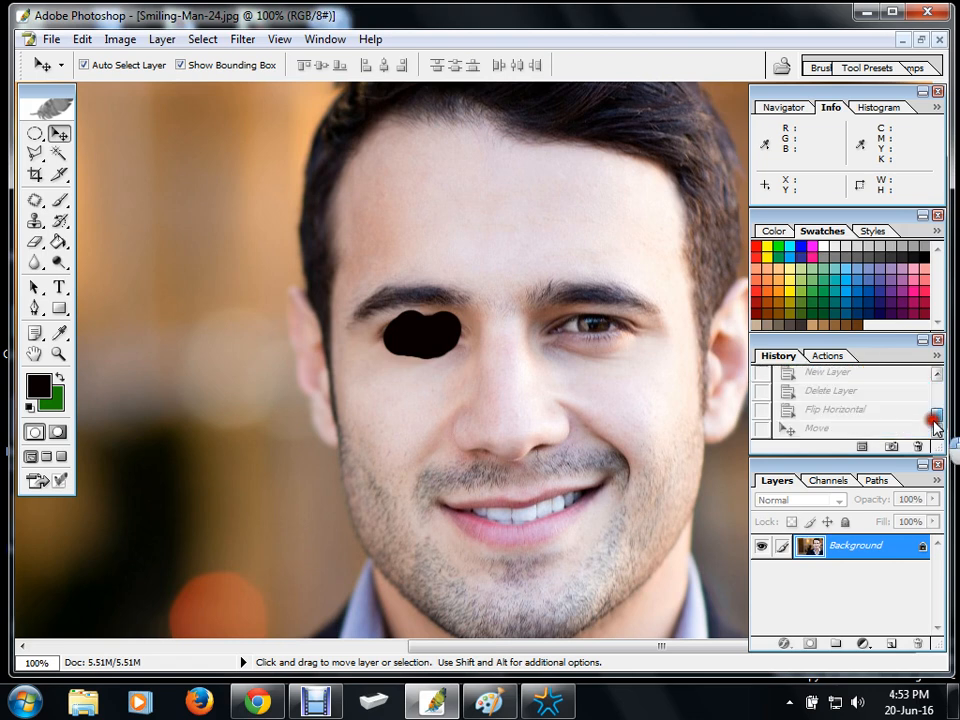
{"action": "left_click", "coordinate": [848, 411]}
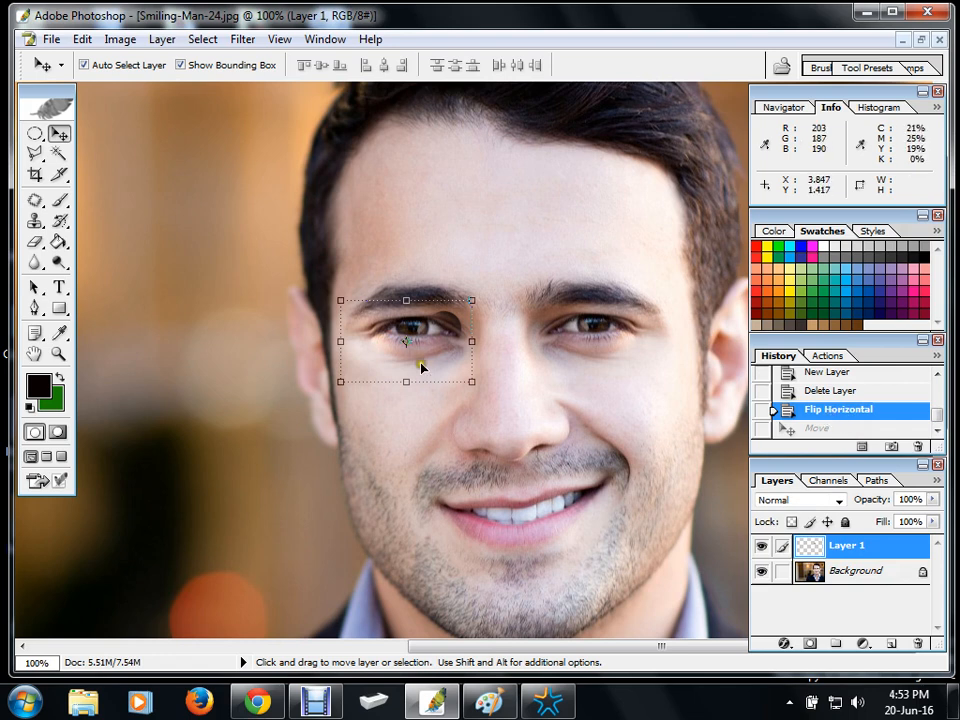
{"action": "left_click_drag", "start_coordinate": [416, 345], "coordinate": [423, 339]}
{"action": "left_click", "coordinate": [804, 427]}
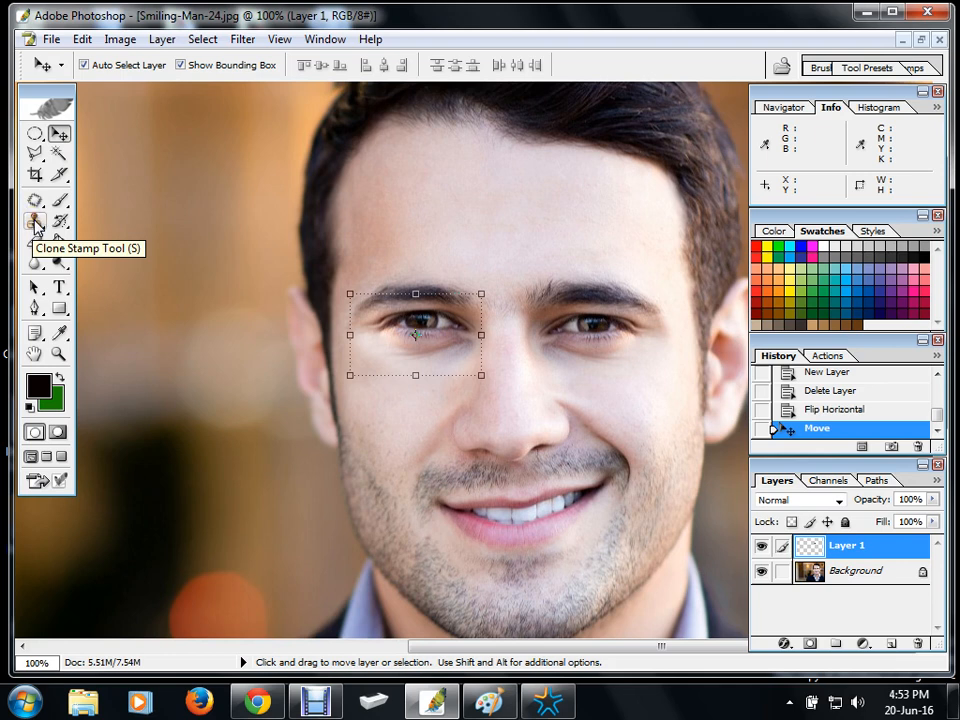
Step: Try cloning the smiling mouth onto the forehead on the Background layer with the Clone Stamp
{"action": "left_click", "coordinate": [497, 506]}
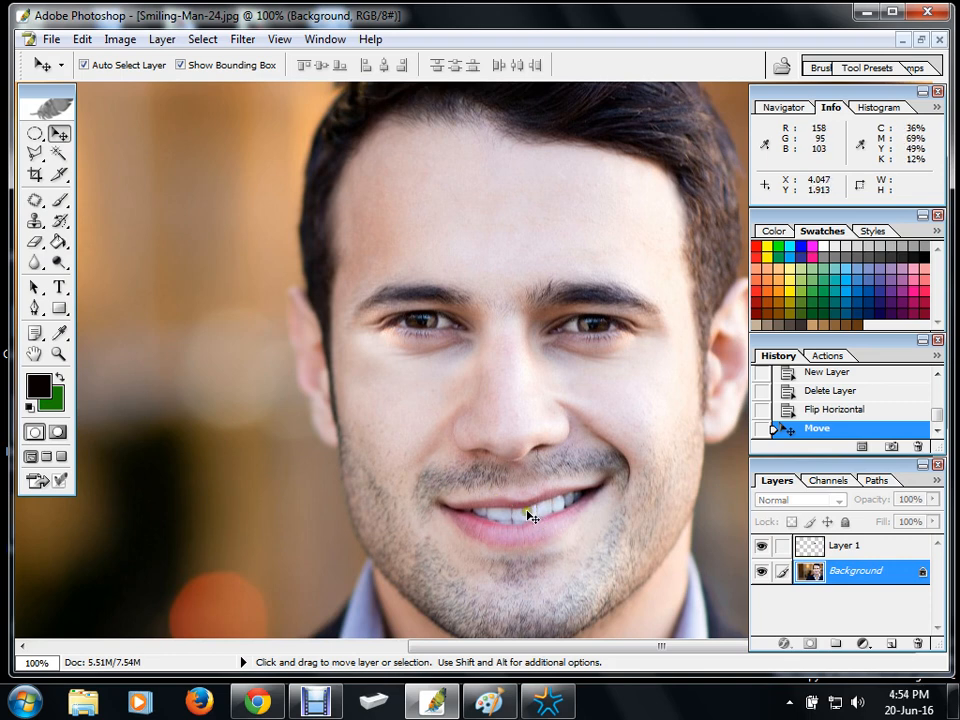
{"action": "left_click", "coordinate": [35, 220]}
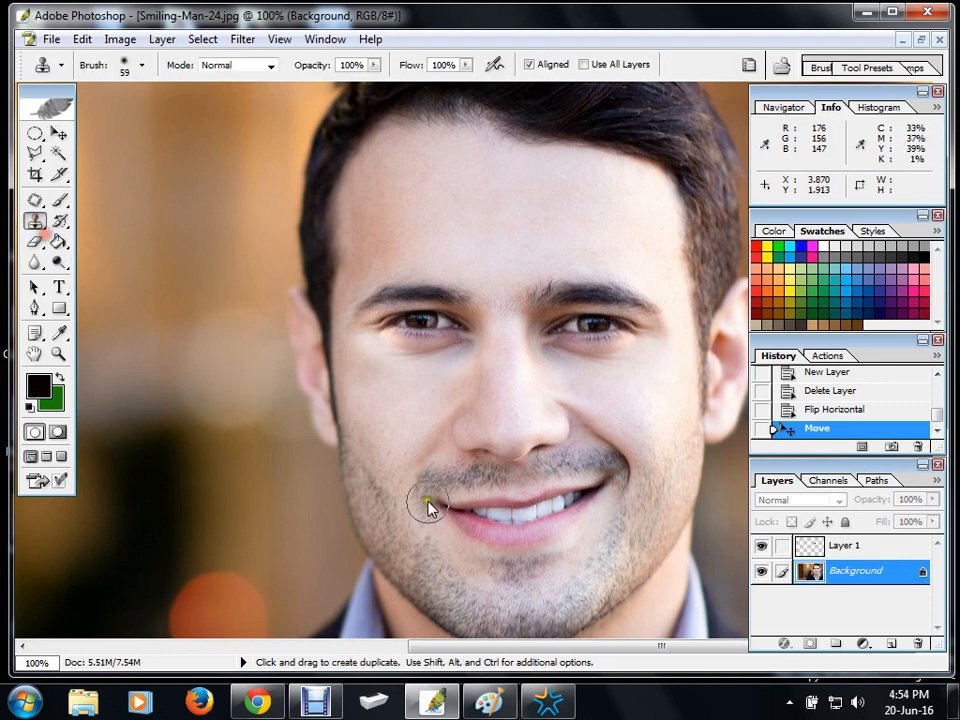
{"action": "left_click", "coordinate": [561, 506], "text": "alt"}
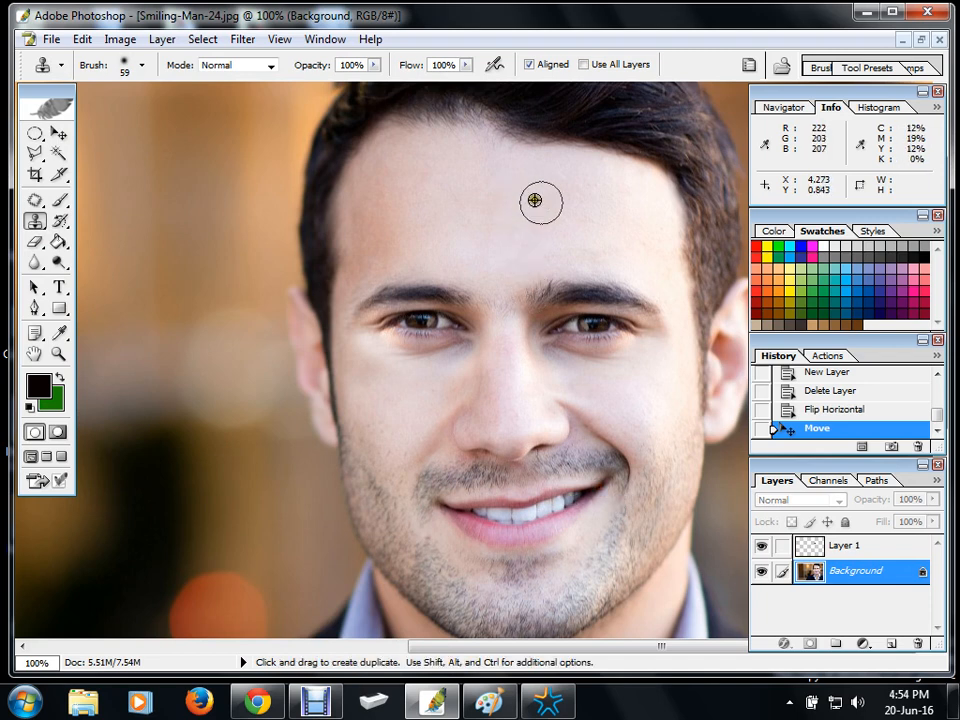
{"action": "mouse_move", "coordinate": [561, 209]}
{"action": "left_mouse_down"}
{"action": "mouse_move", "coordinate": [465, 226]}
{"action": "mouse_move", "coordinate": [424, 215]}
{"action": "mouse_move", "coordinate": [440, 234]}
{"action": "mouse_move", "coordinate": [546, 216]}
{"action": "left_mouse_up"}
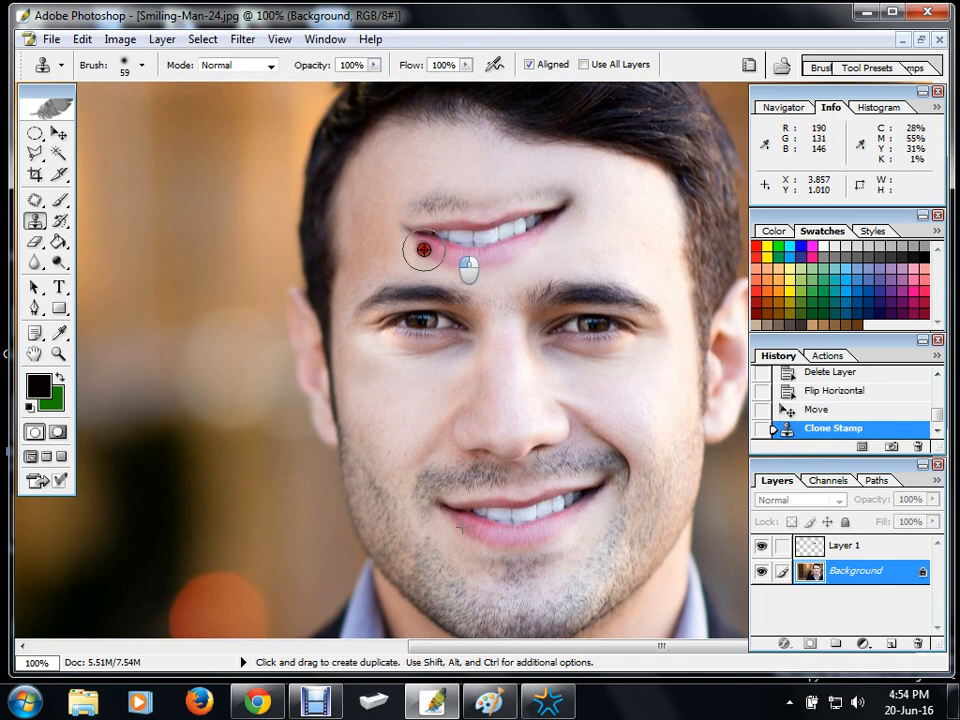
{"action": "mouse_move", "coordinate": [414, 241]}
{"action": "left_mouse_down"}
{"action": "mouse_move", "coordinate": [525, 221]}
{"action": "mouse_move", "coordinate": [520, 212]}
{"action": "mouse_move", "coordinate": [426, 242]}
{"action": "mouse_move", "coordinate": [417, 236]}
{"action": "left_mouse_up"}
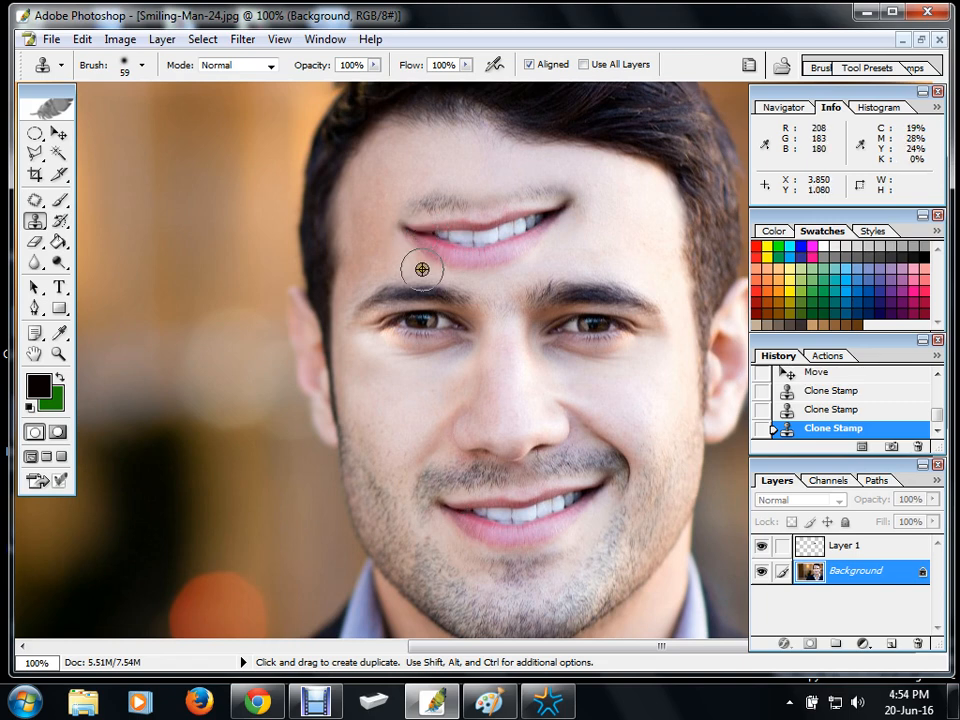
Step: Undo and redo the forehead mouth strokes and the eye layer's move twice to compare before and after
{"action": "key", "text": "ctrl+alt+z"}
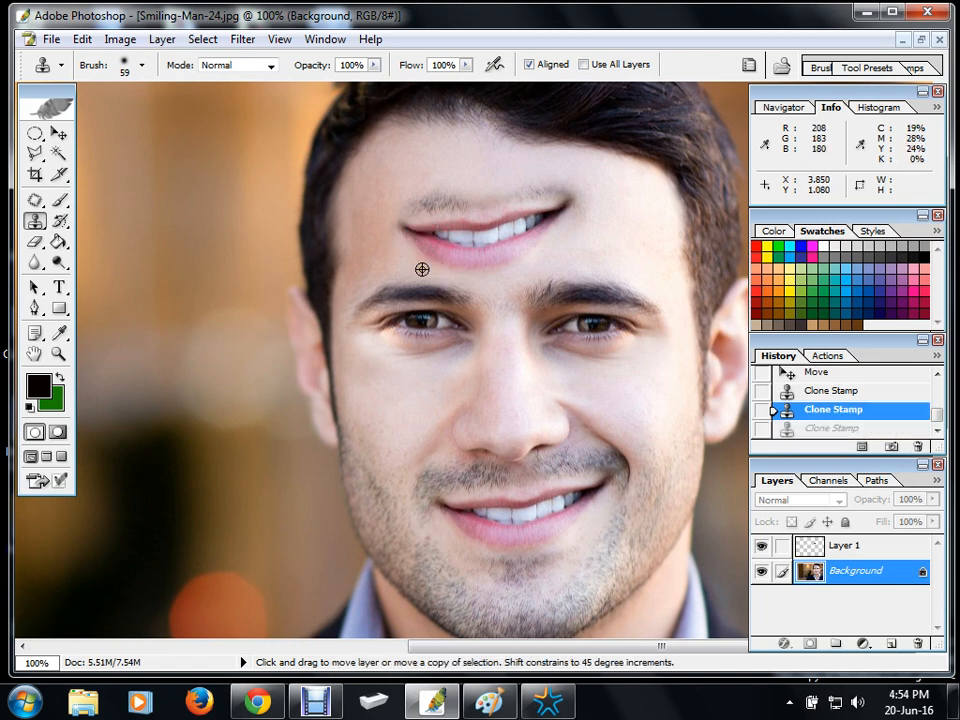
{"action": "key", "text": "ctrl+alt+z"}
{"action": "key", "text": "ctrl+alt+z"}
{"action": "key", "text": "ctrl+alt+z"}
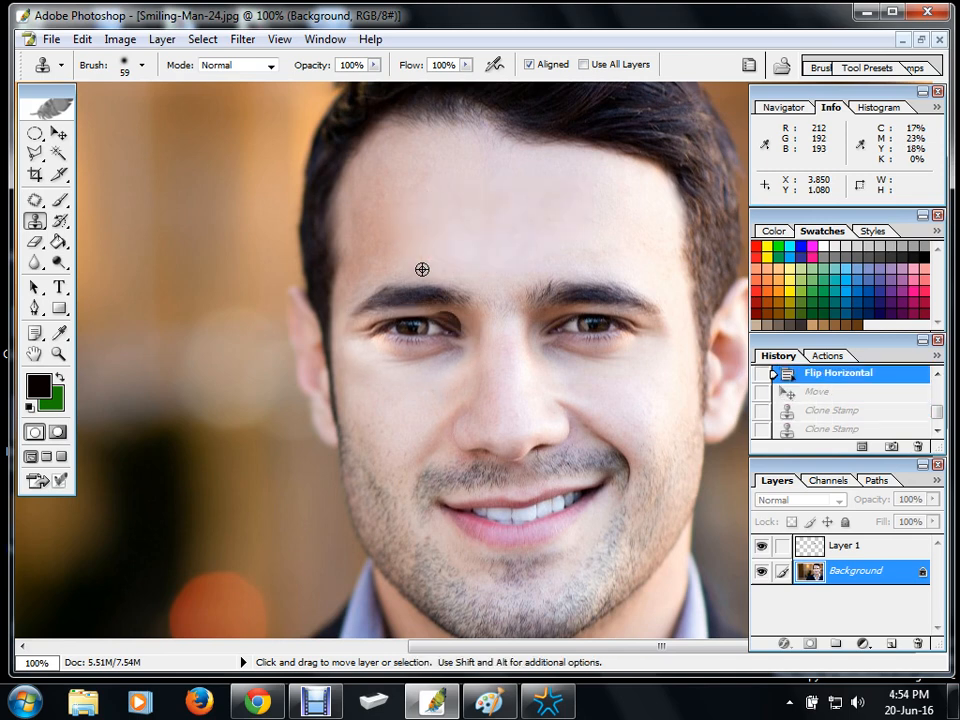
{"action": "key", "text": "ctrl+shift+z"}
{"action": "key", "text": "ctrl+shift+z"}
{"action": "key", "text": "ctrl+shift+z"}
{"action": "key", "text": "ctrl+shift+z"}
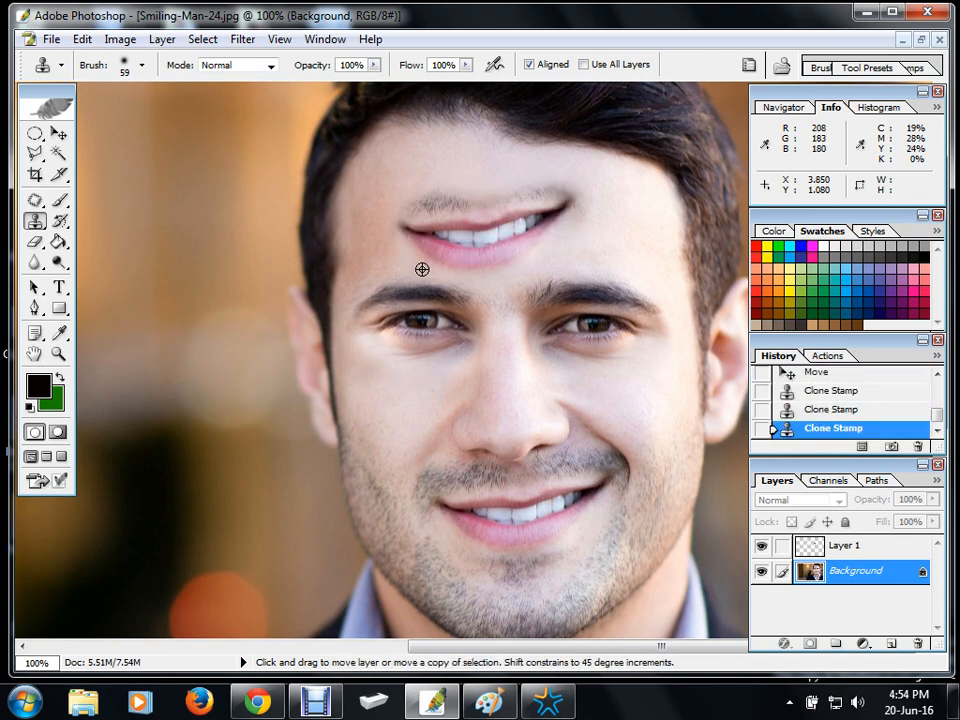
{"action": "key", "text": "ctrl+alt+z"}
{"action": "key", "text": "ctrl+alt+z"}
{"action": "key", "text": "ctrl+alt+z"}
{"action": "key", "text": "ctrl+alt+z"}
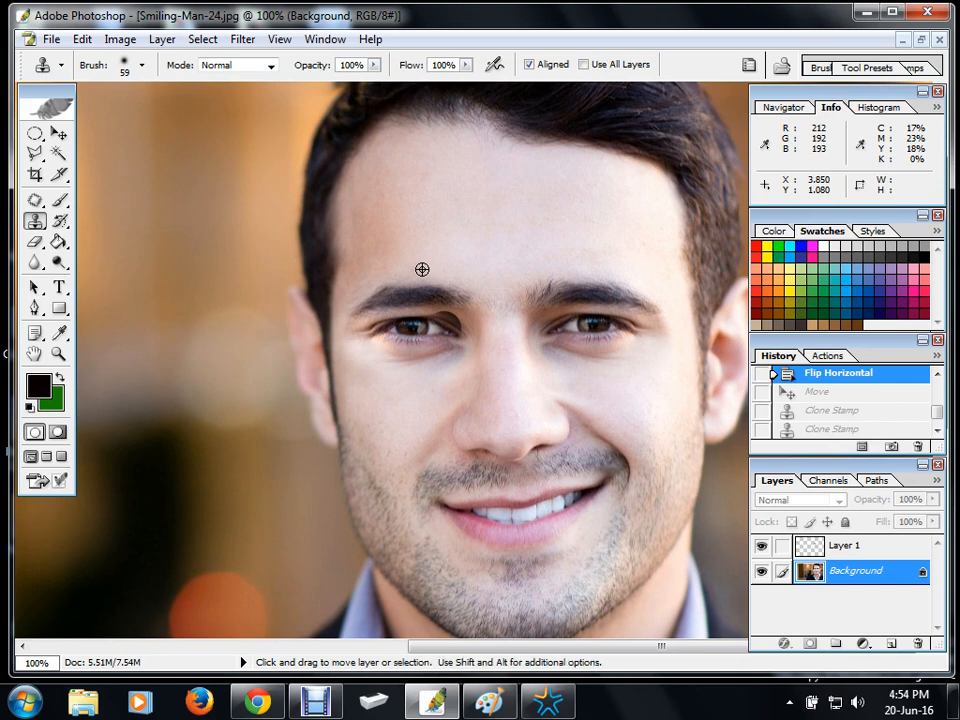
{"action": "key", "text": "ctrl+shift+z"}
{"action": "key", "text": "ctrl+shift+z"}
{"action": "key", "text": "ctrl+shift+z"}
{"action": "key", "text": "ctrl+shift+z"}
Step: Undo the three clone strokes that added the mouth to the forehead
{"action": "key", "text": "ctrl+alt+z"}
{"action": "key", "text": "ctrl+alt+z"}
{"action": "key", "text": "ctrl+alt+z"}
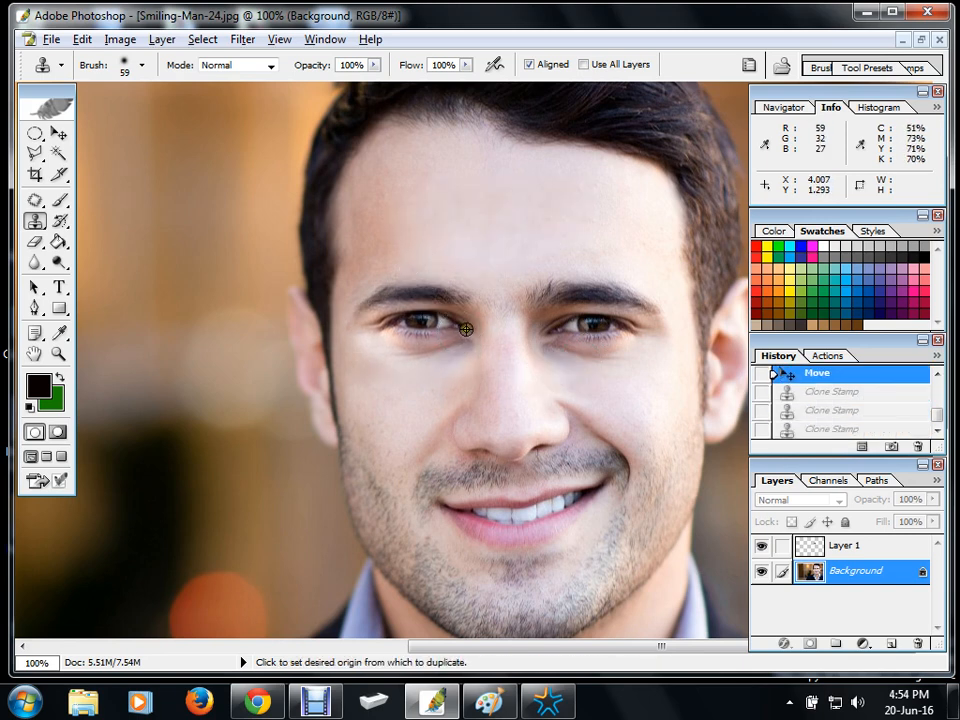
Step: Clone the Background layer's black-painted eye area onto the forehead with the Clone Stamp
{"action": "left_click_drag", "start_coordinate": [486, 202], "coordinate": [440, 207]}
{"action": "left_click", "coordinate": [458, 212]}
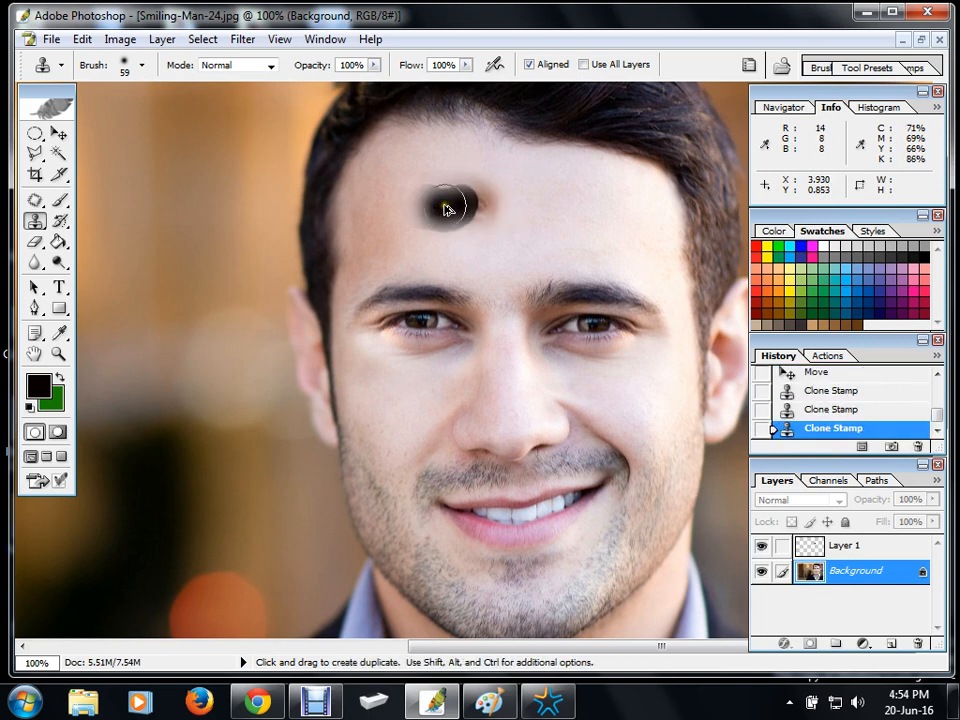
Step: Extend the cloned black patch on the forehead, and undo all of its clone strokes
{"action": "left_click_drag", "start_coordinate": [448, 204], "coordinate": [400, 214]}
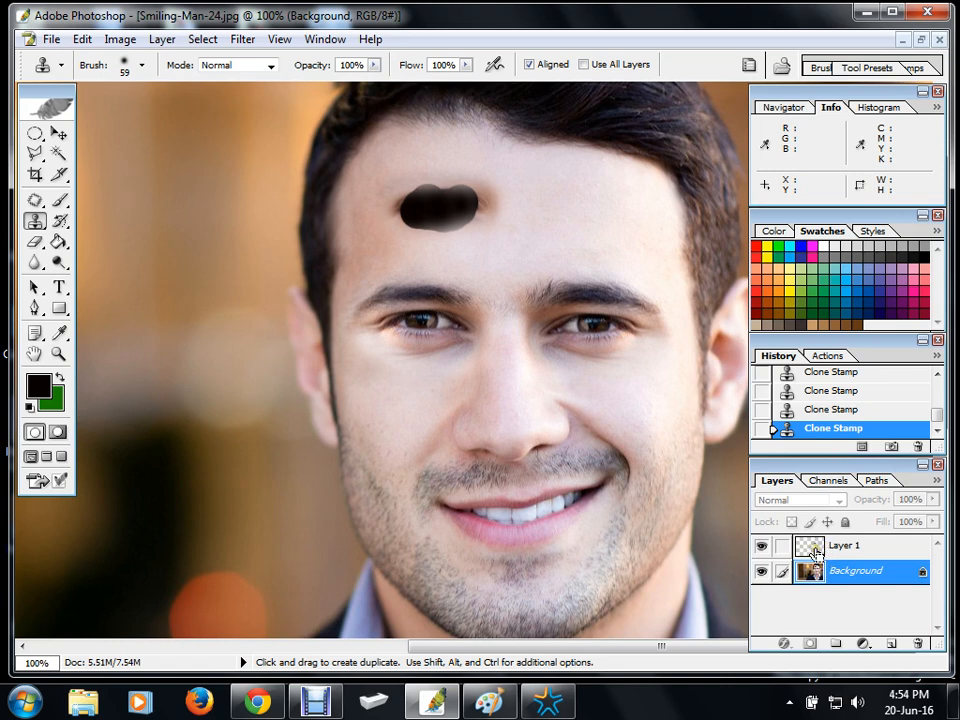
{"action": "key", "text": "ctrl+alt+z"}
{"action": "key", "text": "ctrl+alt+z"}
{"action": "key", "text": "ctrl+alt+z"}
{"action": "key", "text": "ctrl+alt+z"}
{"action": "key", "text": "ctrl+alt+z"}
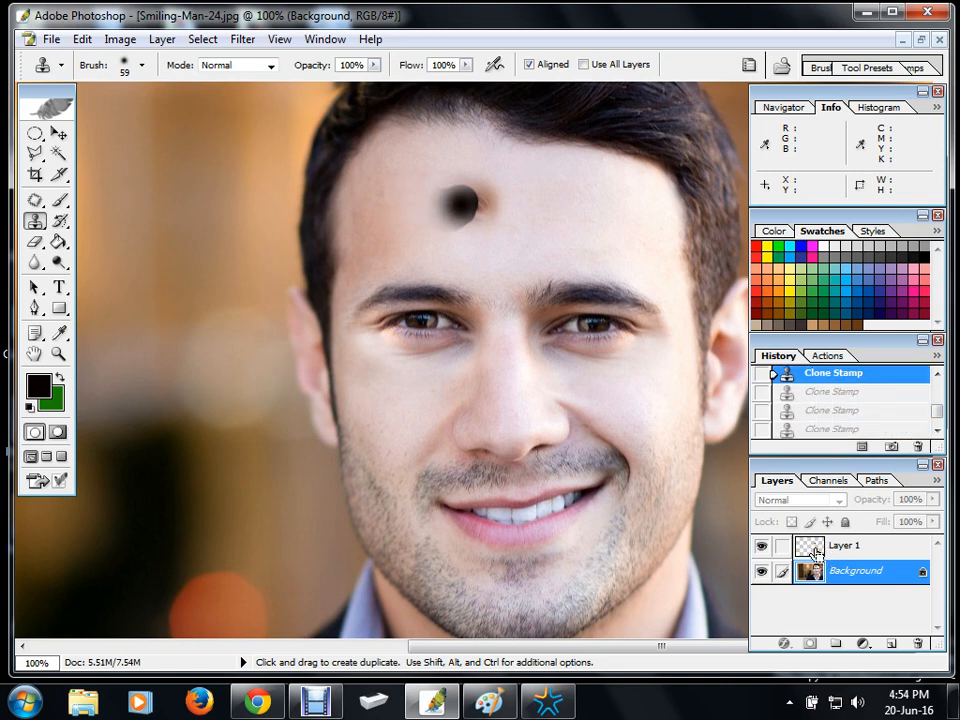
{"action": "key", "text": "ctrl+alt+z"}
{"action": "key", "text": "ctrl+alt+z"}
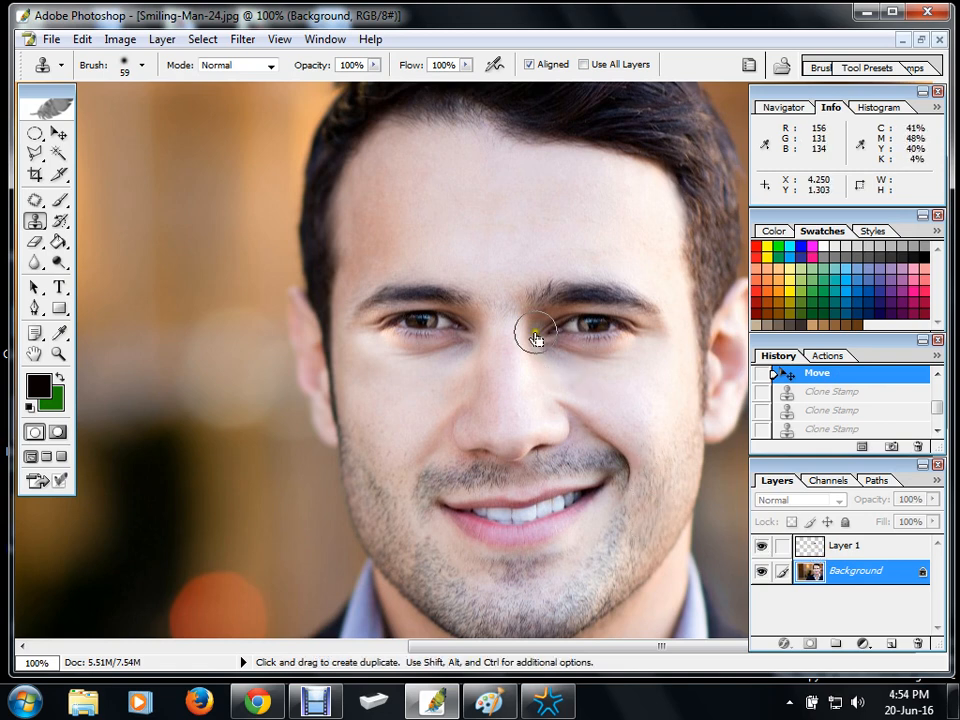
Step: Clone the eye in the portrait's right half onto both sides of the forehead with the Clone Stamp
{"action": "key", "text": "alt"}
{"action": "left_click", "coordinate": [539, 337], "text": "alt"}
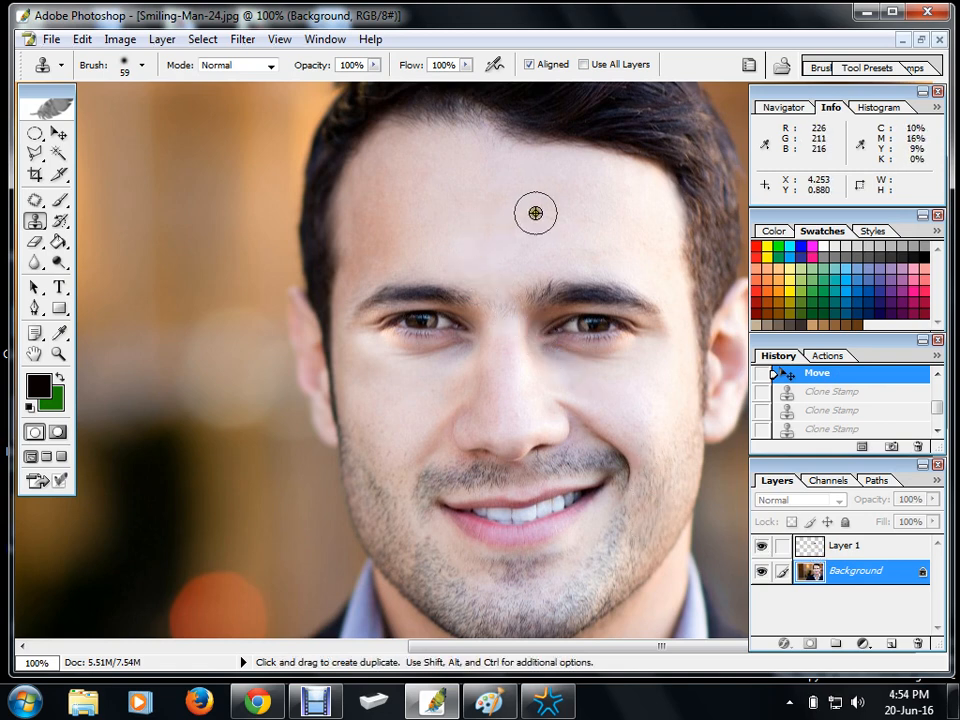
{"action": "mouse_move", "coordinate": [534, 210]}
{"action": "left_mouse_down"}
{"action": "mouse_move", "coordinate": [629, 223]}
{"action": "mouse_move", "coordinate": [568, 216]}
{"action": "mouse_move", "coordinate": [541, 224]}
{"action": "mouse_move", "coordinate": [621, 210]}
{"action": "left_mouse_up"}
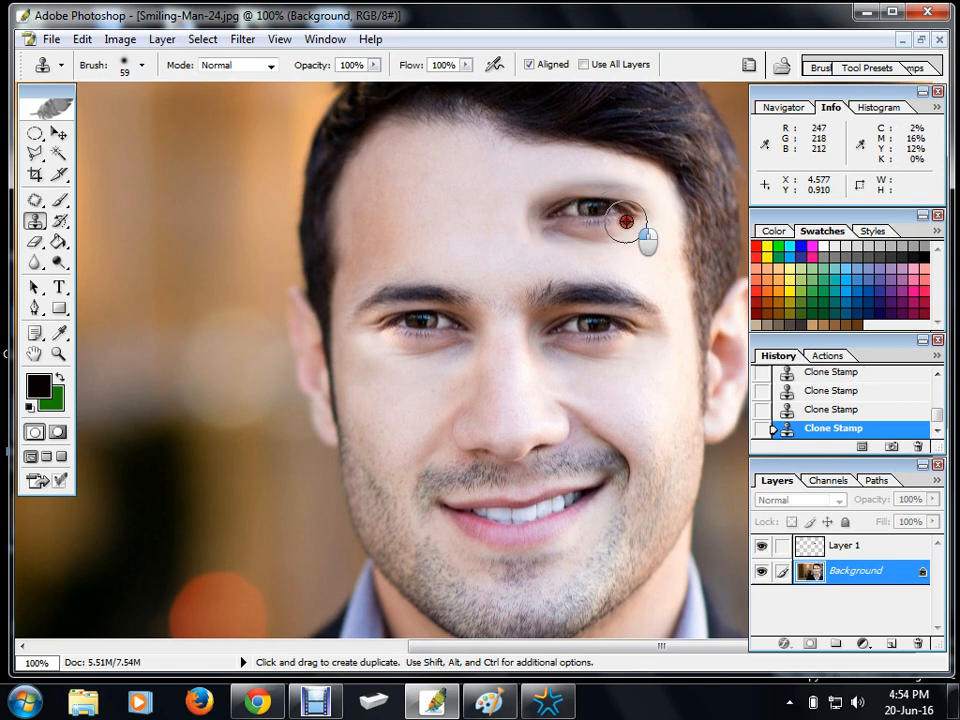
{"action": "left_click", "coordinate": [320, 706]}
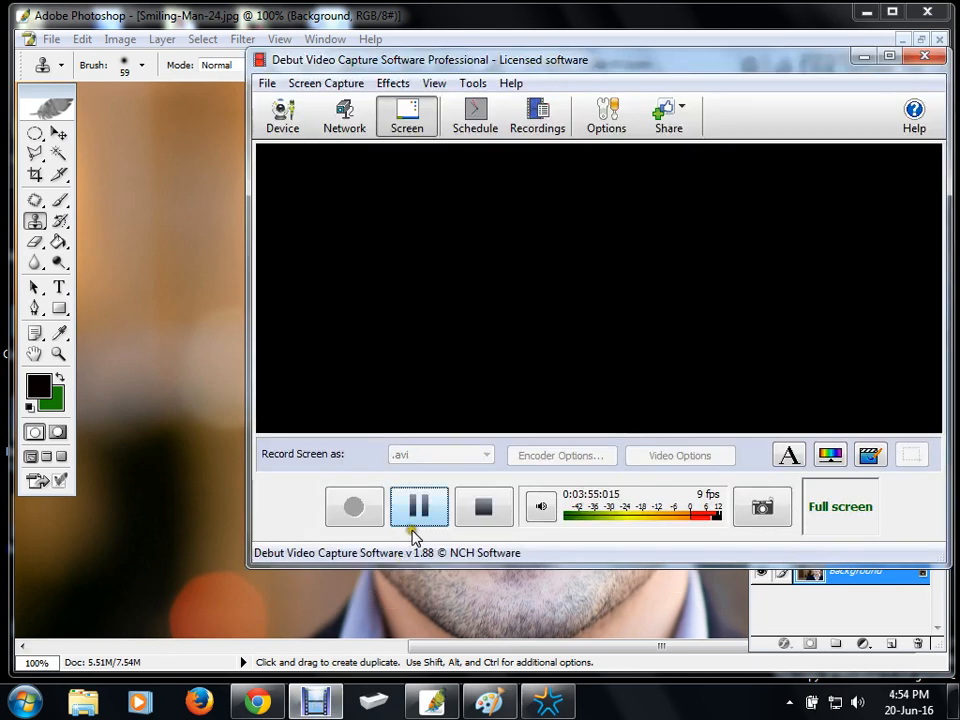
{"action": "left_click", "coordinate": [318, 707]}
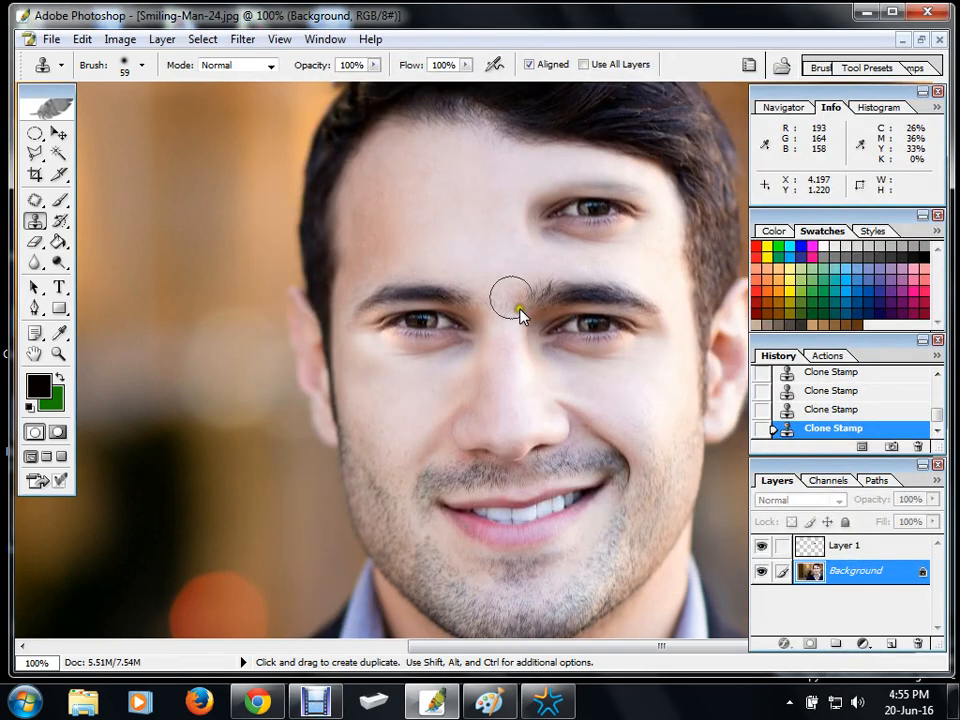
{"action": "left_click", "coordinate": [630, 334], "text": "alt"}
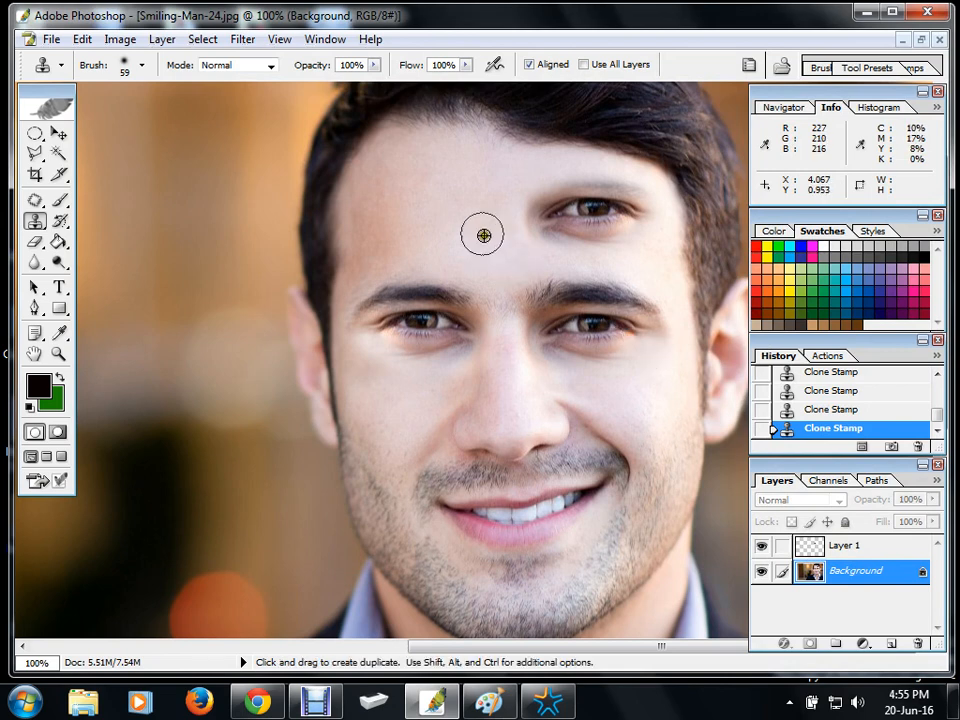
{"action": "mouse_move", "coordinate": [482, 231]}
{"action": "left_mouse_down"}
{"action": "mouse_move", "coordinate": [384, 224]}
{"action": "mouse_move", "coordinate": [429, 212]}
{"action": "mouse_move", "coordinate": [475, 235]}
{"action": "left_mouse_up"}
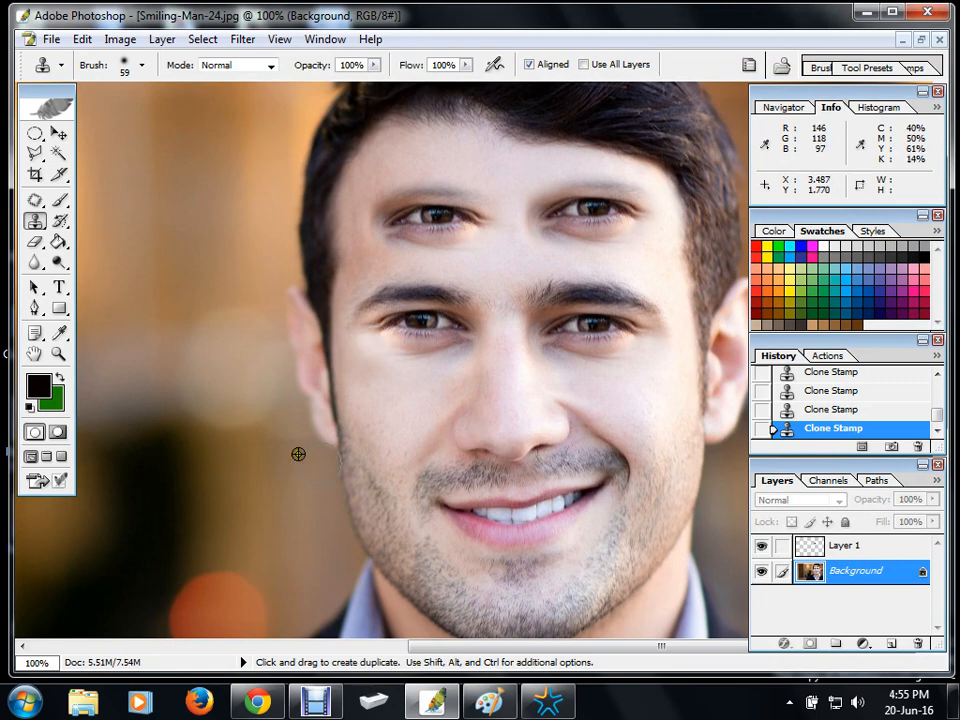
{"action": "left_click", "coordinate": [328, 685]}
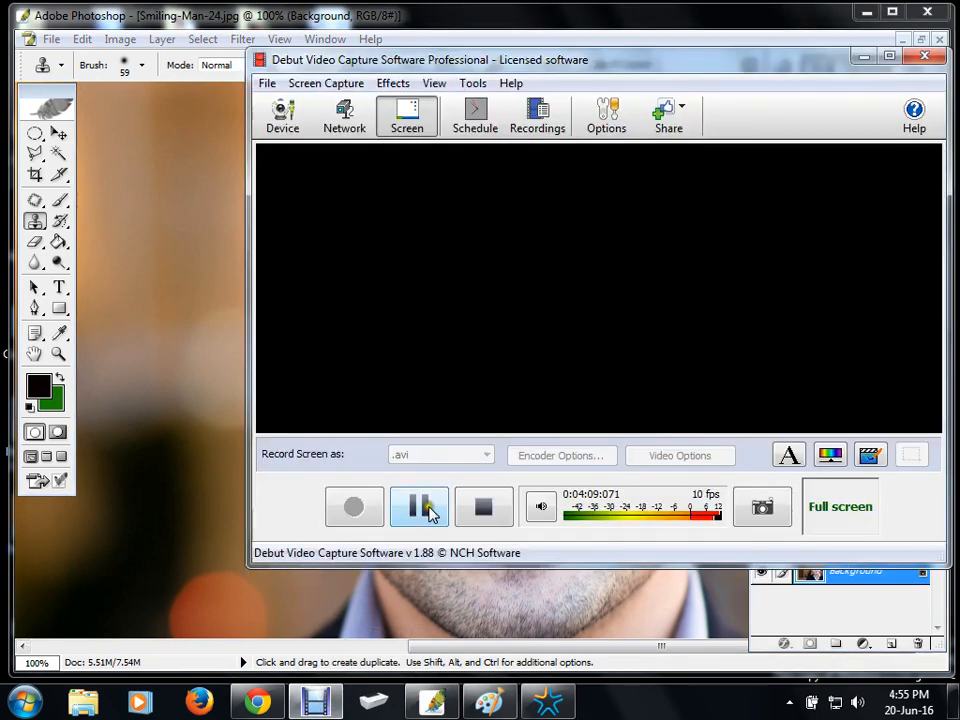
{"action": "left_click", "coordinate": [317, 705]}
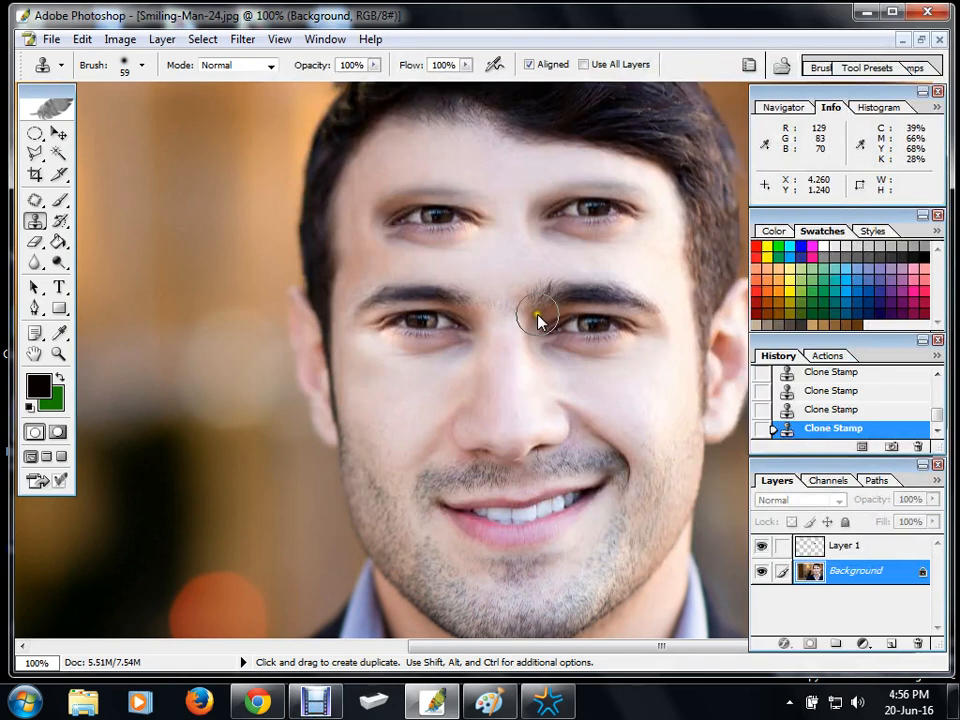
Step: Undo all the clone strokes that added two eyes to the forehead
{"action": "key", "text": "ctrl+alt+z"}
{"action": "key", "text": "ctrl+alt+z"}
{"action": "key", "text": "ctrl+alt+z"}
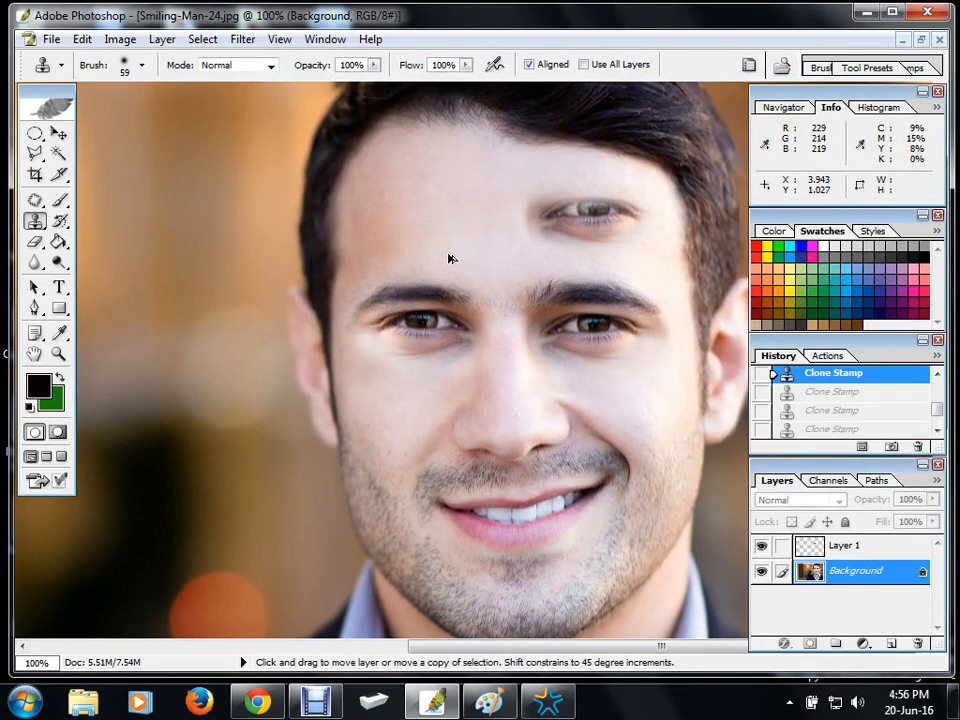
{"action": "key", "text": "ctrl+alt+z"}
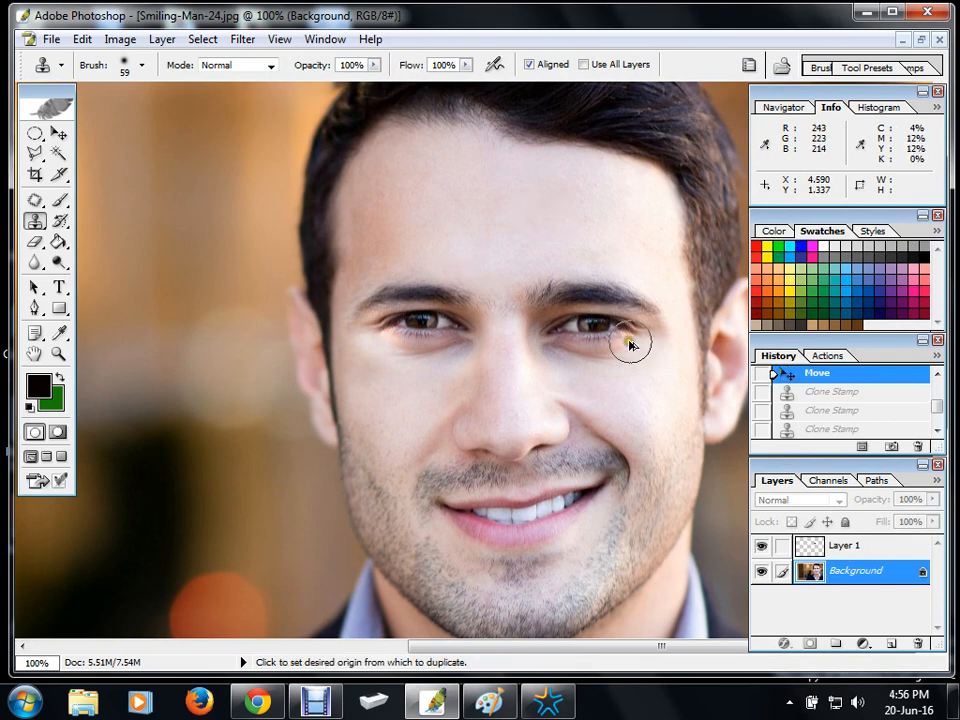
Step: Clone the same eye onto both sides of the forehead again, sampling each time from its outer corner
{"action": "left_click", "coordinate": [633, 332], "text": "alt"}
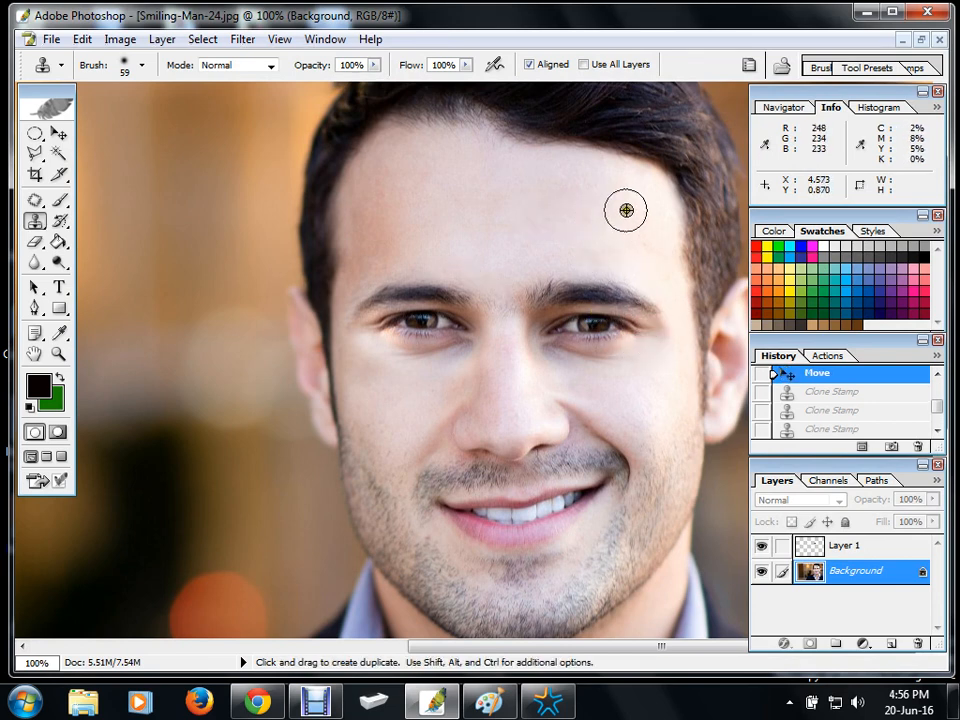
{"action": "mouse_move", "coordinate": [626, 208]}
{"action": "left_mouse_down"}
{"action": "mouse_move", "coordinate": [535, 203]}
{"action": "mouse_move", "coordinate": [621, 204]}
{"action": "left_mouse_up"}
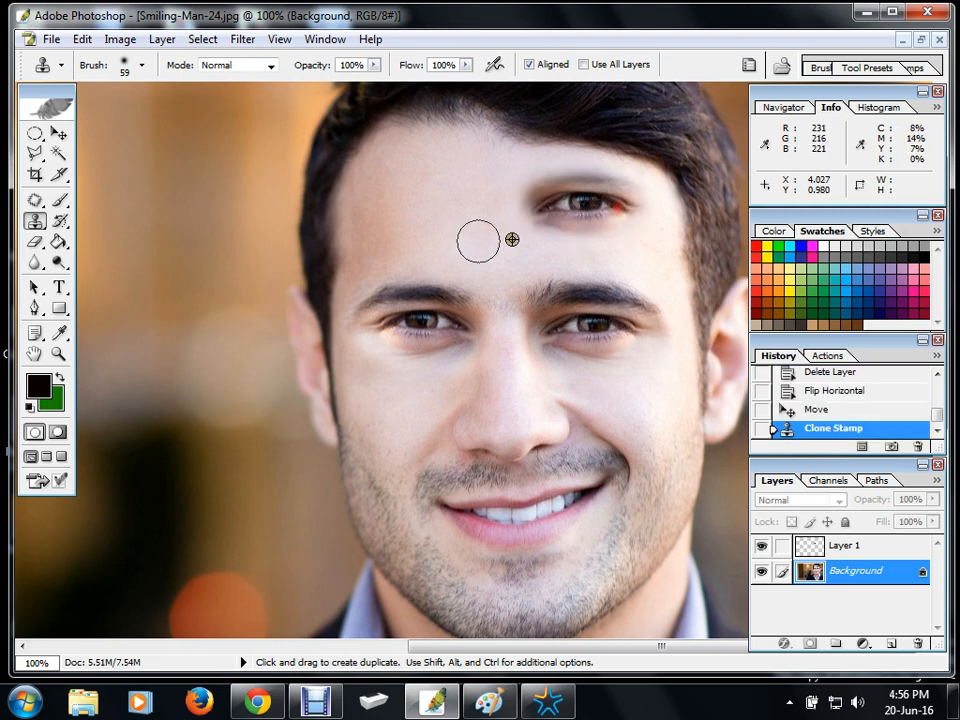
{"action": "left_click", "coordinate": [642, 337], "text": "alt"}
{"action": "mouse_move", "coordinate": [478, 228]}
{"action": "left_mouse_down"}
{"action": "mouse_move", "coordinate": [390, 222]}
{"action": "mouse_move", "coordinate": [441, 207]}
{"action": "mouse_move", "coordinate": [462, 213]}
{"action": "mouse_move", "coordinate": [382, 227]}
{"action": "left_mouse_up"}
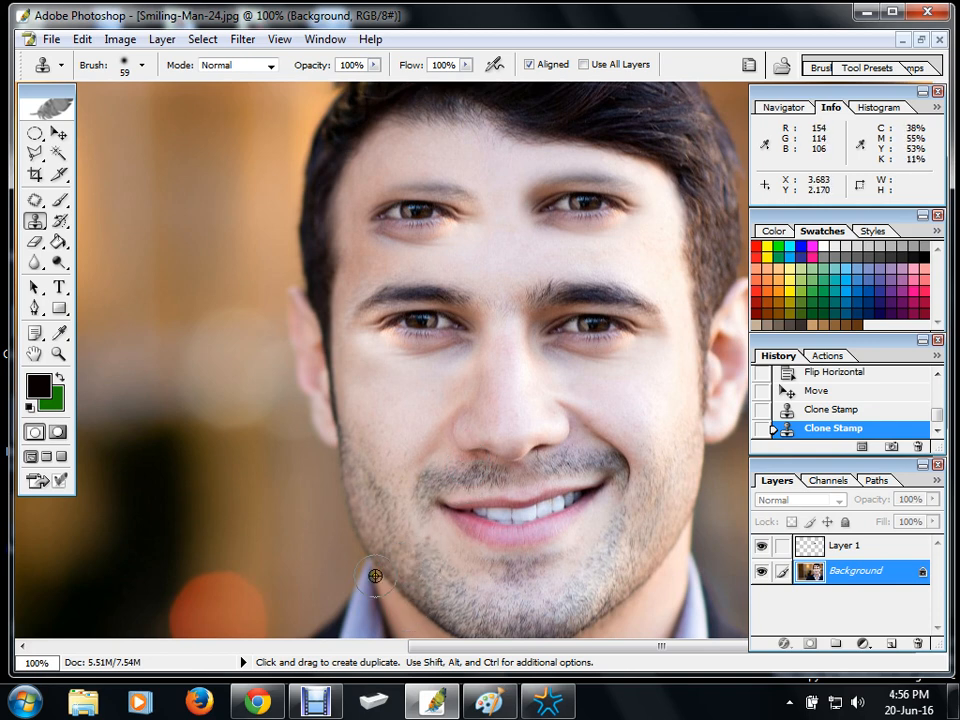
Step: Undo both forehead eye clone strokes and the eye layer's last move
{"action": "key", "text": "ctrl"}
{"action": "key", "text": "ctrl+alt+z"}
{"action": "key", "text": "ctrl+alt+z"}
{"action": "key", "text": "ctrl+alt+z"}
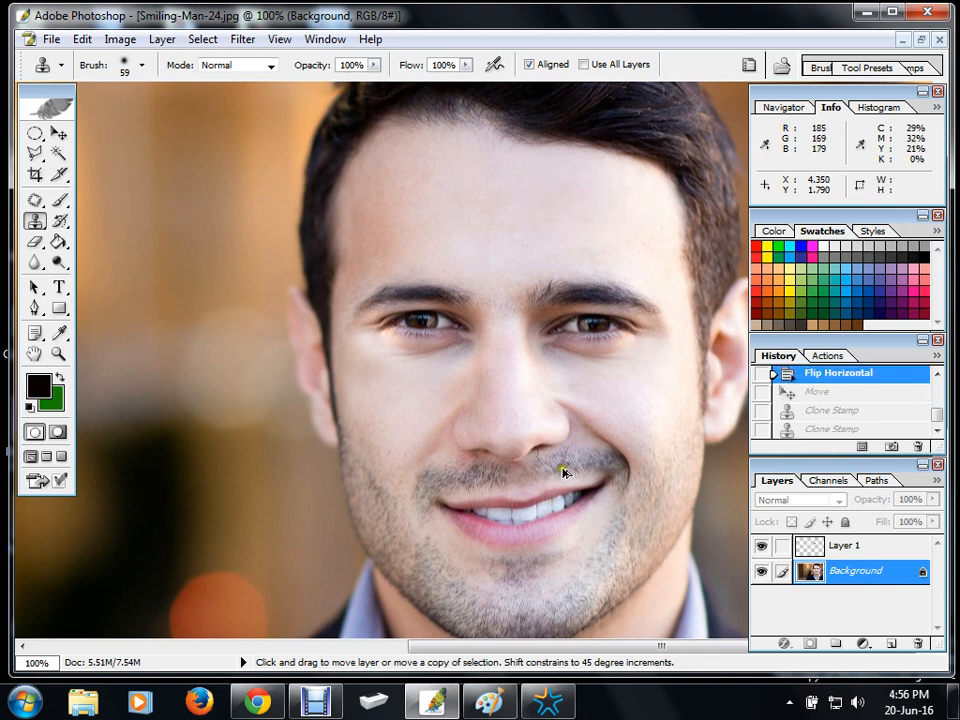
Step: Clone a single eye with its upper lid onto the middle of the forehead with the Clone Stamp
{"action": "key", "text": "alt"}
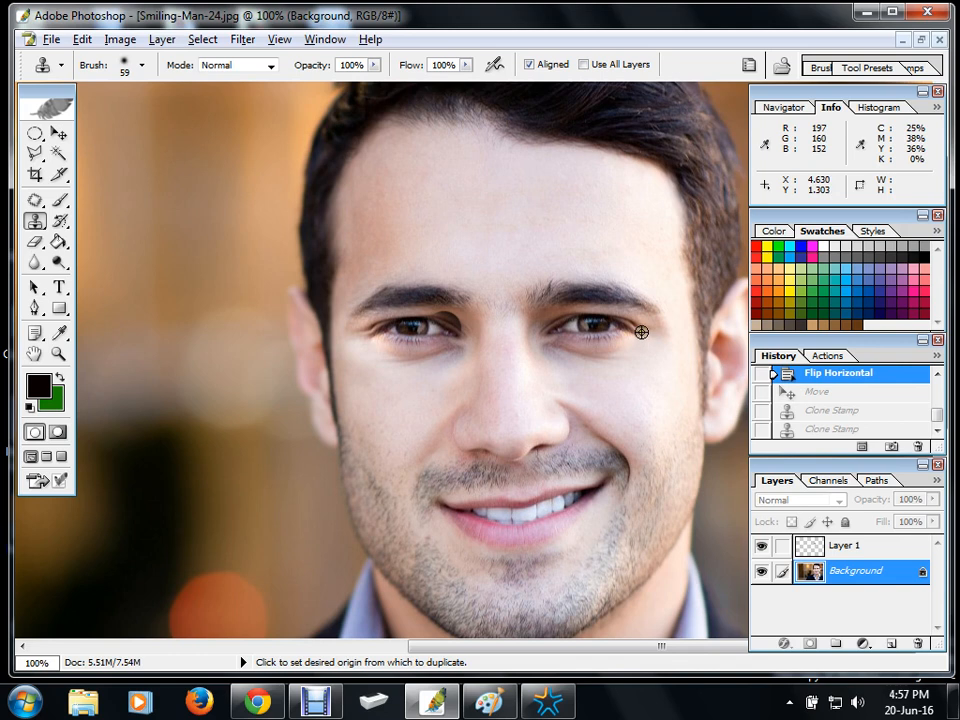
{"action": "left_click", "coordinate": [641, 332], "text": "alt"}
{"action": "left_click", "coordinate": [560, 202]}
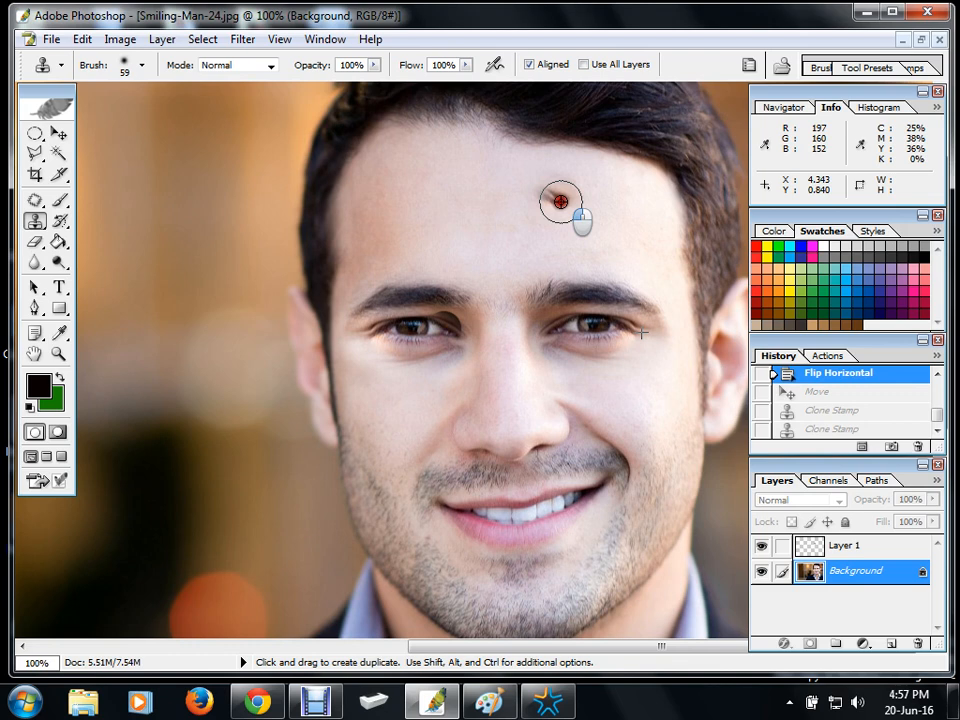
{"action": "mouse_move", "coordinate": [560, 202]}
{"action": "left_mouse_down"}
{"action": "mouse_move", "coordinate": [461, 207]}
{"action": "mouse_move", "coordinate": [504, 180]}
{"action": "mouse_move", "coordinate": [570, 194]}
{"action": "mouse_move", "coordinate": [520, 219]}
{"action": "mouse_move", "coordinate": [478, 214]}
{"action": "mouse_move", "coordinate": [539, 220]}
{"action": "mouse_move", "coordinate": [557, 212]}
{"action": "mouse_move", "coordinate": [560, 187]}
{"action": "mouse_move", "coordinate": [467, 184]}
{"action": "mouse_move", "coordinate": [450, 219]}
{"action": "left_mouse_up"}
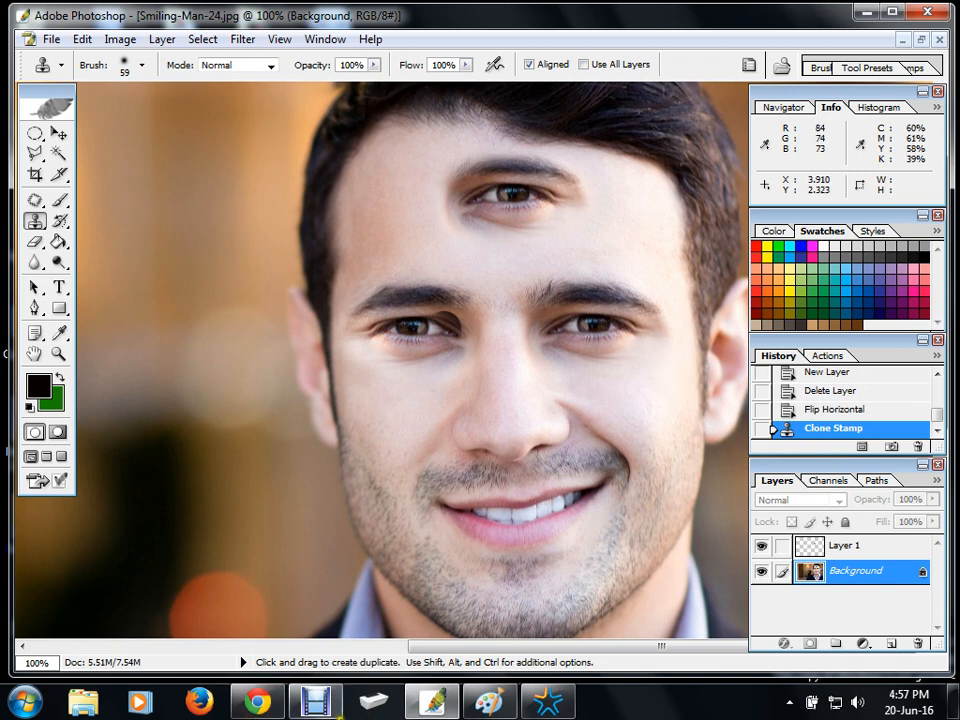
{"action": "left_click", "coordinate": [318, 704]}
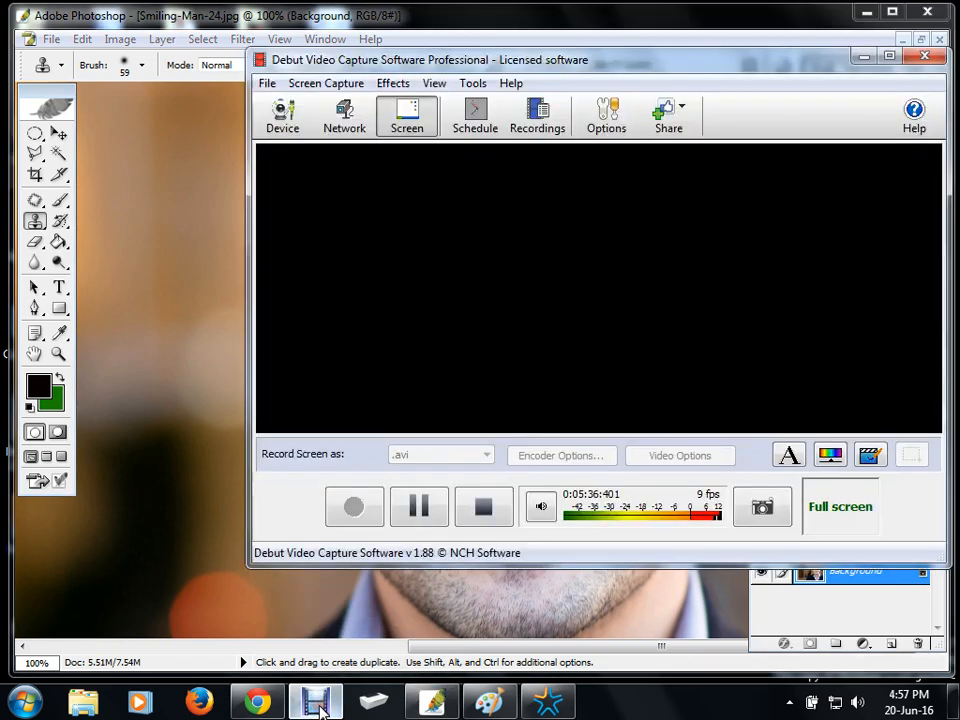
{"action": "left_click", "coordinate": [420, 506]}
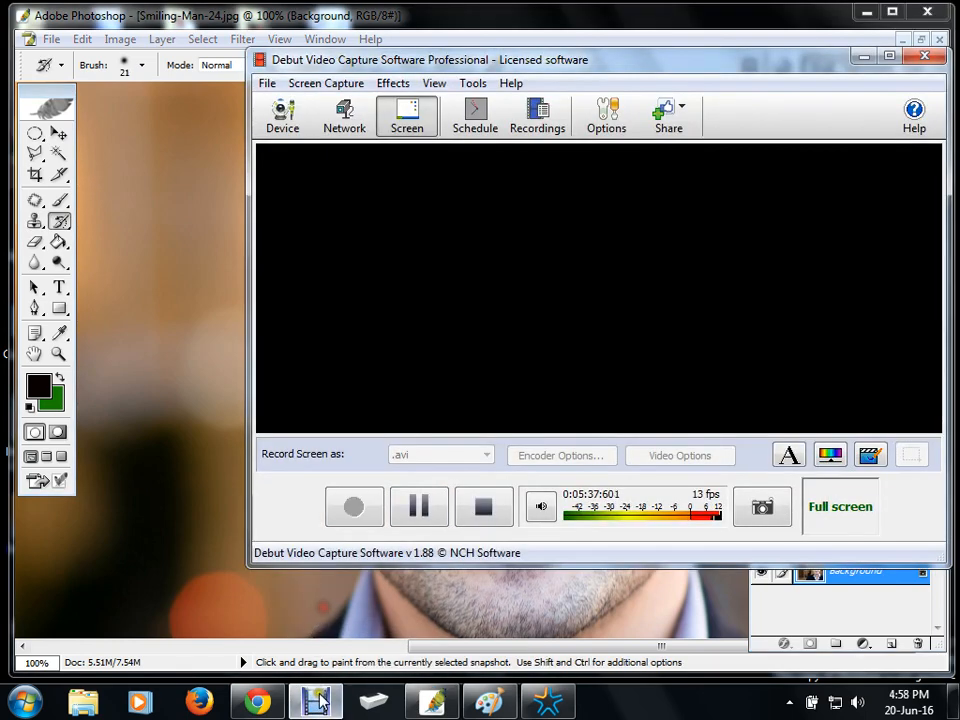
{"action": "left_click", "coordinate": [316, 693]}
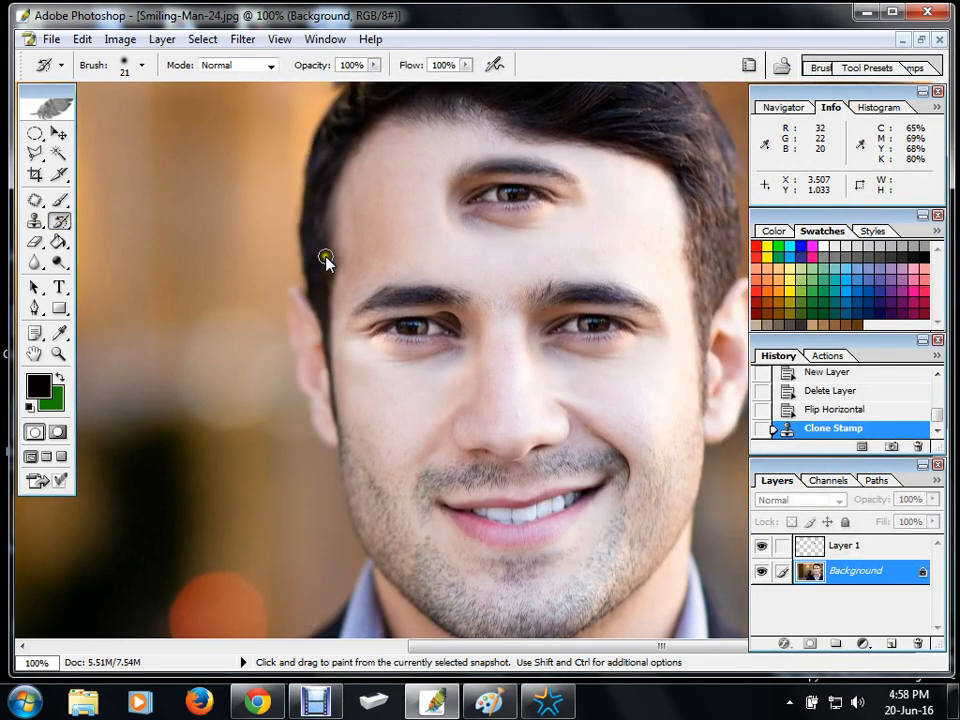
Step: Paint away the cloned forehead eye and the dark remnant near the other eye's inner corner with a 46 px History Brush
{"action": "mouse_move", "coordinate": [614, 222]}
{"action": "left_mouse_down"}
{"action": "mouse_move", "coordinate": [507, 235]}
{"action": "mouse_move", "coordinate": [562, 217]}
{"action": "mouse_move", "coordinate": [482, 228]}
{"action": "mouse_move", "coordinate": [579, 208]}
{"action": "mouse_move", "coordinate": [488, 226]}
{"action": "left_mouse_up"}
{"action": "right_click", "coordinate": [488, 226]}
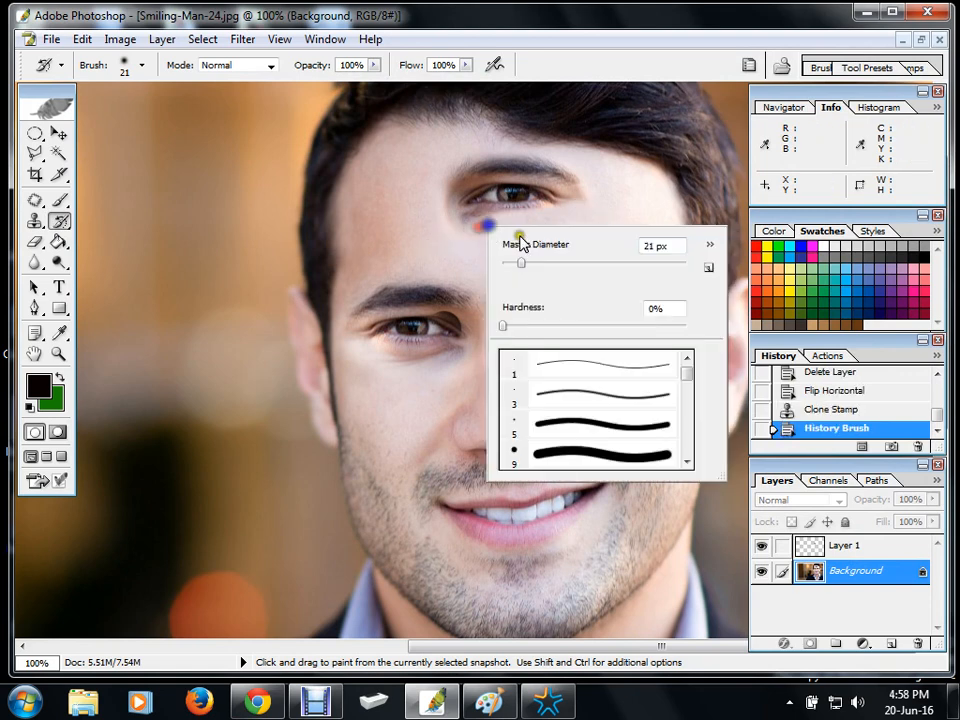
{"action": "left_click_drag", "start_coordinate": [528, 264], "coordinate": [546, 270]}
{"action": "mouse_move", "coordinate": [454, 226]}
{"action": "left_mouse_down"}
{"action": "mouse_move", "coordinate": [573, 200]}
{"action": "mouse_move", "coordinate": [566, 182]}
{"action": "mouse_move", "coordinate": [520, 173]}
{"action": "mouse_move", "coordinate": [428, 182]}
{"action": "mouse_move", "coordinate": [499, 208]}
{"action": "mouse_move", "coordinate": [497, 236]}
{"action": "left_mouse_up"}
{"action": "mouse_move", "coordinate": [455, 352]}
{"action": "left_mouse_down"}
{"action": "mouse_move", "coordinate": [458, 323]}
{"action": "mouse_move", "coordinate": [348, 348]}
{"action": "mouse_move", "coordinate": [457, 367]}
{"action": "mouse_move", "coordinate": [349, 336]}
{"action": "mouse_move", "coordinate": [415, 320]}
{"action": "mouse_move", "coordinate": [495, 355]}
{"action": "mouse_move", "coordinate": [520, 345]}
{"action": "left_mouse_up"}
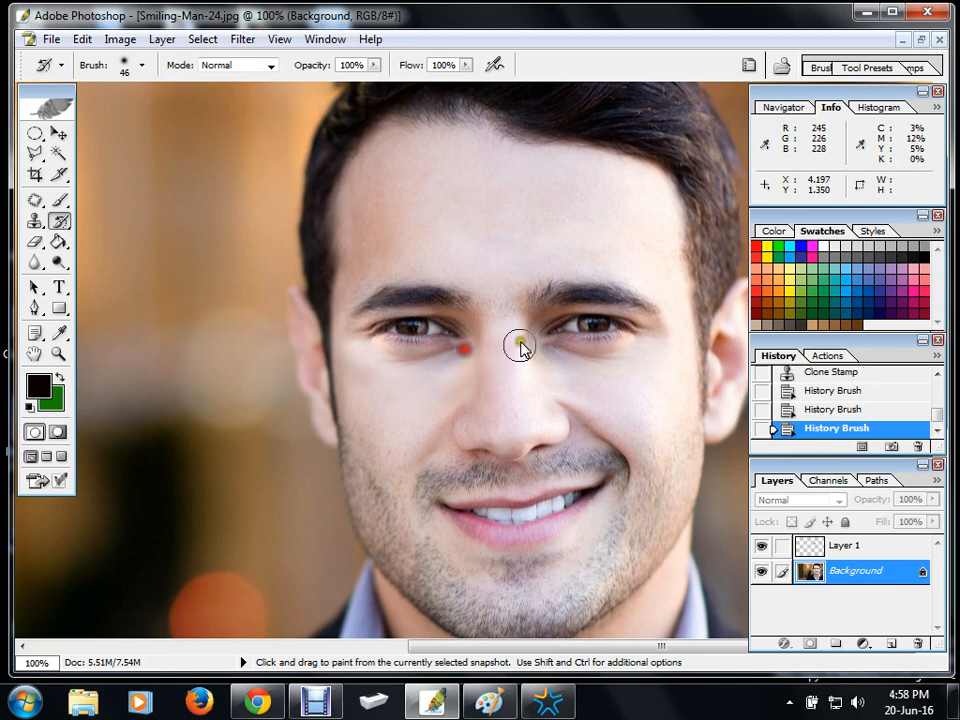
Step: Erase over the hair beside the temple on the Background layer with the Eraser at 34% opacity
{"action": "left_click", "coordinate": [35, 242]}
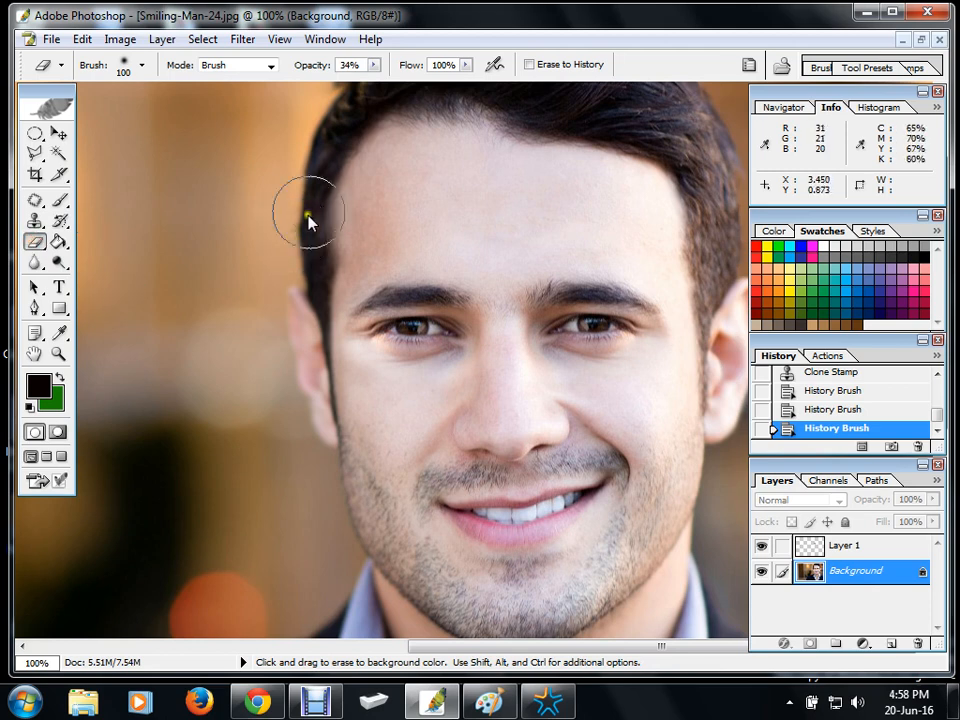
{"action": "mouse_move", "coordinate": [316, 176]}
{"action": "left_mouse_down"}
{"action": "mouse_move", "coordinate": [311, 290]}
{"action": "mouse_move", "coordinate": [302, 235]}
{"action": "mouse_move", "coordinate": [308, 160]}
{"action": "mouse_move", "coordinate": [295, 262]}
{"action": "mouse_move", "coordinate": [290, 212]}
{"action": "mouse_move", "coordinate": [297, 187]}
{"action": "mouse_move", "coordinate": [311, 272]}
{"action": "mouse_move", "coordinate": [324, 182]}
{"action": "mouse_move", "coordinate": [314, 176]}
{"action": "mouse_move", "coordinate": [313, 238]}
{"action": "left_mouse_up"}
{"action": "left_click_drag", "start_coordinate": [313, 238], "coordinate": [316, 180]}
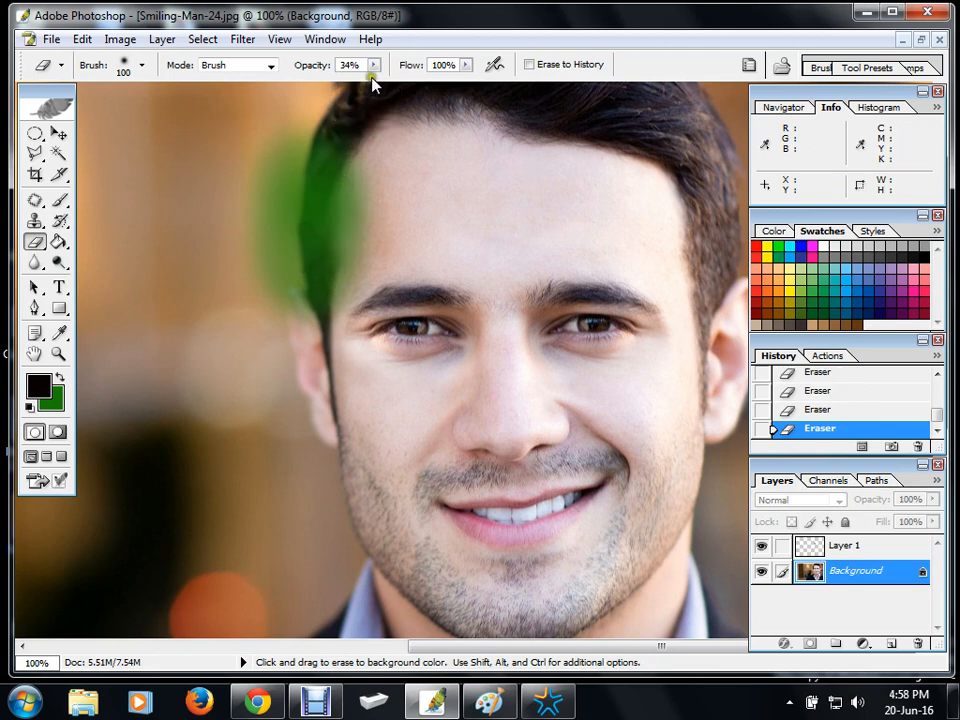
Step: Set the Eraser's opacity to 100% and erase the same hair area beside the temple again
{"action": "left_click", "coordinate": [371, 65]}
{"action": "mouse_move", "coordinate": [375, 82]}
{"action": "left_mouse_down"}
{"action": "mouse_move", "coordinate": [414, 107]}
{"action": "mouse_move", "coordinate": [439, 92]}
{"action": "left_mouse_up"}
{"action": "mouse_move", "coordinate": [328, 163]}
{"action": "left_mouse_down"}
{"action": "mouse_move", "coordinate": [311, 221]}
{"action": "mouse_move", "coordinate": [306, 186]}
{"action": "mouse_move", "coordinate": [311, 257]}
{"action": "mouse_move", "coordinate": [319, 184]}
{"action": "mouse_move", "coordinate": [317, 212]}
{"action": "left_mouse_up"}
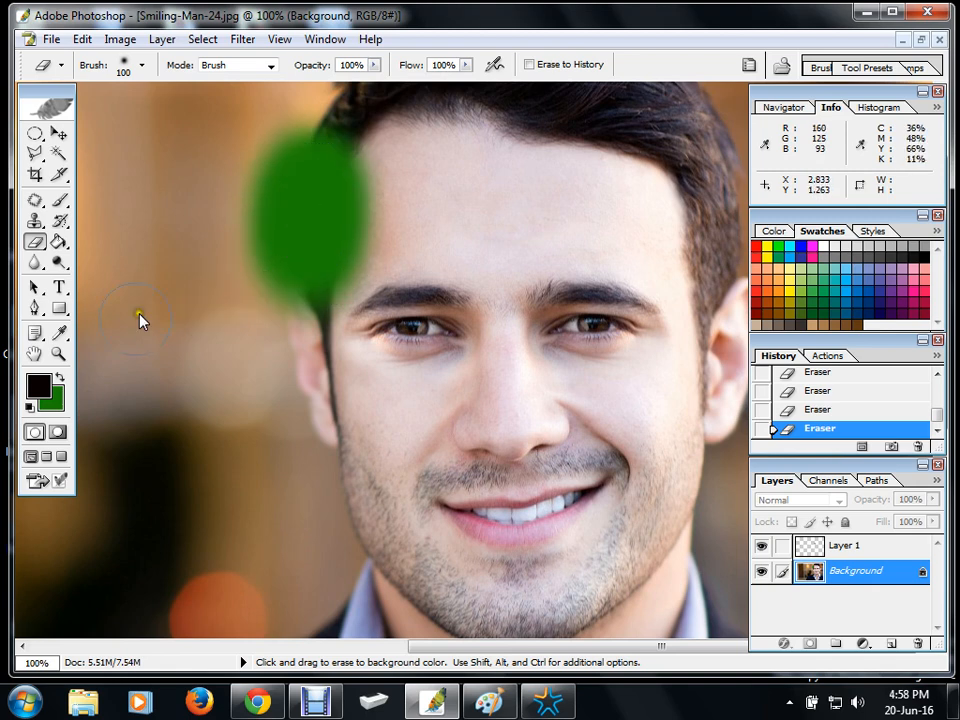
Step: Set the background color to white (FFFFFF) and erase over the green patch beside the temple
{"action": "left_click", "coordinate": [52, 410]}
{"action": "left_click_drag", "start_coordinate": [388, 281], "coordinate": [376, 256]}
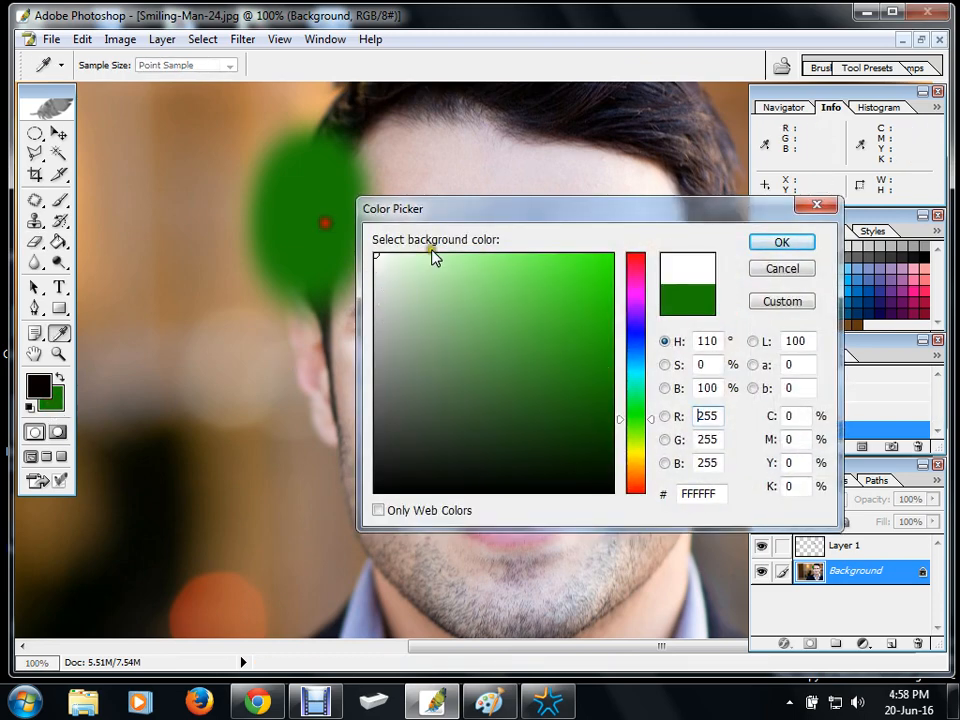
{"action": "left_click", "coordinate": [782, 242]}
{"action": "mouse_move", "coordinate": [324, 182]}
{"action": "left_mouse_down"}
{"action": "mouse_move", "coordinate": [310, 242]}
{"action": "mouse_move", "coordinate": [302, 203]}
{"action": "mouse_move", "coordinate": [311, 206]}
{"action": "mouse_move", "coordinate": [290, 206]}
{"action": "left_mouse_up"}
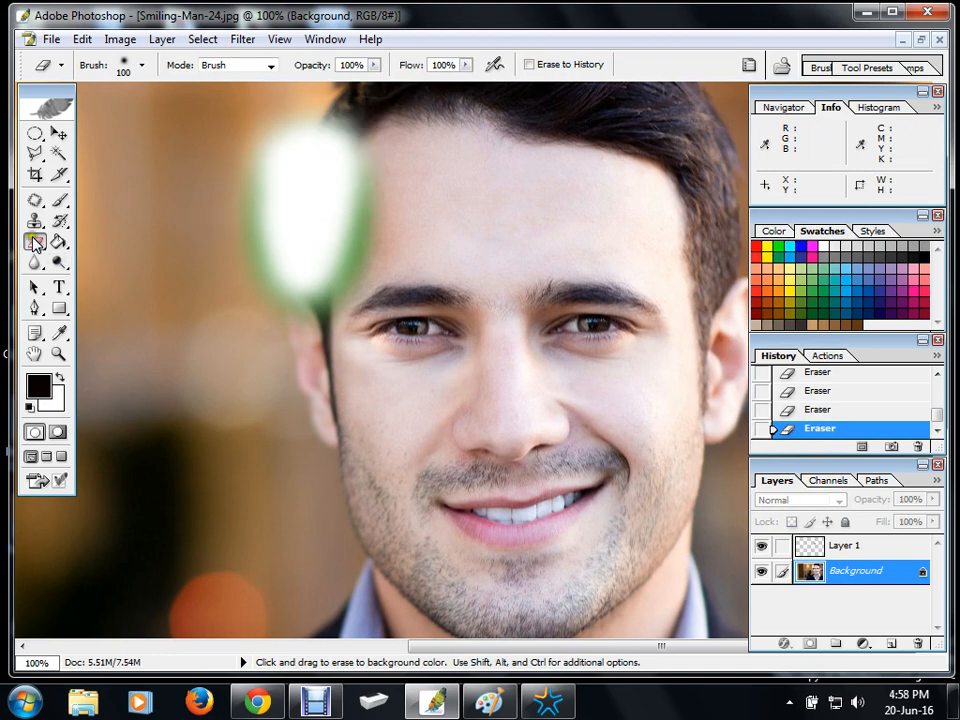
Step: Erase the white patch beside the temple to transparency with the Background Eraser, using a 48 px brush
{"action": "mouse_move", "coordinate": [35, 242]}
{"action": "left_mouse_down"}
{"action": "mouse_move", "coordinate": [36, 250]}
{"action": "mouse_move", "coordinate": [103, 253]}
{"action": "mouse_move", "coordinate": [113, 267]}
{"action": "left_mouse_up"}
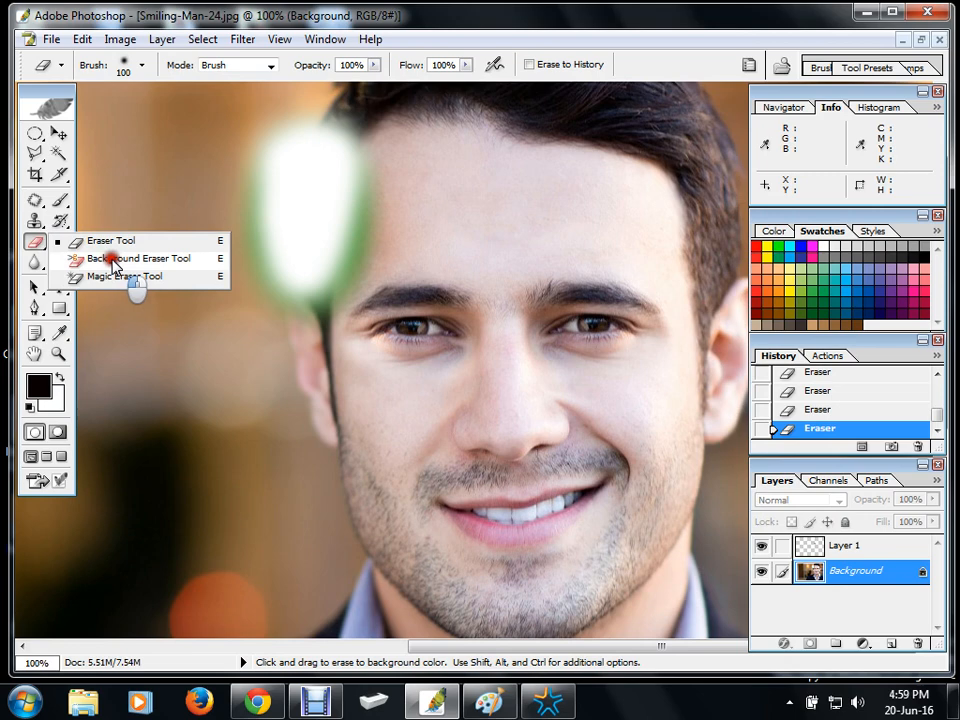
{"action": "left_click_drag", "start_coordinate": [113, 264], "coordinate": [113, 266]}
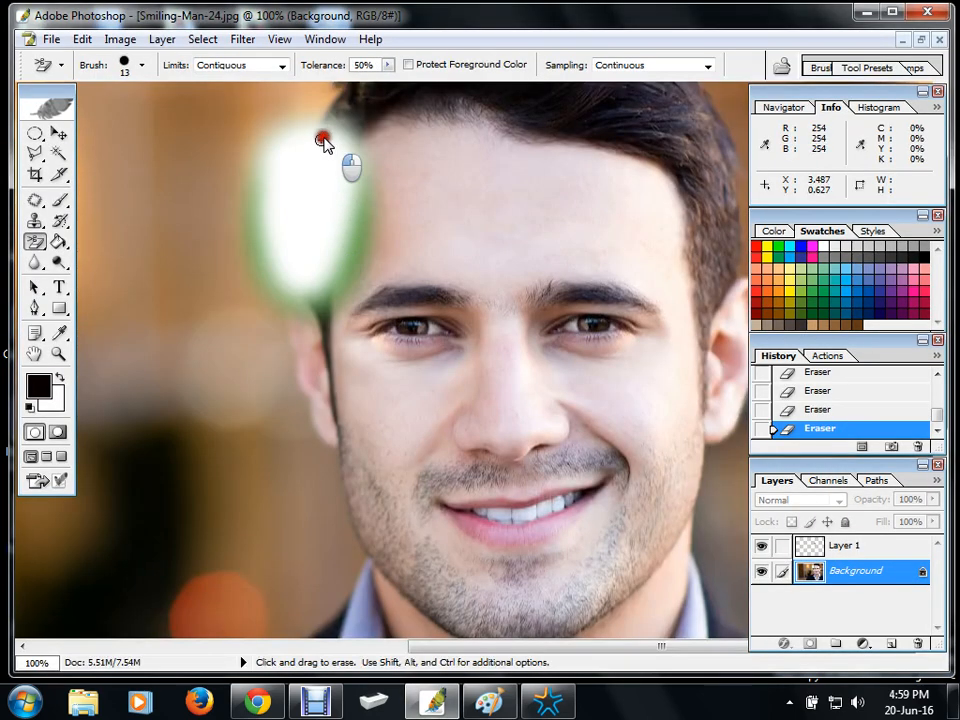
{"action": "mouse_move", "coordinate": [323, 141]}
{"action": "left_mouse_down"}
{"action": "mouse_move", "coordinate": [311, 150]}
{"action": "mouse_move", "coordinate": [309, 214]}
{"action": "left_mouse_up"}
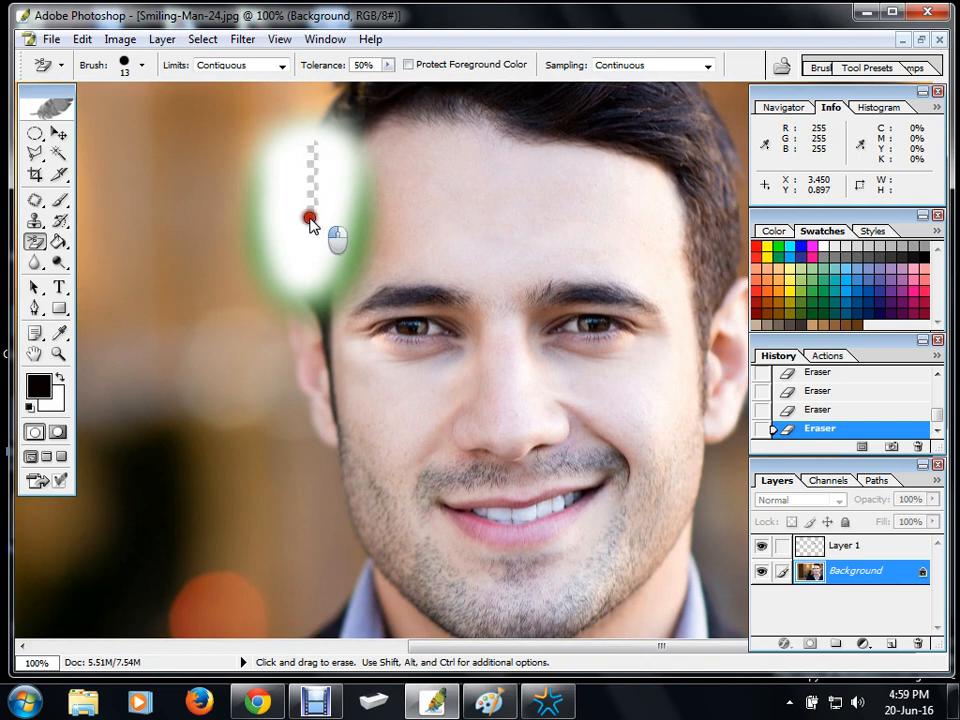
{"action": "right_click", "coordinate": [307, 199]}
{"action": "left_click", "coordinate": [372, 230]}
{"action": "mouse_move", "coordinate": [318, 163]}
{"action": "left_mouse_down"}
{"action": "mouse_move", "coordinate": [317, 206]}
{"action": "mouse_move", "coordinate": [307, 202]}
{"action": "mouse_move", "coordinate": [323, 153]}
{"action": "mouse_move", "coordinate": [291, 235]}
{"action": "mouse_move", "coordinate": [297, 172]}
{"action": "mouse_move", "coordinate": [319, 161]}
{"action": "mouse_move", "coordinate": [293, 264]}
{"action": "mouse_move", "coordinate": [314, 228]}
{"action": "mouse_move", "coordinate": [327, 158]}
{"action": "mouse_move", "coordinate": [334, 212]}
{"action": "mouse_move", "coordinate": [321, 291]}
{"action": "mouse_move", "coordinate": [370, 176]}
{"action": "mouse_move", "coordinate": [356, 158]}
{"action": "mouse_move", "coordinate": [282, 227]}
{"action": "mouse_move", "coordinate": [297, 251]}
{"action": "mouse_move", "coordinate": [350, 173]}
{"action": "mouse_move", "coordinate": [320, 172]}
{"action": "left_mouse_up"}
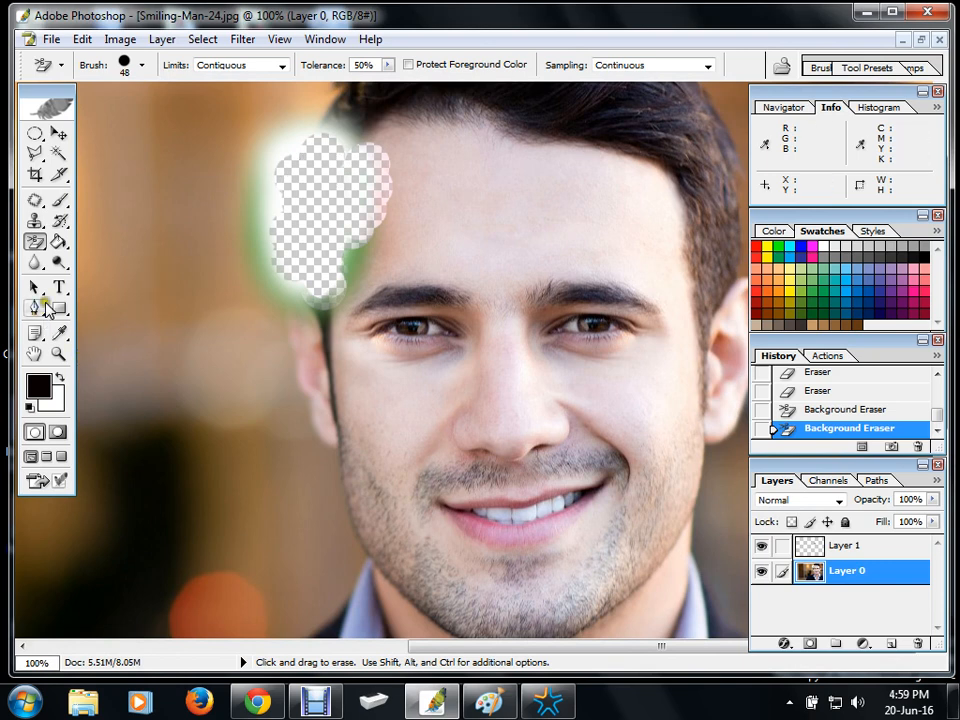
Step: Erase two soft areas of the background beside the man's head on Layer 0 with the 100 px Eraser
{"action": "left_click", "coordinate": [47, 242]}
{"action": "left_click", "coordinate": [70, 241]}
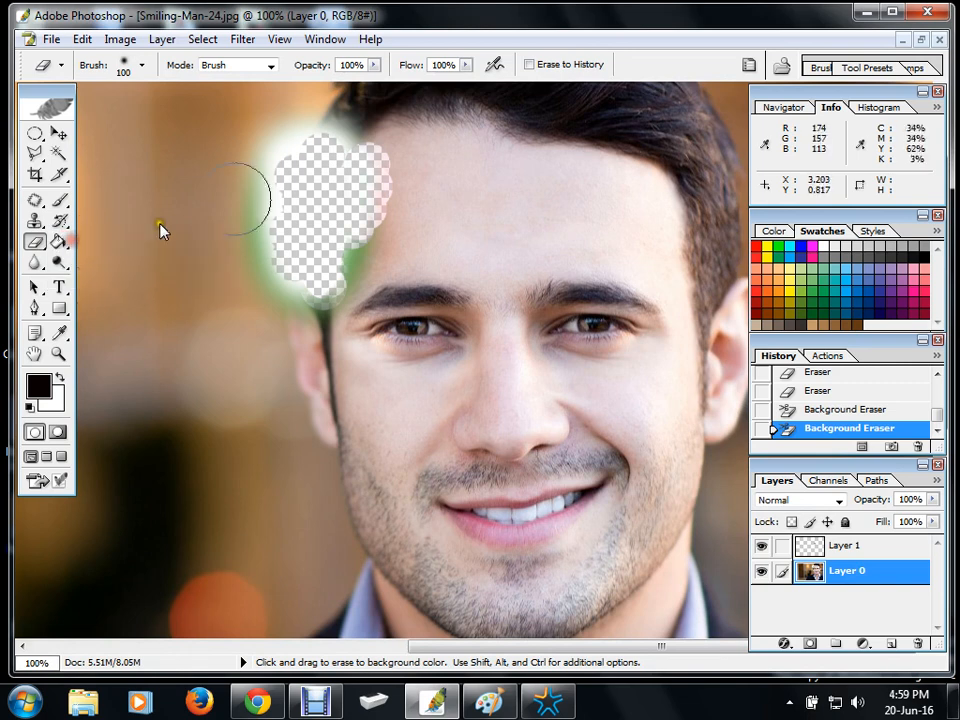
{"action": "left_click_drag", "start_coordinate": [183, 110], "coordinate": [187, 257]}
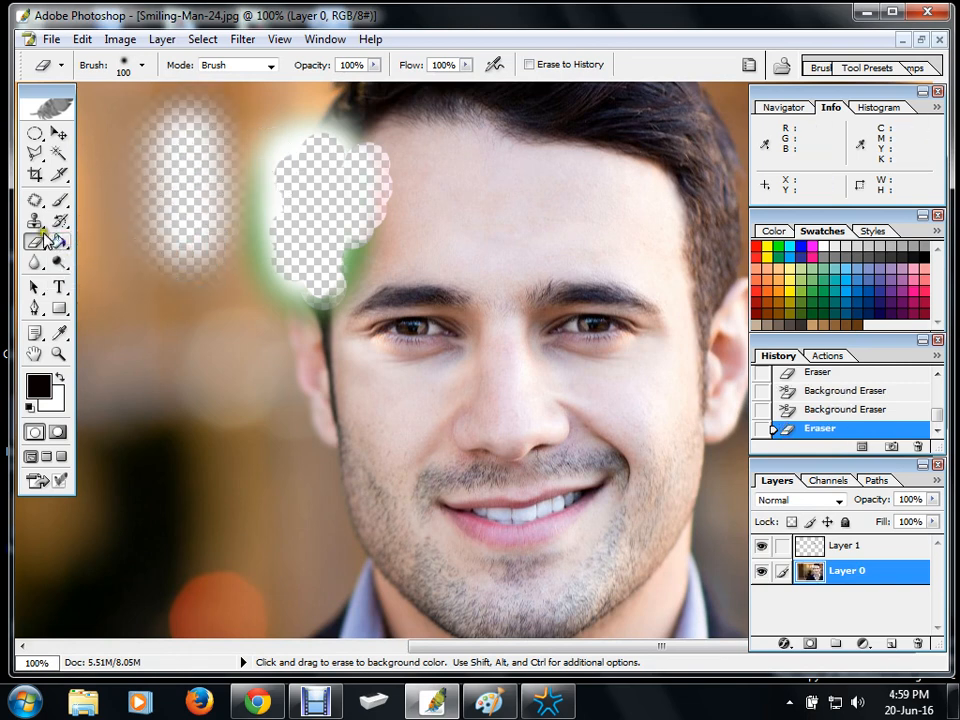
{"action": "left_click_drag", "start_coordinate": [35, 241], "coordinate": [86, 249]}
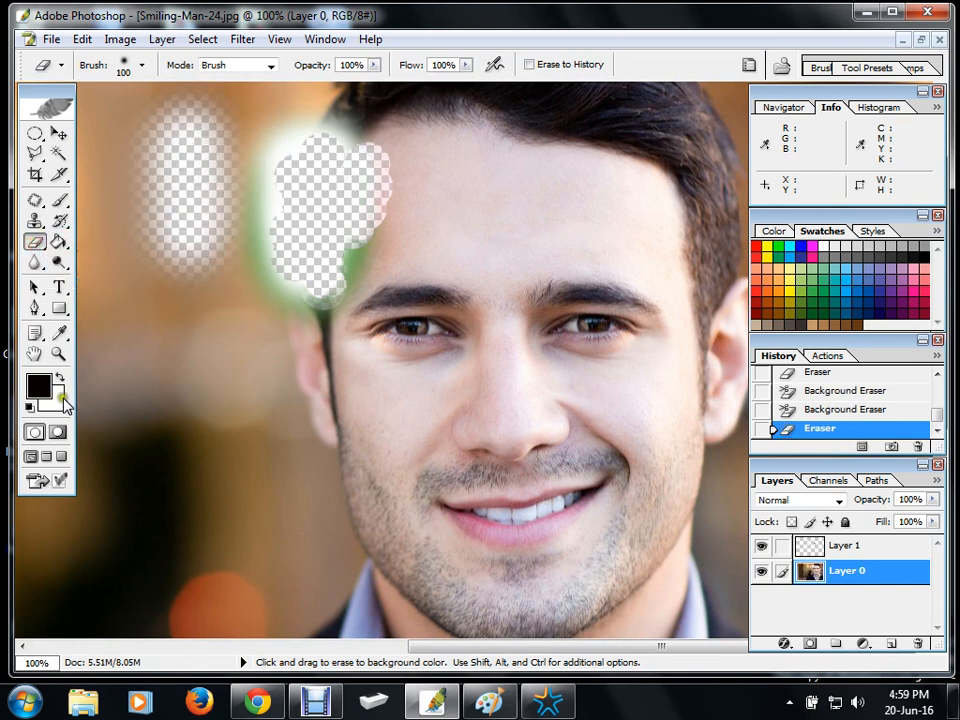
{"action": "mouse_move", "coordinate": [184, 336]}
{"action": "left_mouse_down"}
{"action": "mouse_move", "coordinate": [315, 285]}
{"action": "mouse_move", "coordinate": [357, 222]}
{"action": "left_mouse_up"}
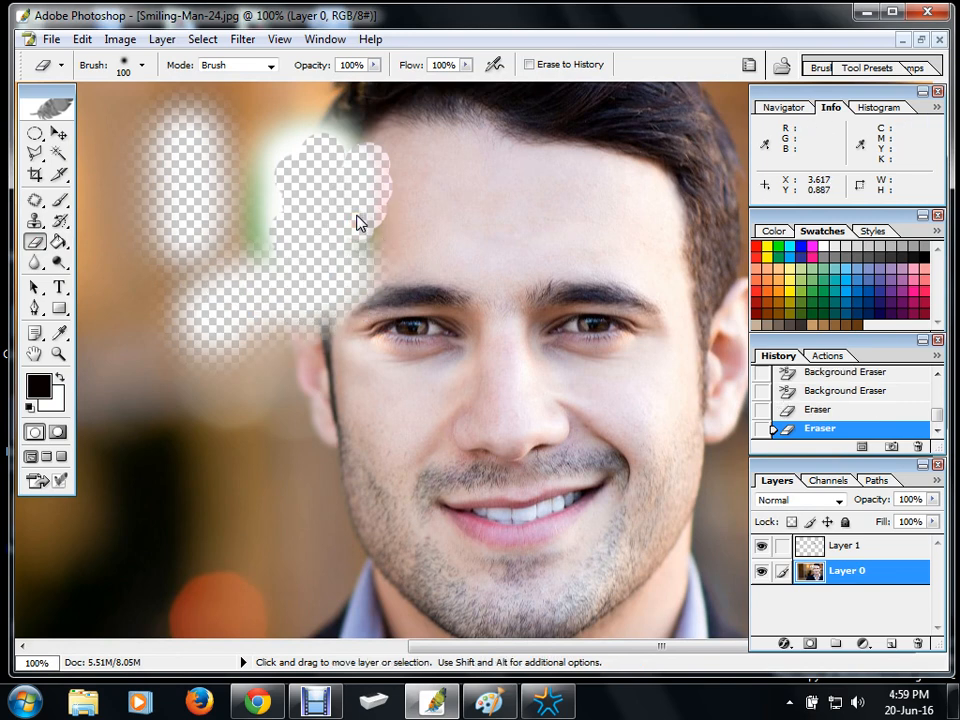
Step: Undo all the Eraser and Background Eraser strokes back to the last History Brush state
{"action": "key", "text": "ctrl+alt+z"}
{"action": "key", "text": "ctrl+alt+z"}
{"action": "key", "text": "ctrl+alt+z"}
{"action": "key", "text": "ctrl+alt+z"}
{"action": "key", "text": "ctrl+alt+z"}
{"action": "key", "text": "ctrl+alt+z"}
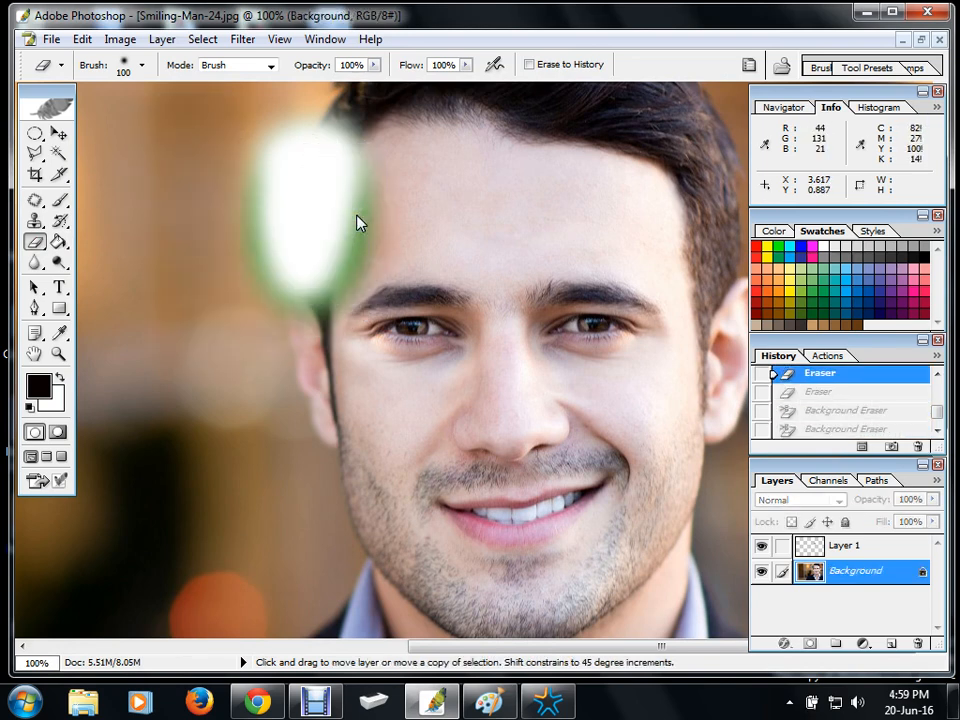
{"action": "key", "text": "ctrl+alt+z"}
{"action": "key", "text": "ctrl+alt+z"}
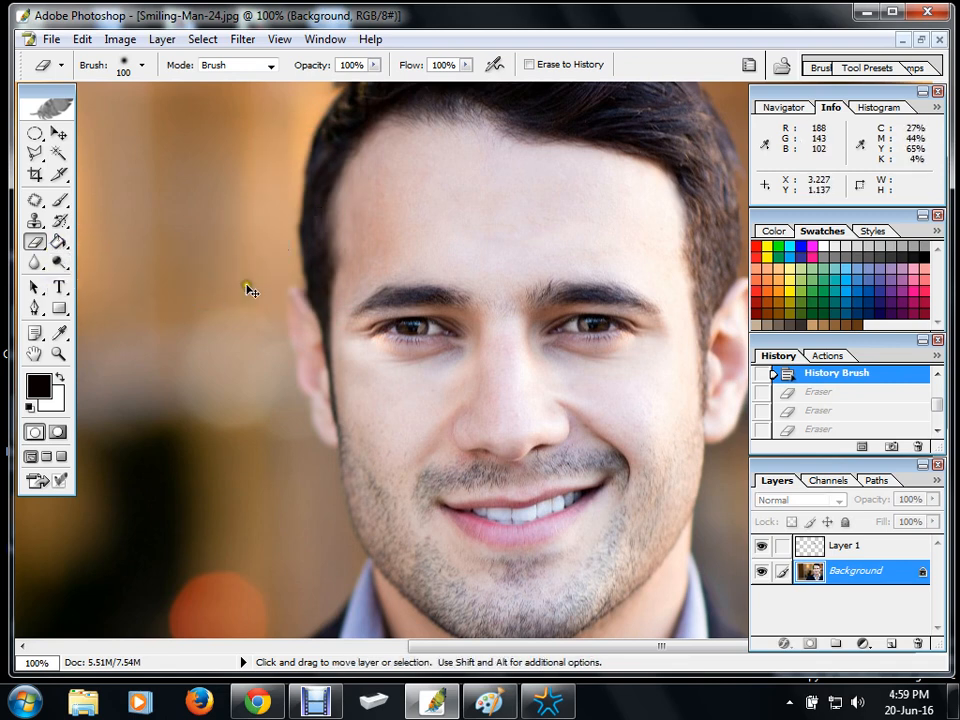
Step: Erase the glowing lamp and the dark brown background panel with the Magic Eraser at tolerance 32
{"action": "scroll", "coordinate": [252, 279], "scroll_direction": "up", "scroll_amount": 3}
{"action": "scroll", "coordinate": [252, 283], "scroll_direction": "down", "scroll_amount": 4}
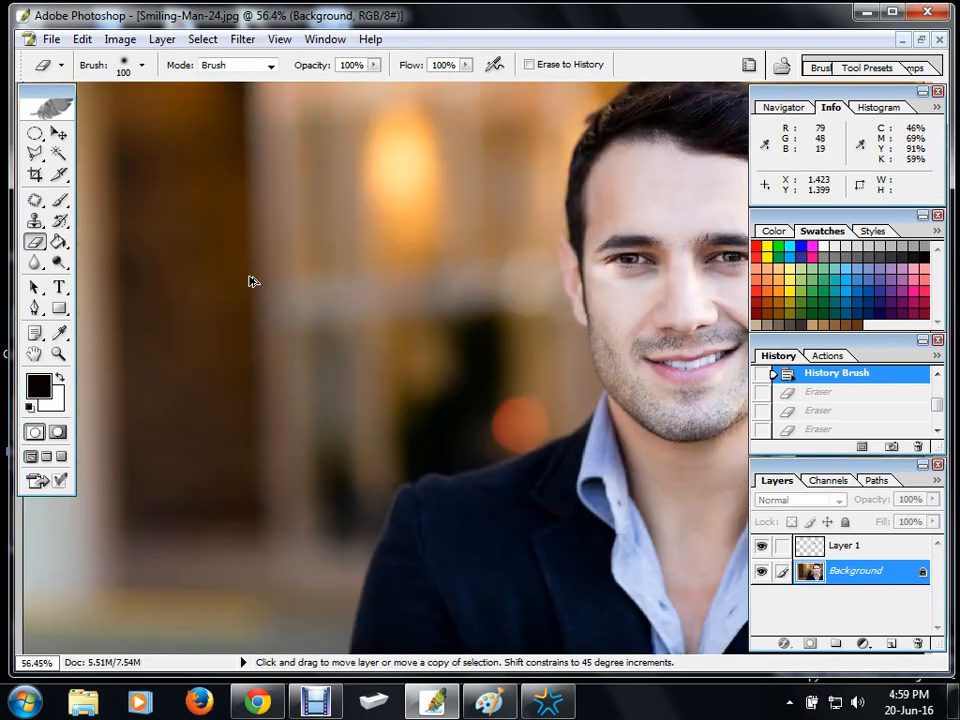
{"action": "left_click", "coordinate": [35, 241]}
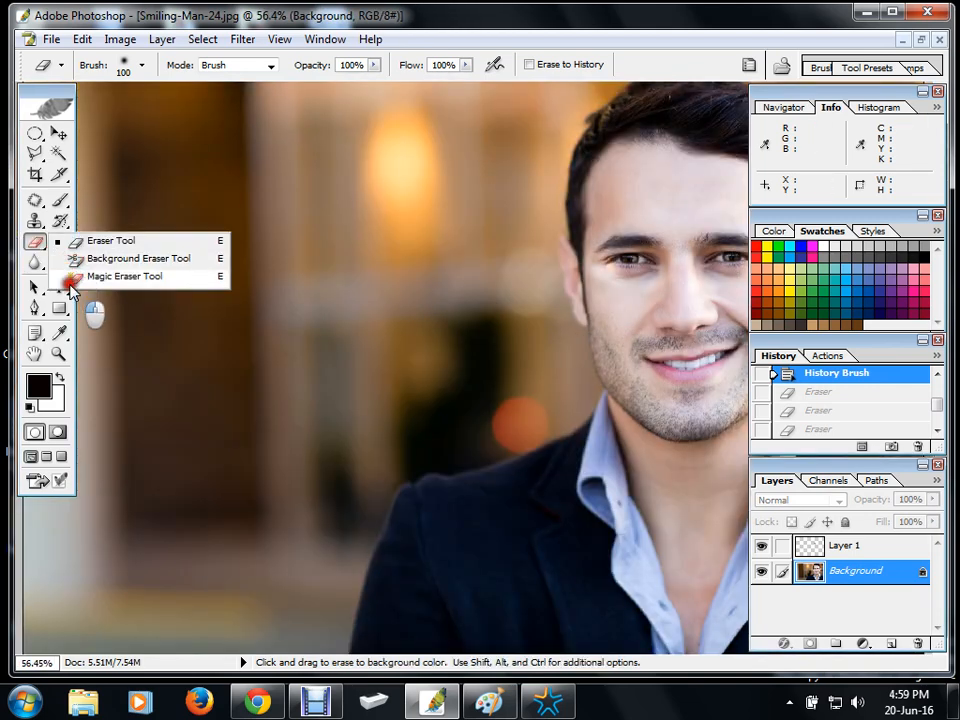
{"action": "left_click", "coordinate": [72, 284]}
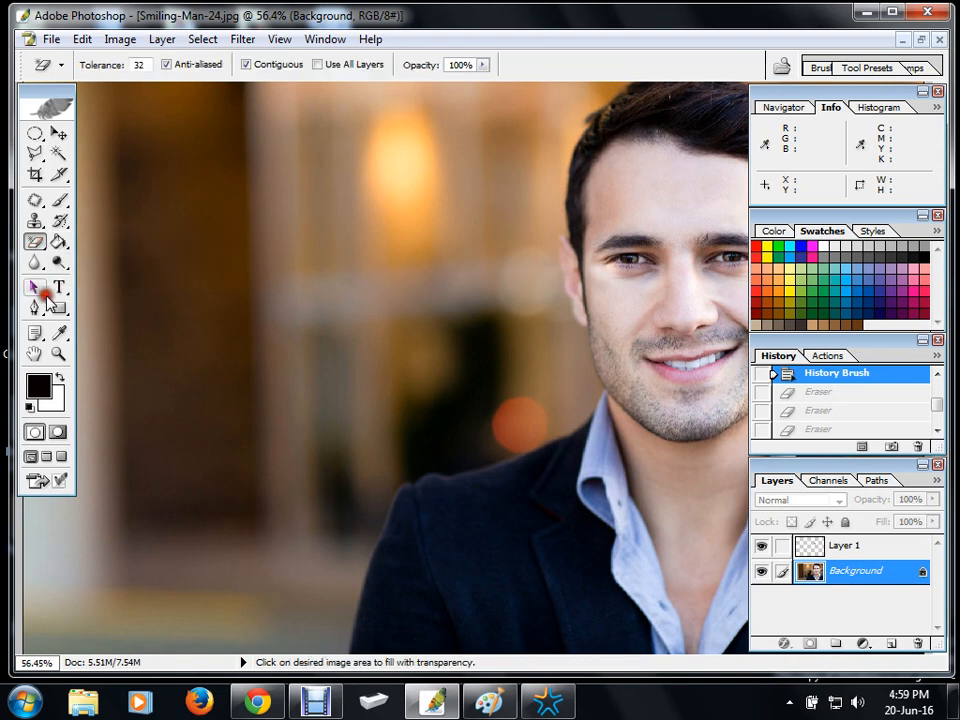
{"action": "left_click", "coordinate": [421, 159]}
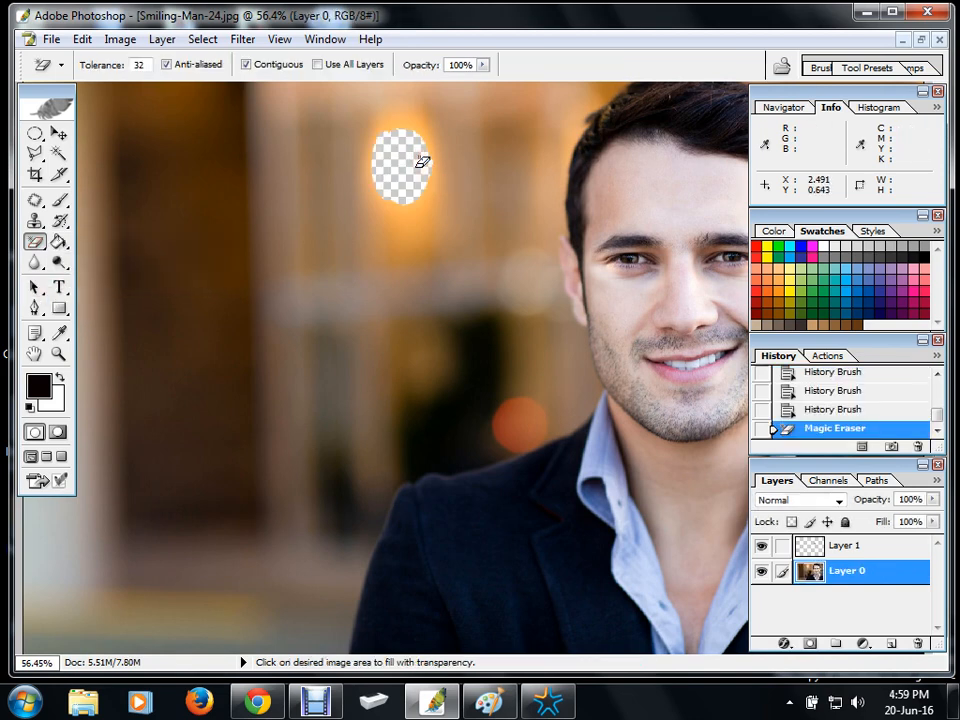
{"action": "left_click", "coordinate": [200, 275]}
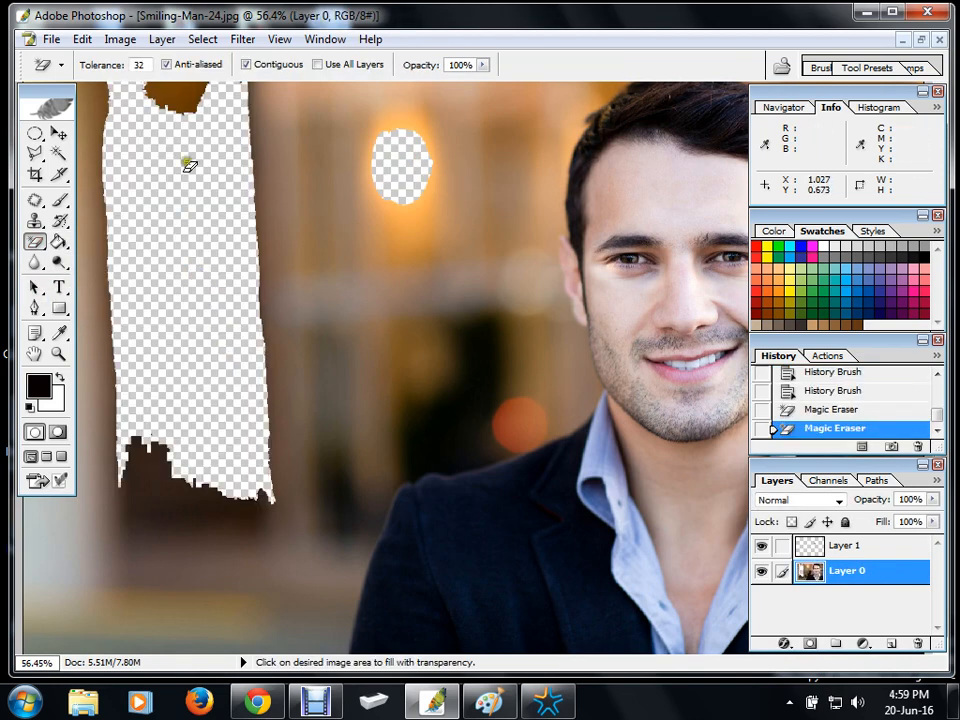
Step: Erase the pale strip at the image's left edge, the forehead, the hair and both sides of the jacket with the Magic Eraser
{"action": "scroll", "coordinate": [210, 235], "scroll_direction": "up", "scroll_amount": 3}
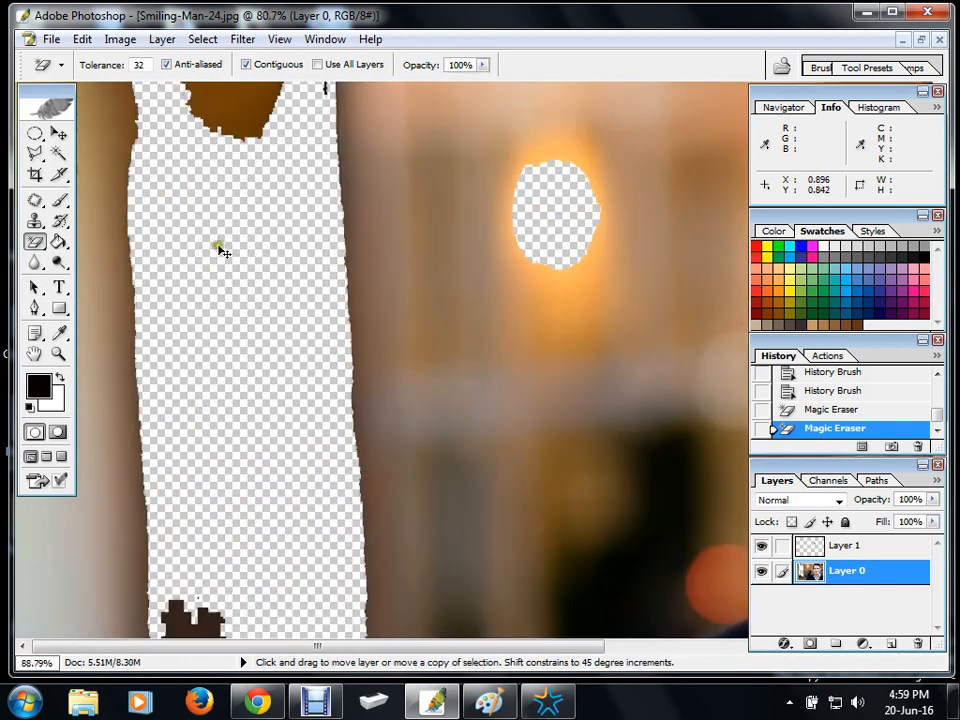
{"action": "scroll", "coordinate": [214, 253], "scroll_direction": "down", "scroll_amount": 5}
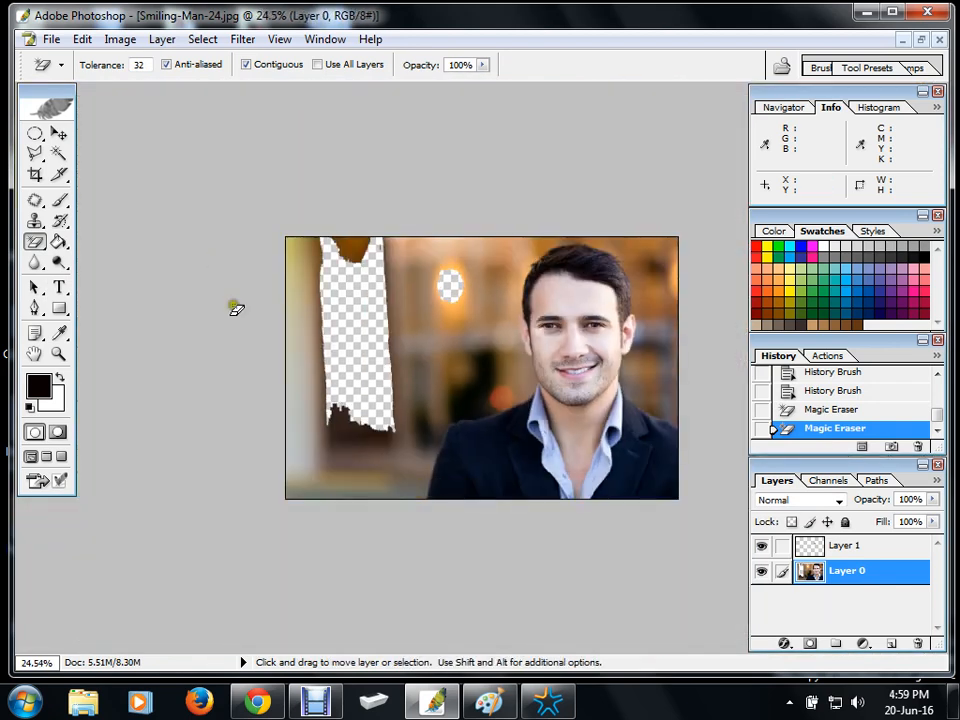
{"action": "left_click", "coordinate": [292, 385]}
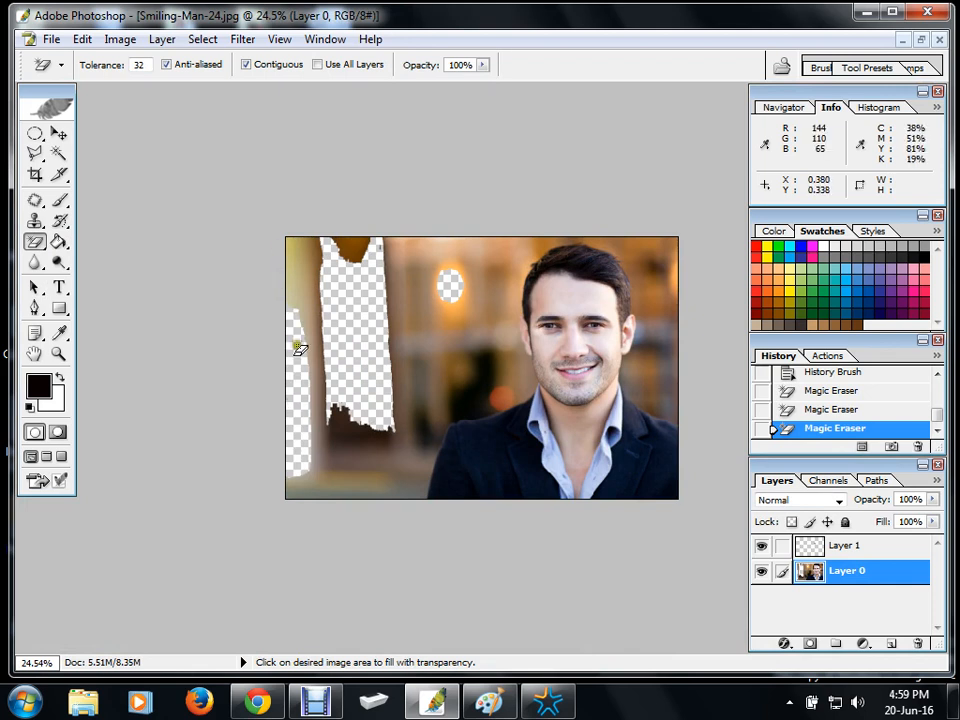
{"action": "left_click", "coordinate": [586, 298]}
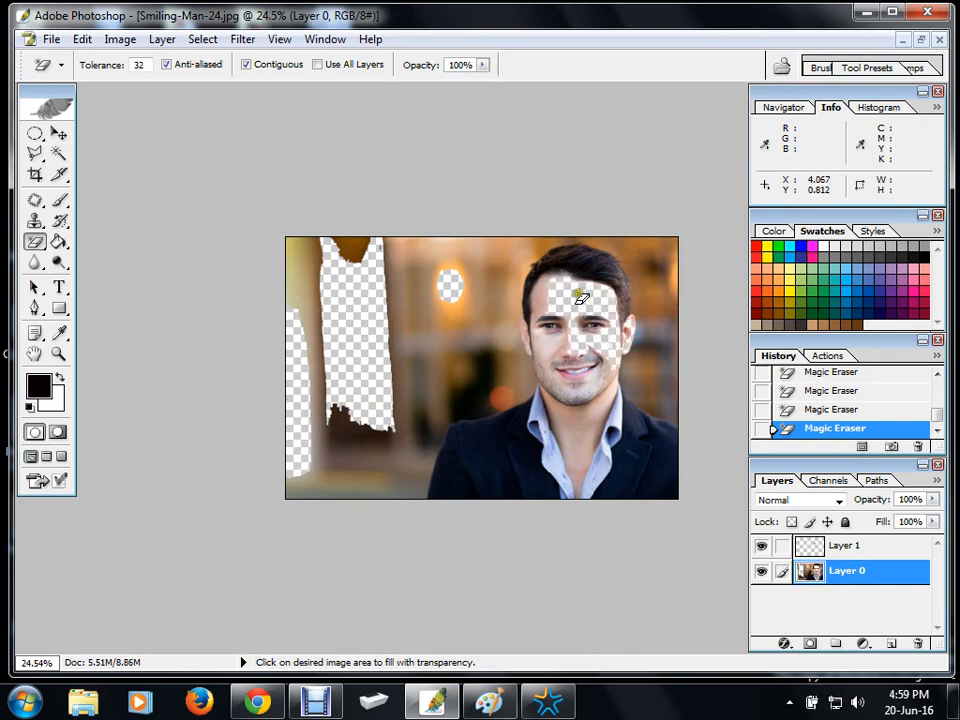
{"action": "left_click", "coordinate": [588, 262]}
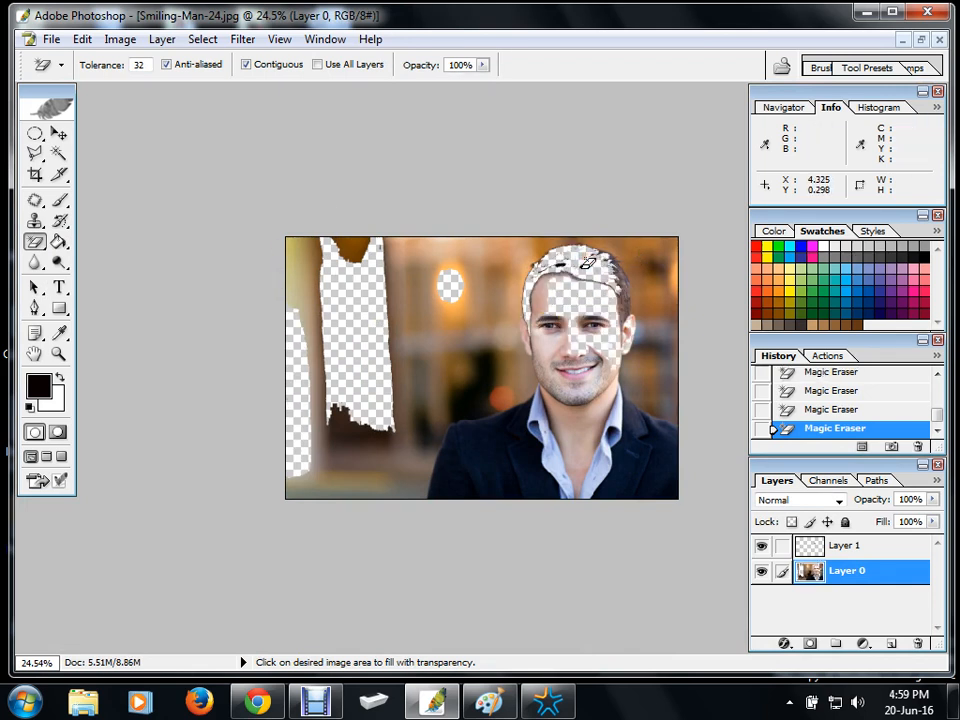
{"action": "left_click", "coordinate": [513, 466]}
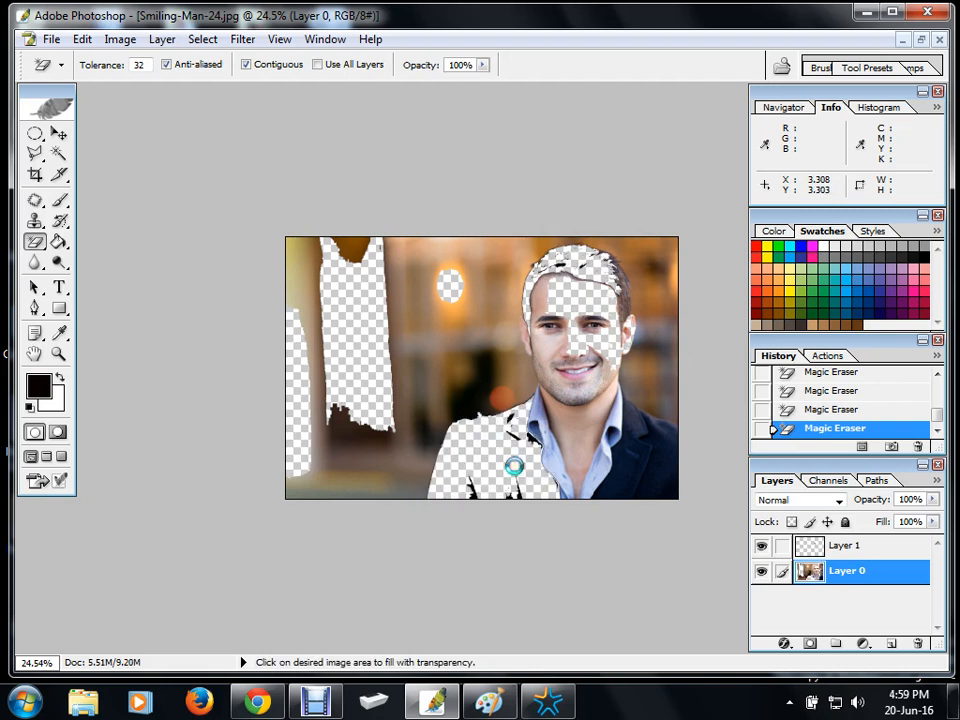
{"action": "left_click", "coordinate": [610, 430]}
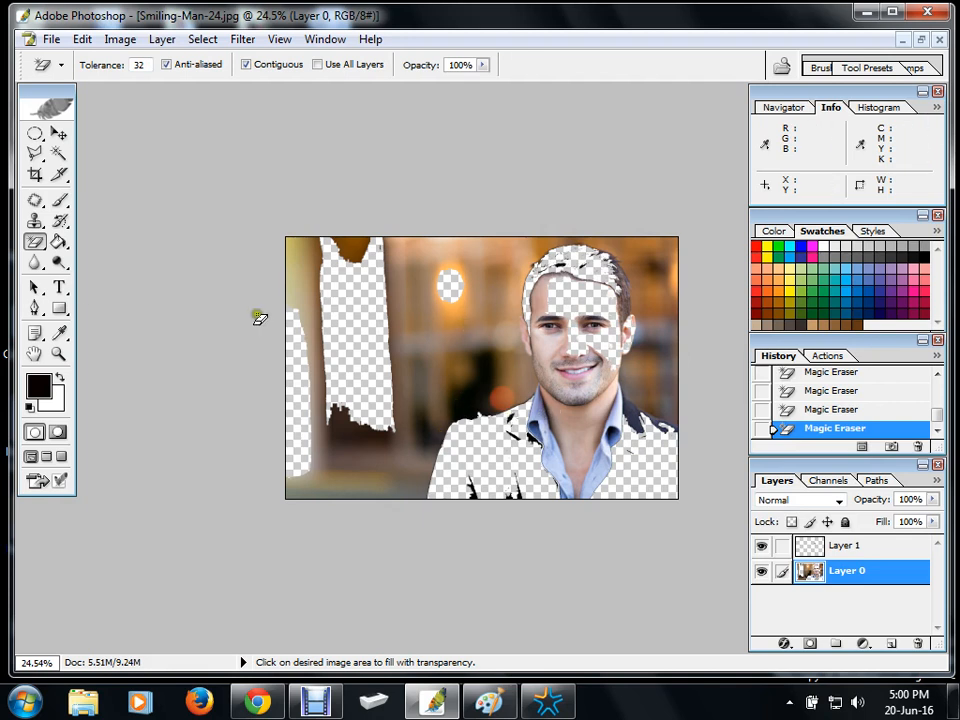
{"action": "mouse_move", "coordinate": [37, 250]}
{"action": "left_mouse_down"}
{"action": "mouse_move", "coordinate": [52, 247]}
{"action": "mouse_move", "coordinate": [84, 273]}
{"action": "mouse_move", "coordinate": [100, 240]}
{"action": "mouse_move", "coordinate": [110, 278]}
{"action": "mouse_move", "coordinate": [114, 264]}
{"action": "left_mouse_up"}
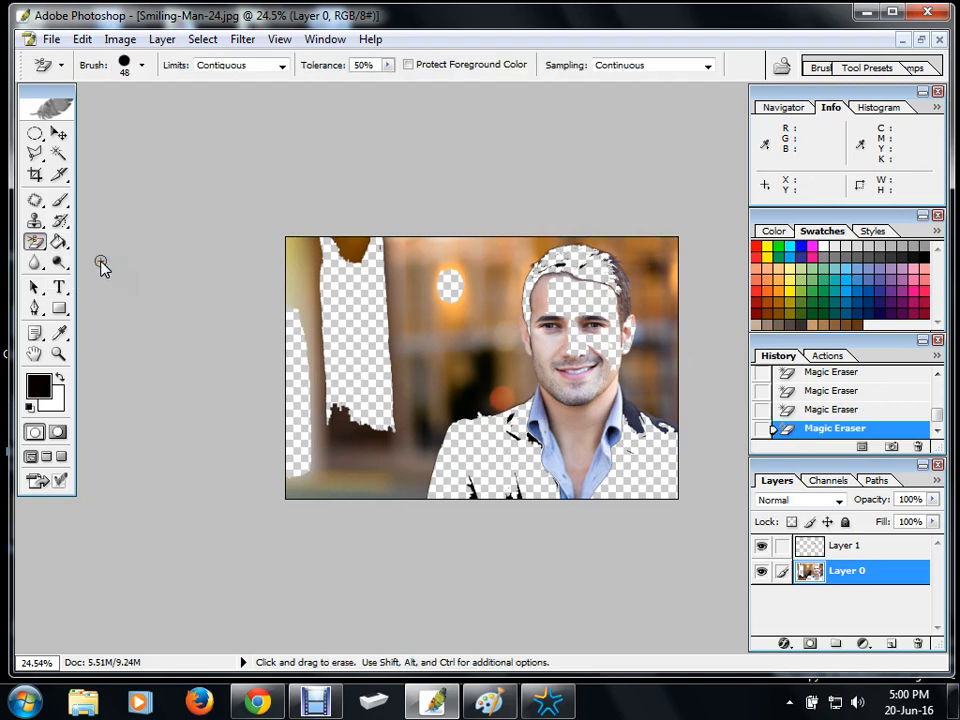
{"action": "left_click", "coordinate": [37, 152]}
{"action": "mouse_move", "coordinate": [40, 155]}
{"action": "left_mouse_down"}
{"action": "mouse_move", "coordinate": [76, 170]}
{"action": "mouse_move", "coordinate": [68, 175]}
{"action": "mouse_move", "coordinate": [35, 140]}
{"action": "left_mouse_up"}
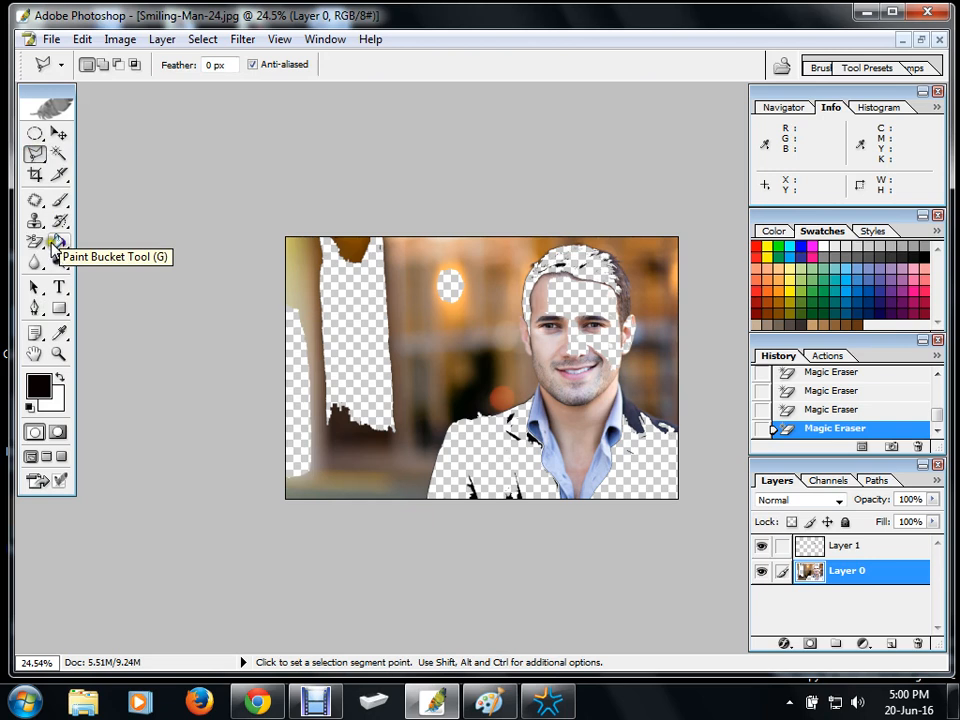
Step: Activate the Paint Bucket tool and create a new 640 x 480 pixel RGB document with a white background
{"action": "left_click_drag", "start_coordinate": [58, 246], "coordinate": [58, 248]}
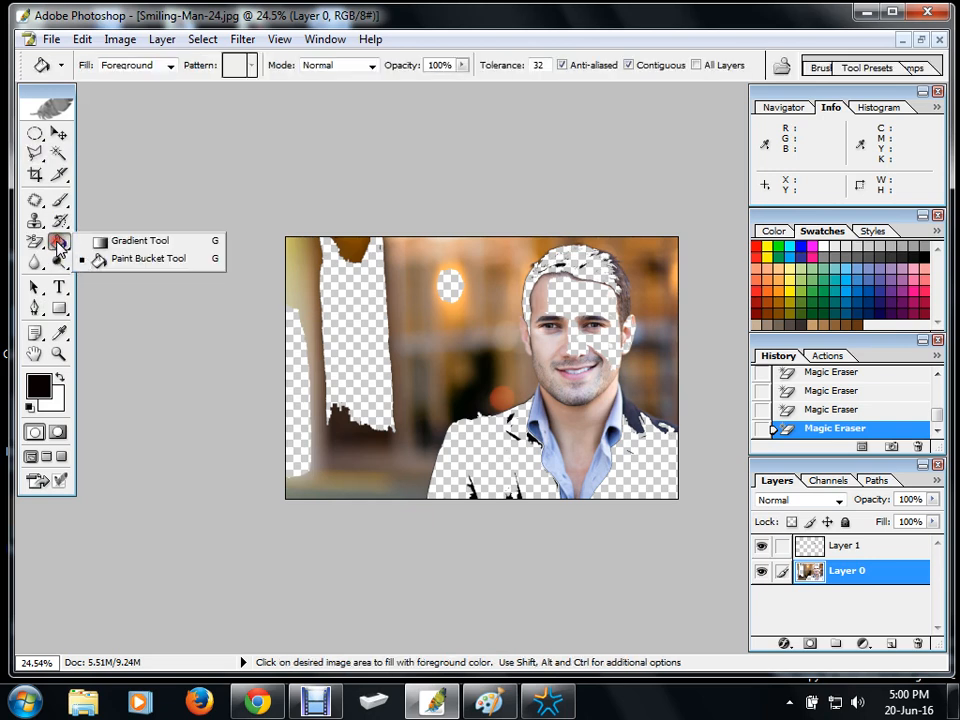
{"action": "left_click", "coordinate": [107, 259]}
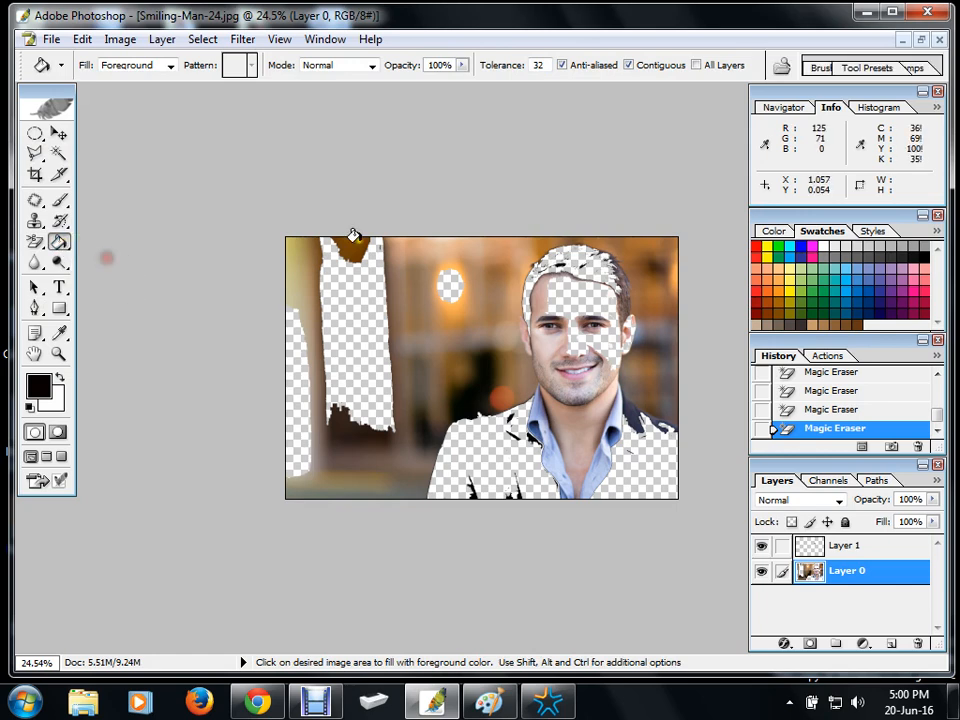
{"action": "key", "text": "ctrl"}
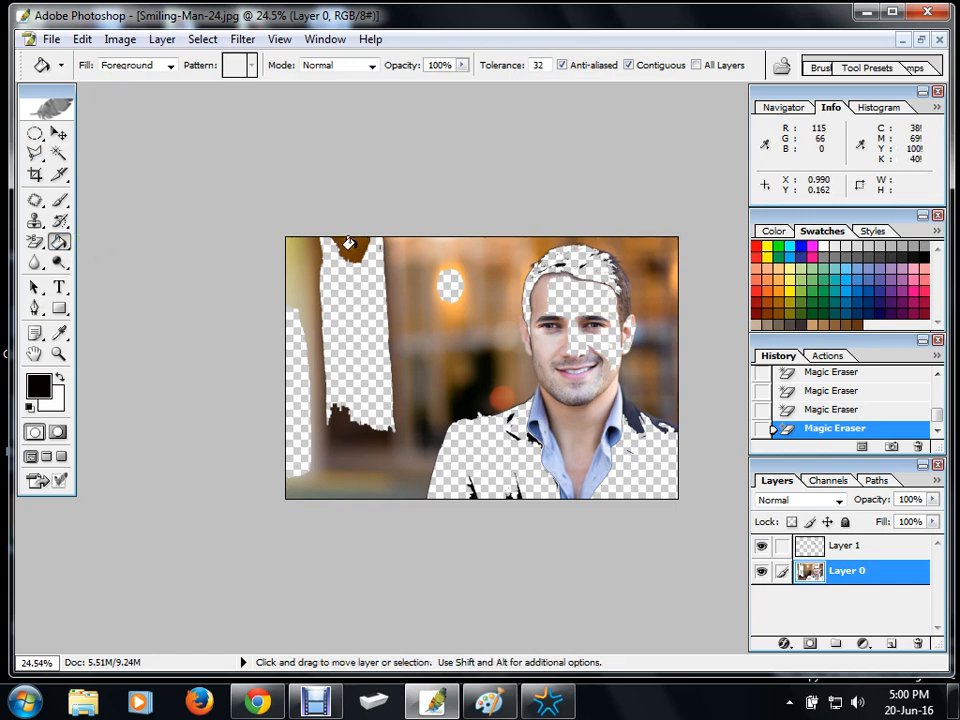
{"action": "key", "text": "ctrl+n"}
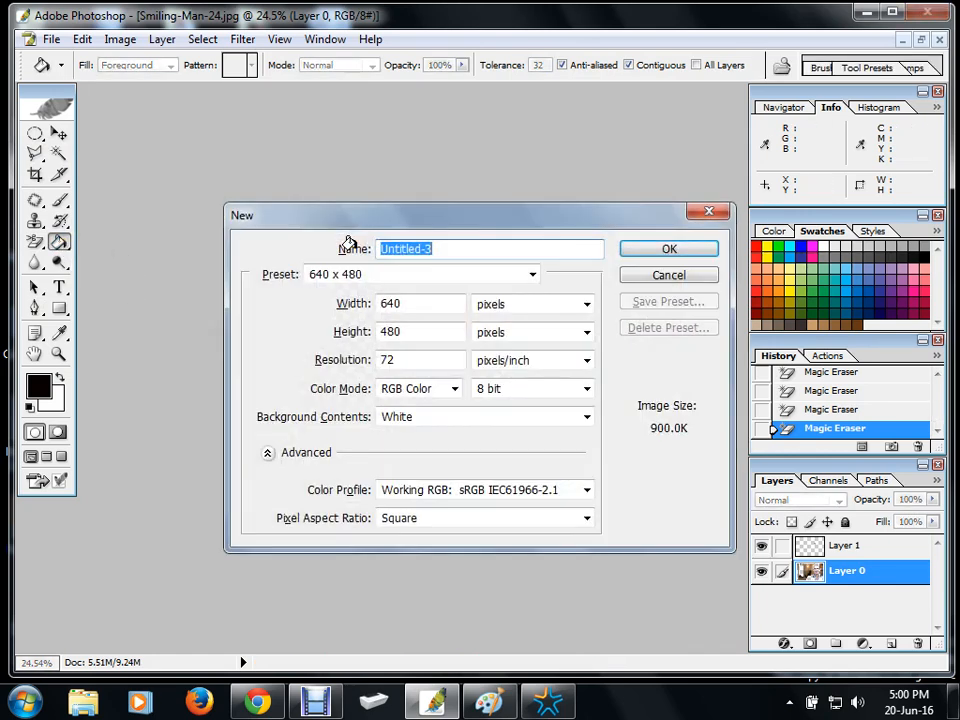
{"action": "left_click", "coordinate": [637, 245]}
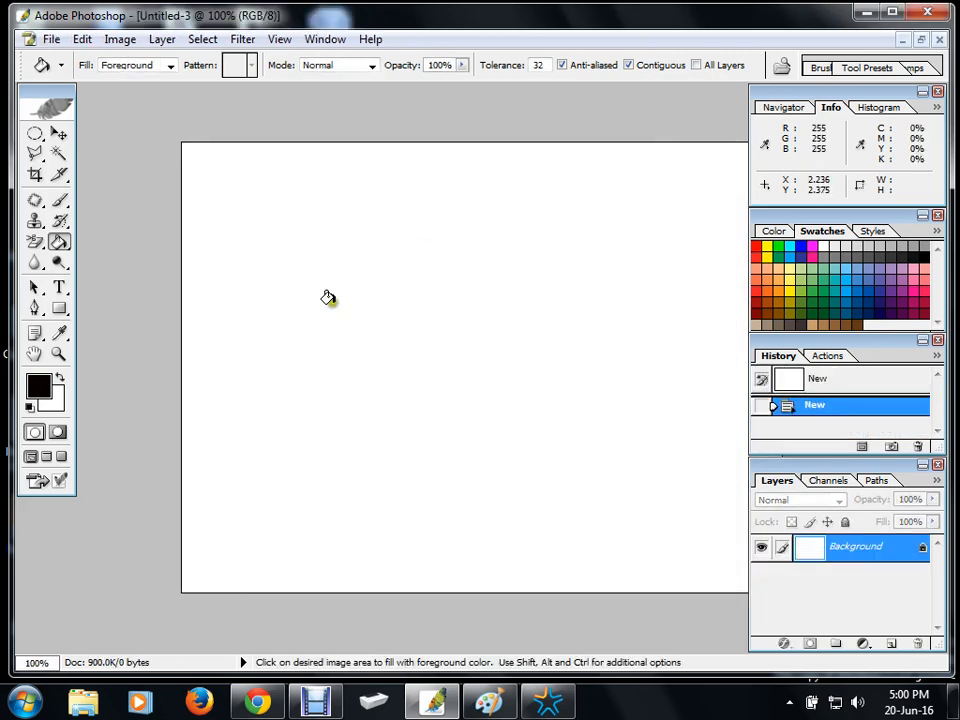
Step: Fill the blank canvas with the black foreground color, switch the foreground to the red swatch and refill the canvas with it
{"action": "left_click", "coordinate": [386, 298]}
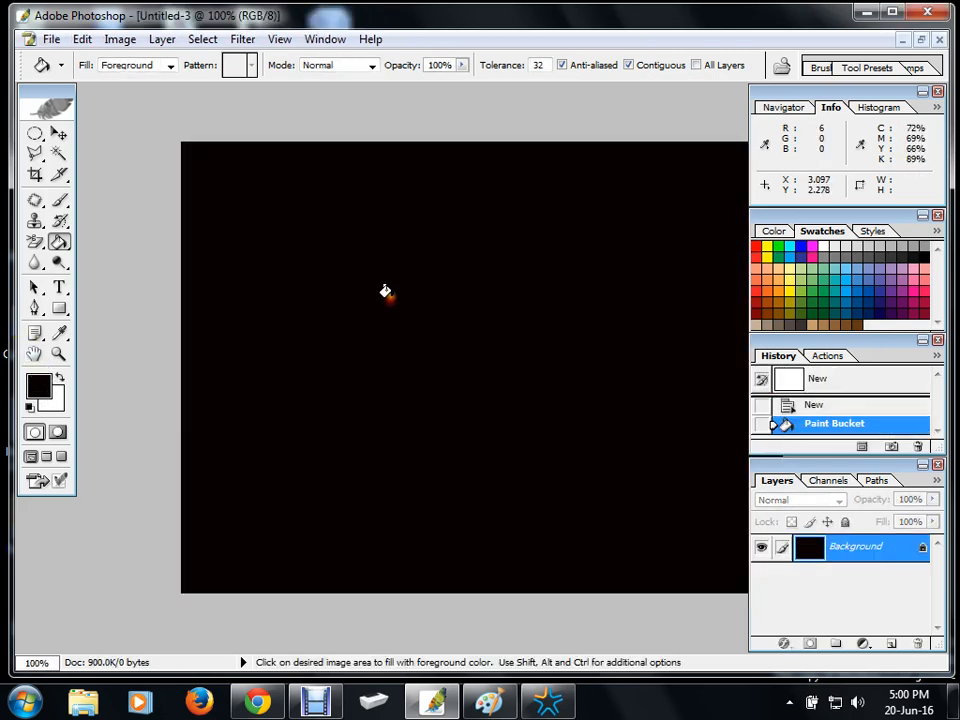
{"action": "left_click", "coordinate": [757, 244]}
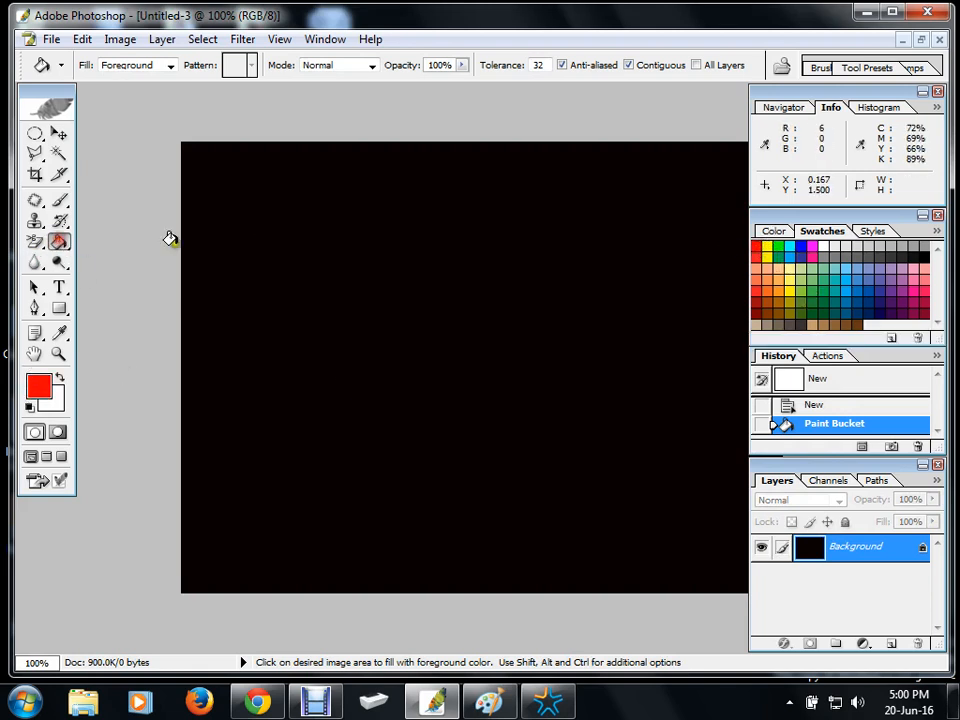
{"action": "left_click", "coordinate": [284, 205]}
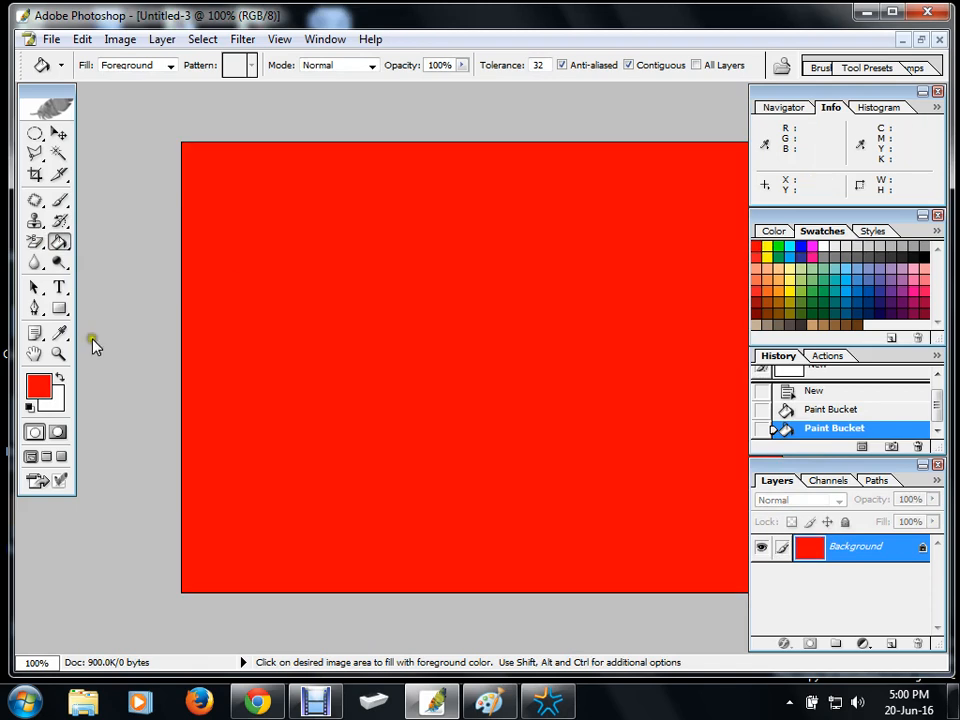
{"action": "left_click_drag", "start_coordinate": [59, 243], "coordinate": [103, 264]}
{"action": "left_click", "coordinate": [314, 703]}
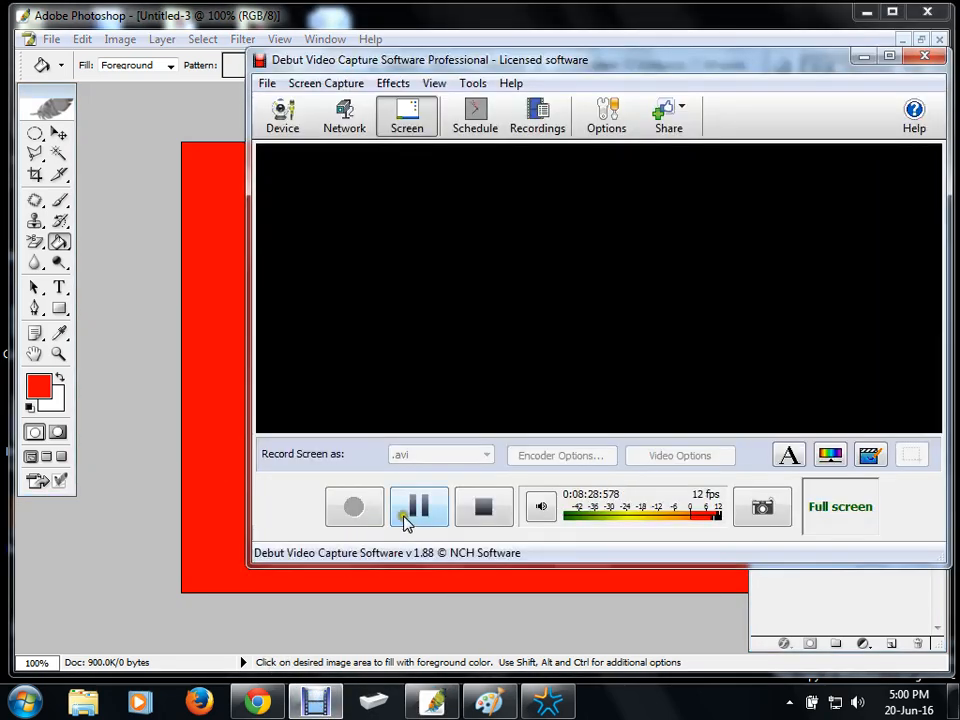
{"action": "left_click", "coordinate": [314, 703]}
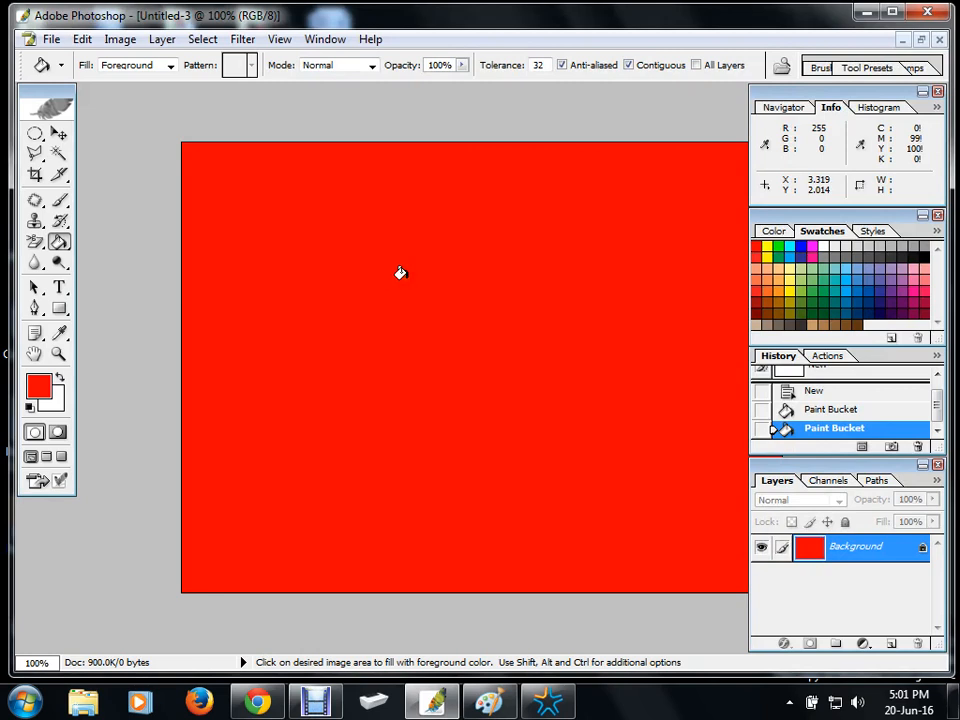
Step: Fill the canvas with red again several times using the Paint Bucket
{"action": "left_click", "coordinate": [80, 258]}
{"action": "left_click", "coordinate": [133, 261]}
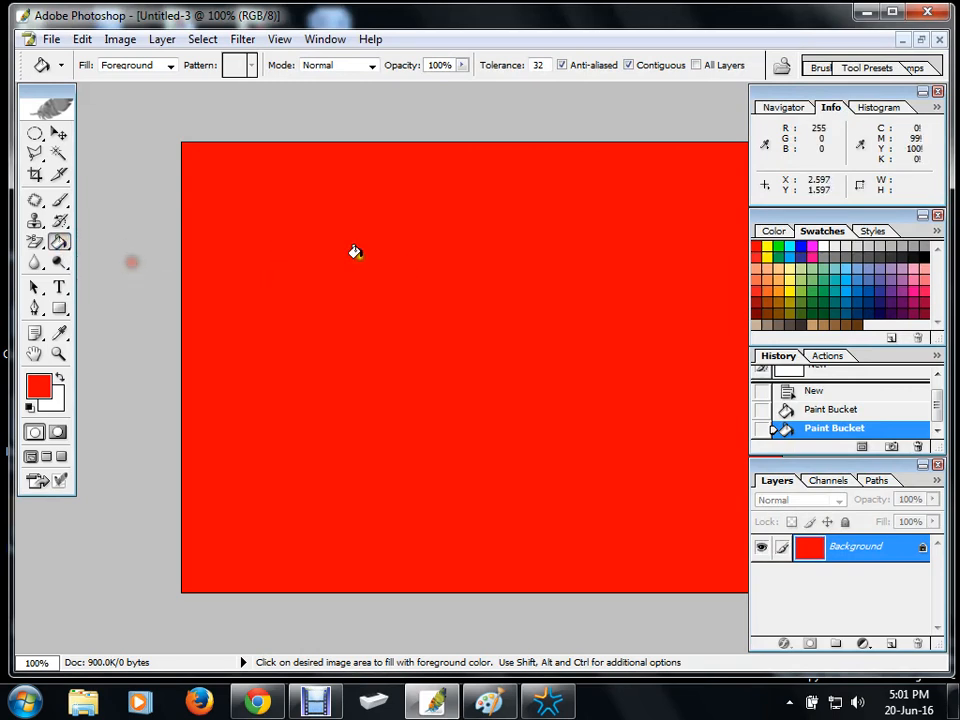
{"action": "left_click", "coordinate": [268, 214]}
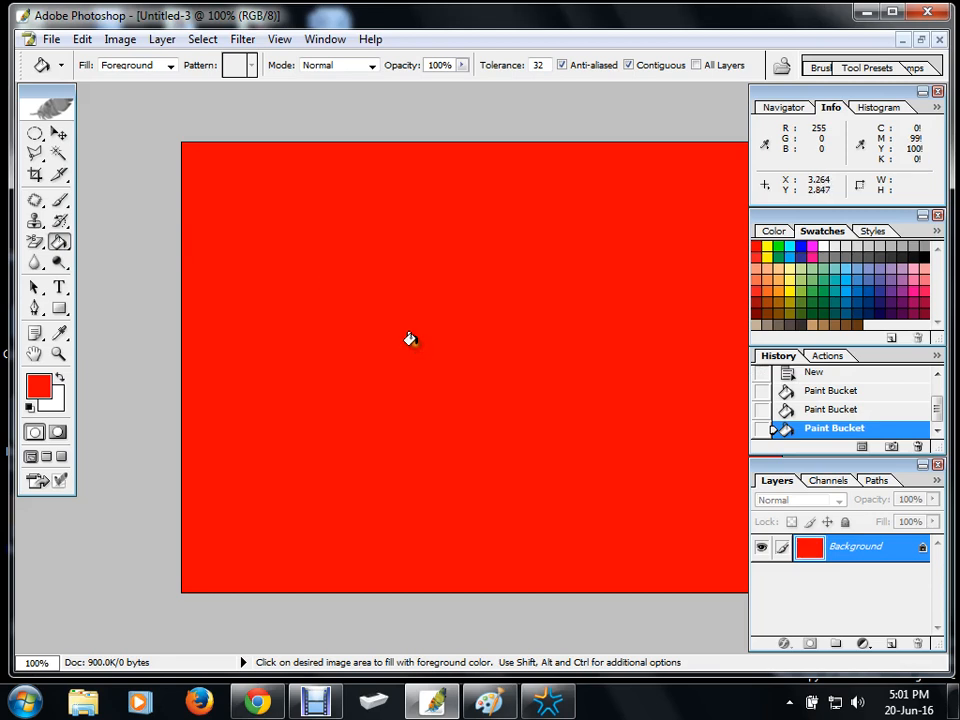
{"action": "left_click", "coordinate": [299, 321]}
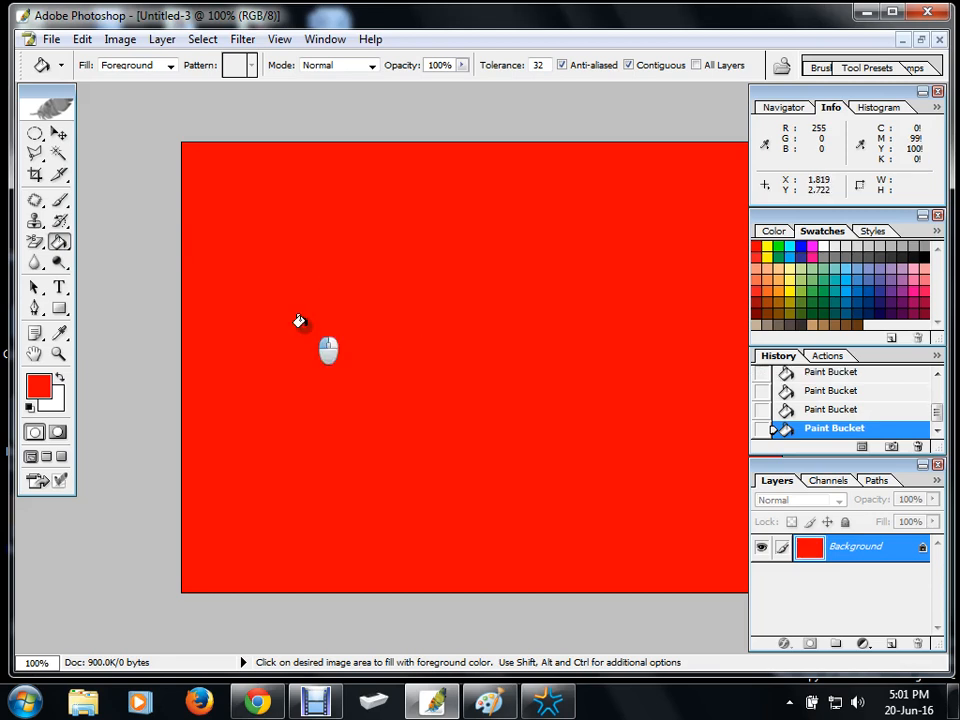
Step: Fill the canvas with a diagonal black-to-white linear gradient from the upper left to the lower right using the Gradient tool
{"action": "left_click", "coordinate": [68, 245]}
{"action": "left_click", "coordinate": [106, 240]}
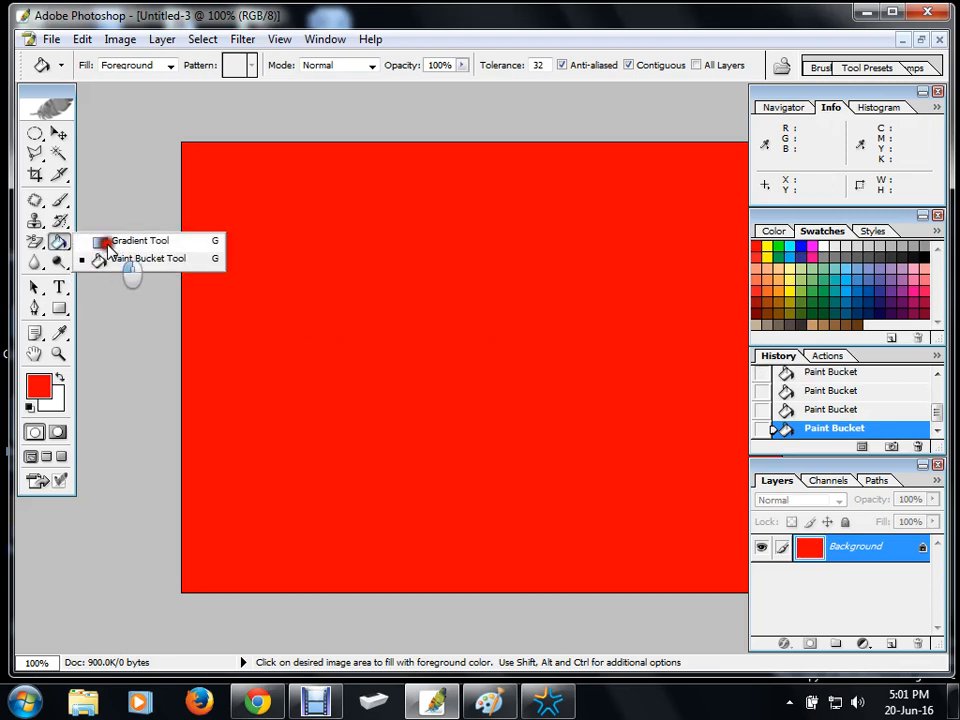
{"action": "left_click_drag", "start_coordinate": [298, 216], "coordinate": [627, 513]}
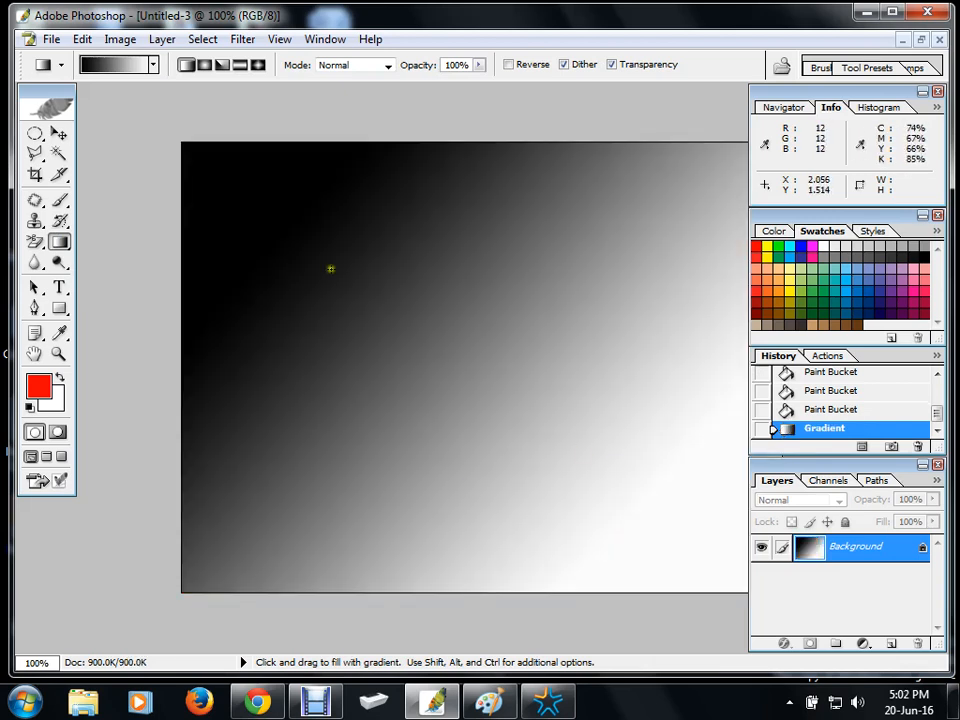
Step: Choose the rainbow spectrum gradient preset and fill the canvas with diagonal linear gradients in several directions
{"action": "left_click", "coordinate": [153, 66]}
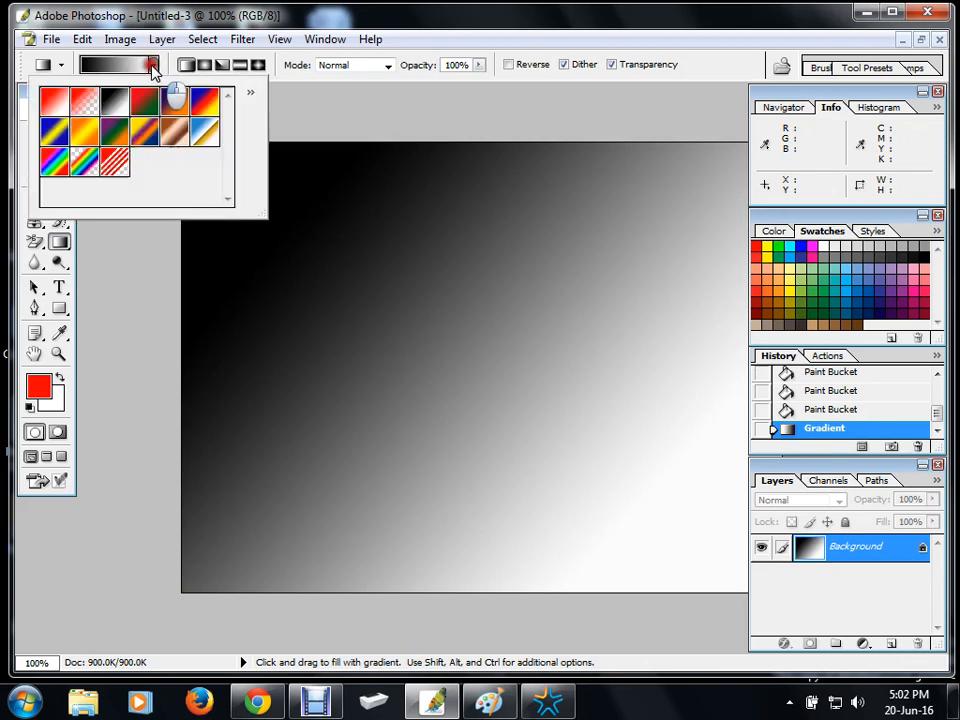
{"action": "left_click", "coordinate": [66, 168]}
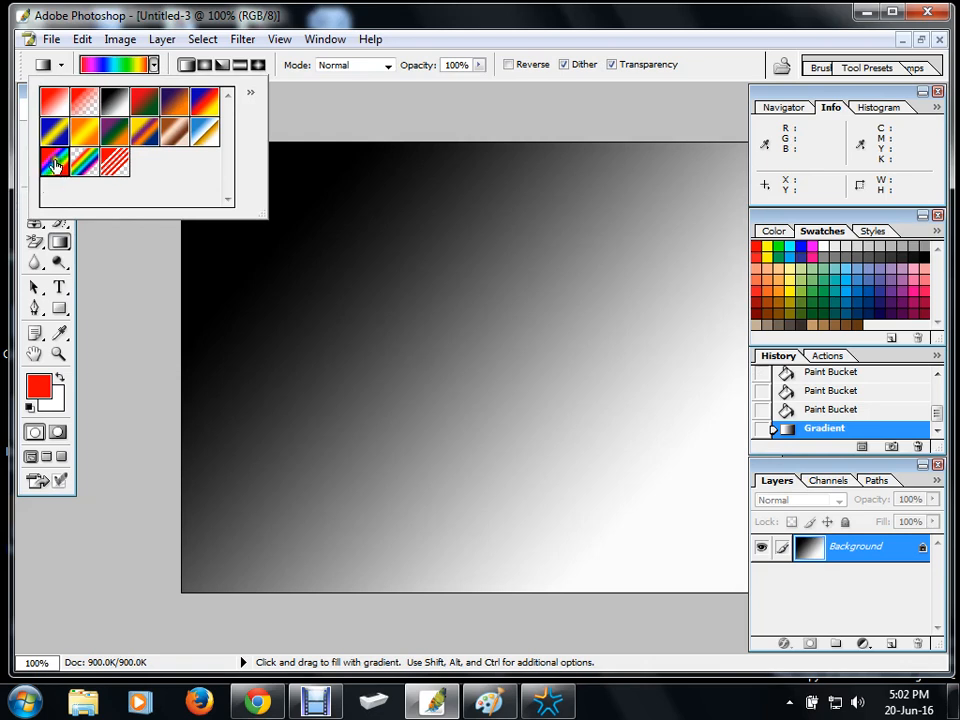
{"action": "left_click", "coordinate": [300, 223]}
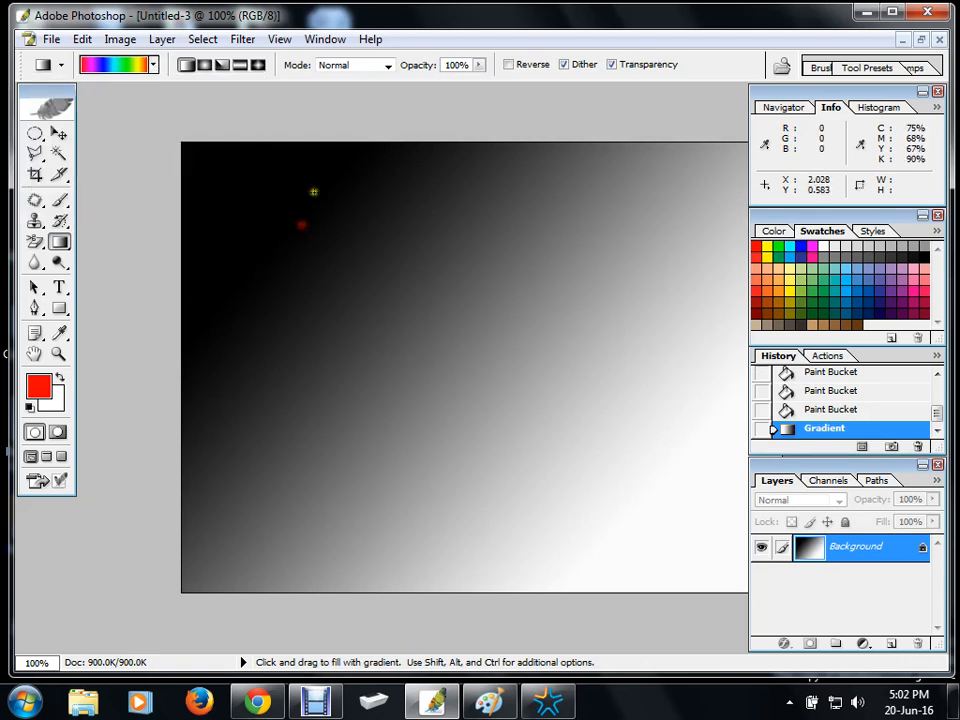
{"action": "left_click_drag", "start_coordinate": [371, 165], "coordinate": [279, 471]}
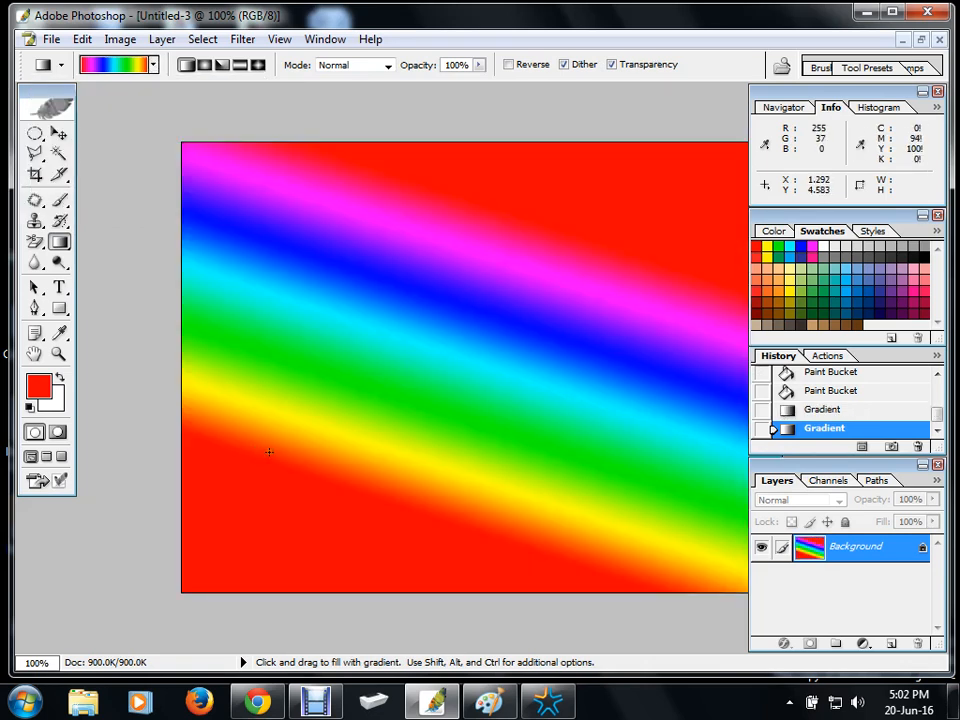
{"action": "left_click_drag", "start_coordinate": [474, 298], "coordinate": [534, 531]}
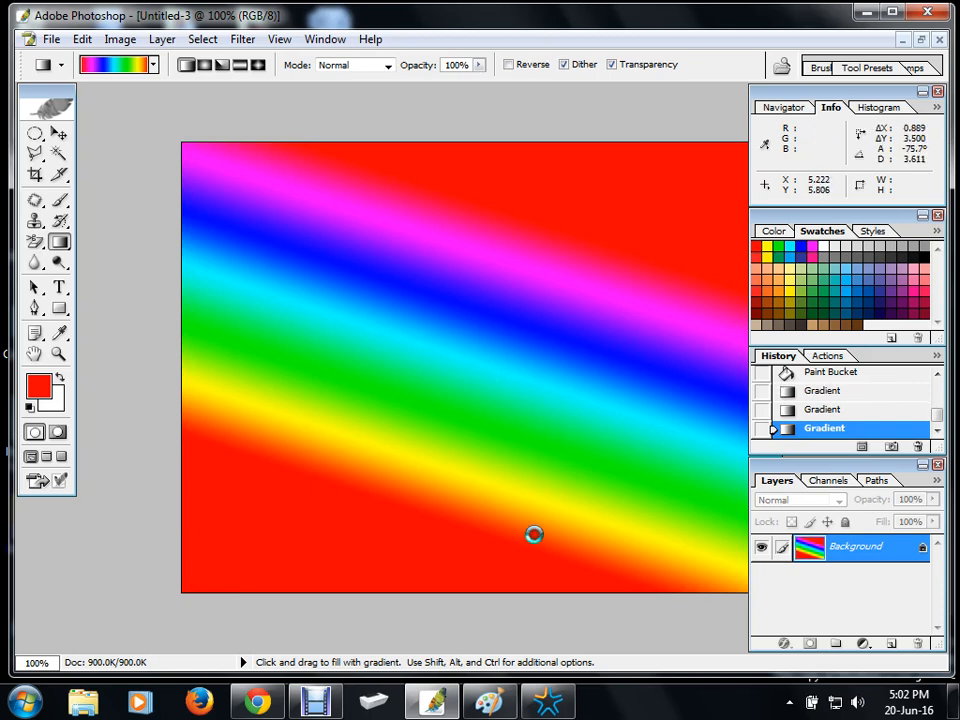
{"action": "left_click_drag", "start_coordinate": [396, 262], "coordinate": [490, 512]}
{"action": "left_click_drag", "start_coordinate": [503, 556], "coordinate": [268, 77]}
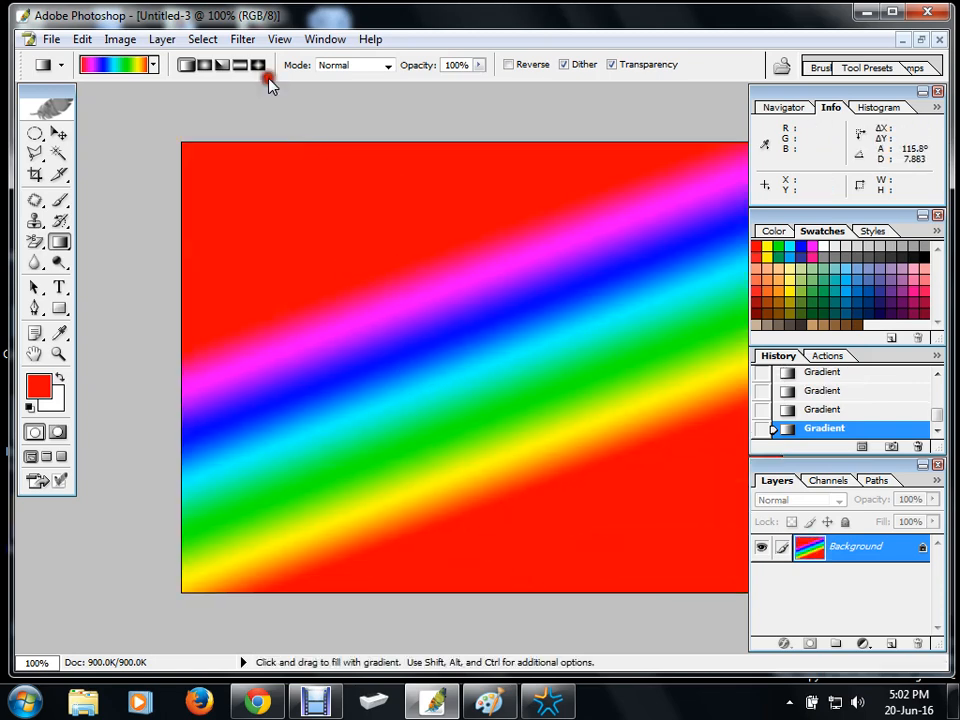
Step: Switch to the radial gradient style and fill the canvas with concentric rainbow circles from several different center points
{"action": "left_click", "coordinate": [205, 65]}
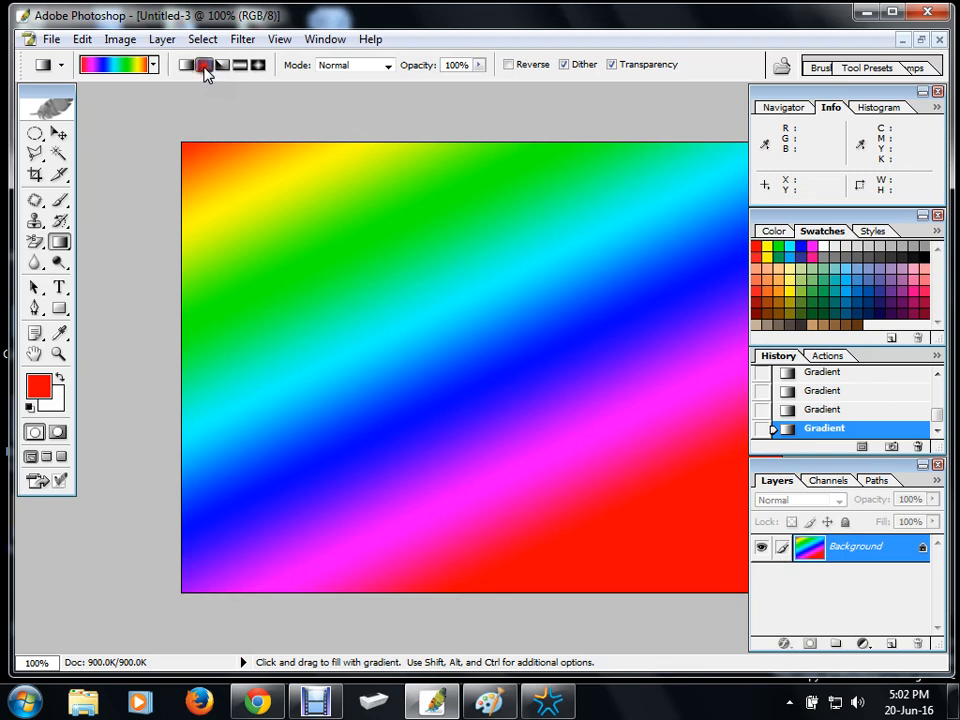
{"action": "left_click_drag", "start_coordinate": [420, 279], "coordinate": [425, 484]}
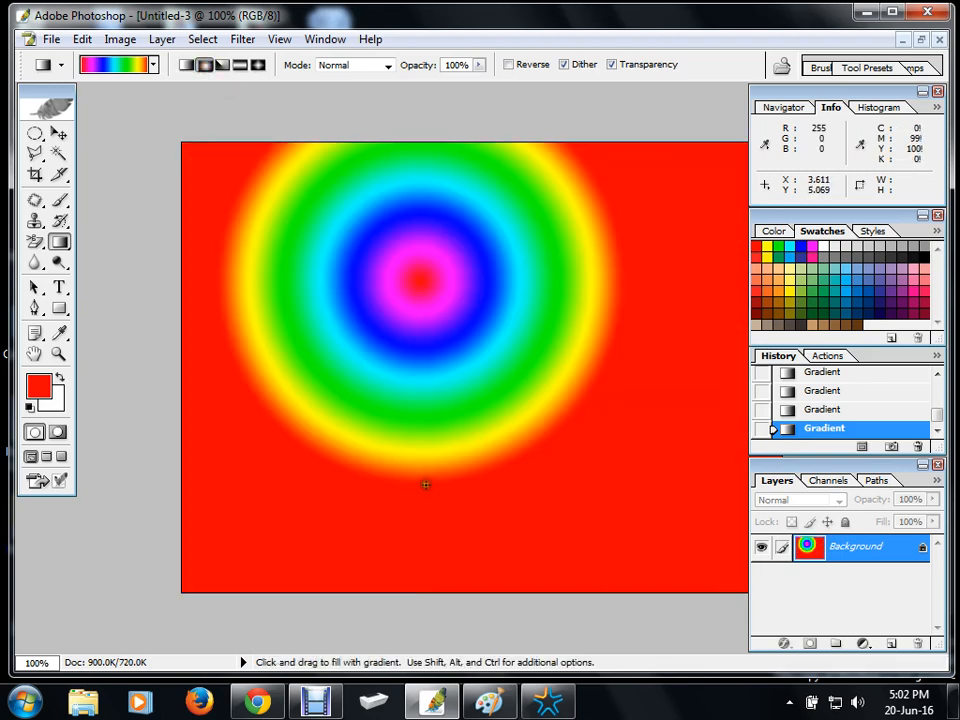
{"action": "left_click_drag", "start_coordinate": [508, 345], "coordinate": [388, 600]}
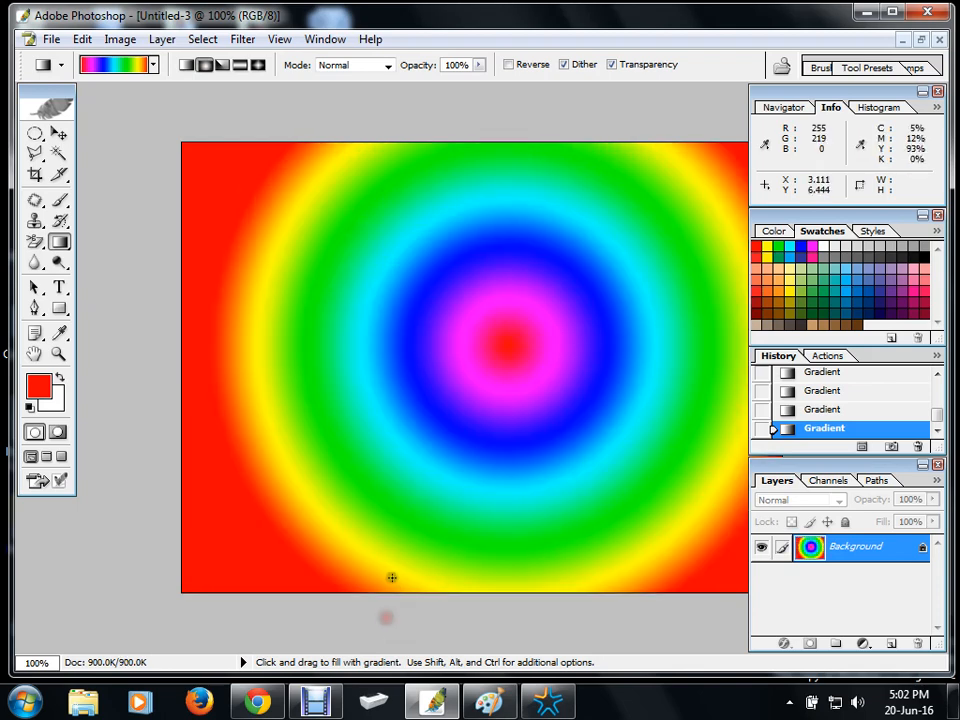
{"action": "left_click_drag", "start_coordinate": [381, 330], "coordinate": [676, 574]}
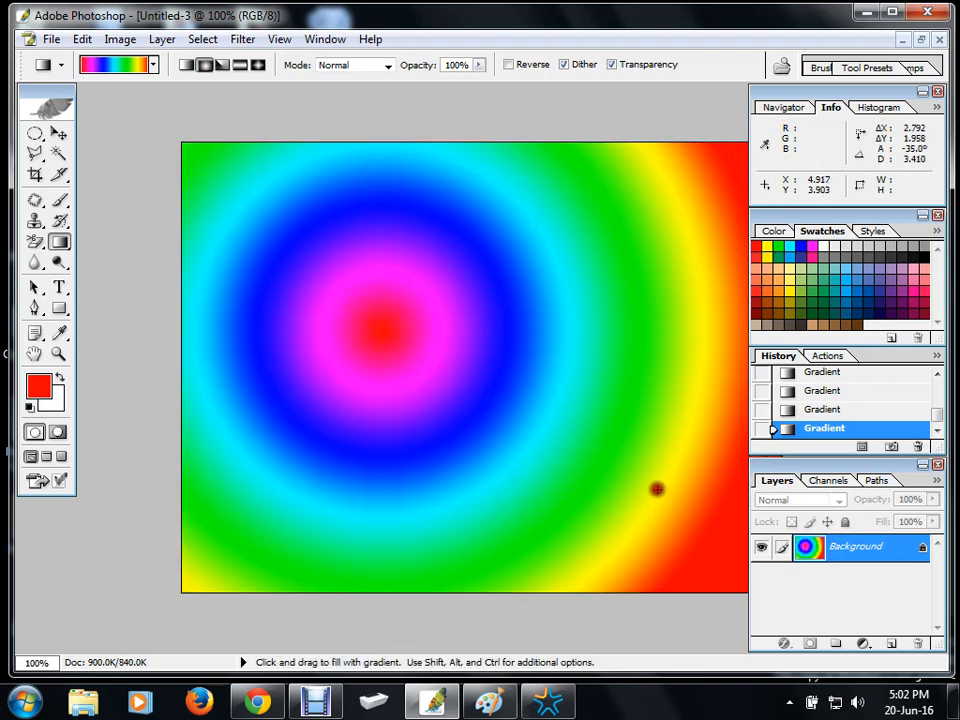
{"action": "left_click_drag", "start_coordinate": [326, 270], "coordinate": [615, 484]}
Step: Fill the canvas with rainbow angle gradients and with a diagonal reflected gradient
{"action": "left_click", "coordinate": [222, 64]}
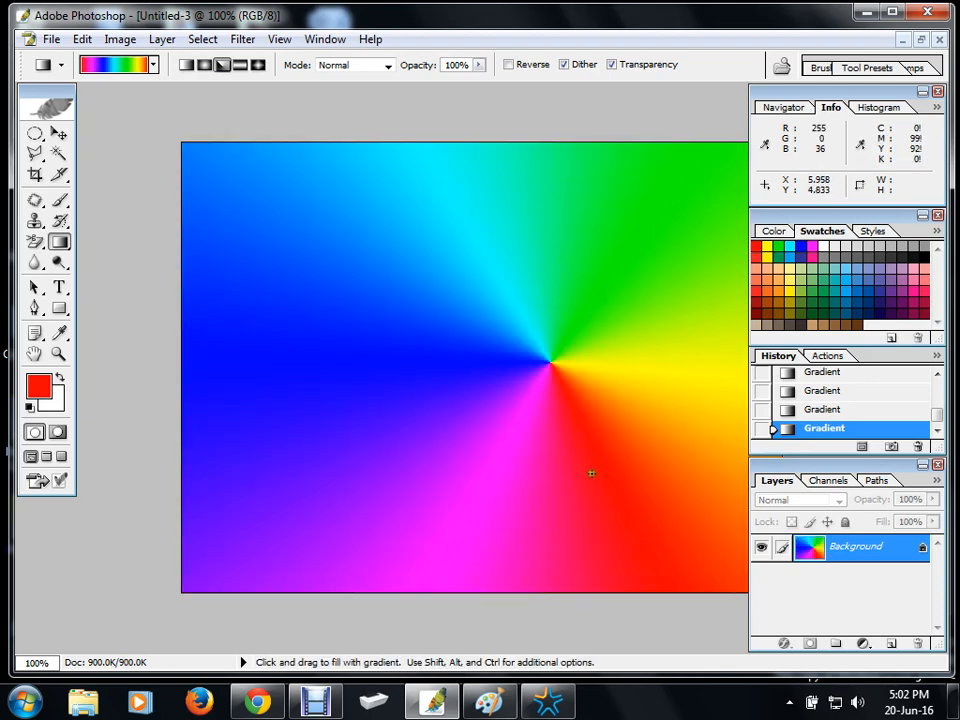
{"action": "left_click_drag", "start_coordinate": [367, 265], "coordinate": [426, 465]}
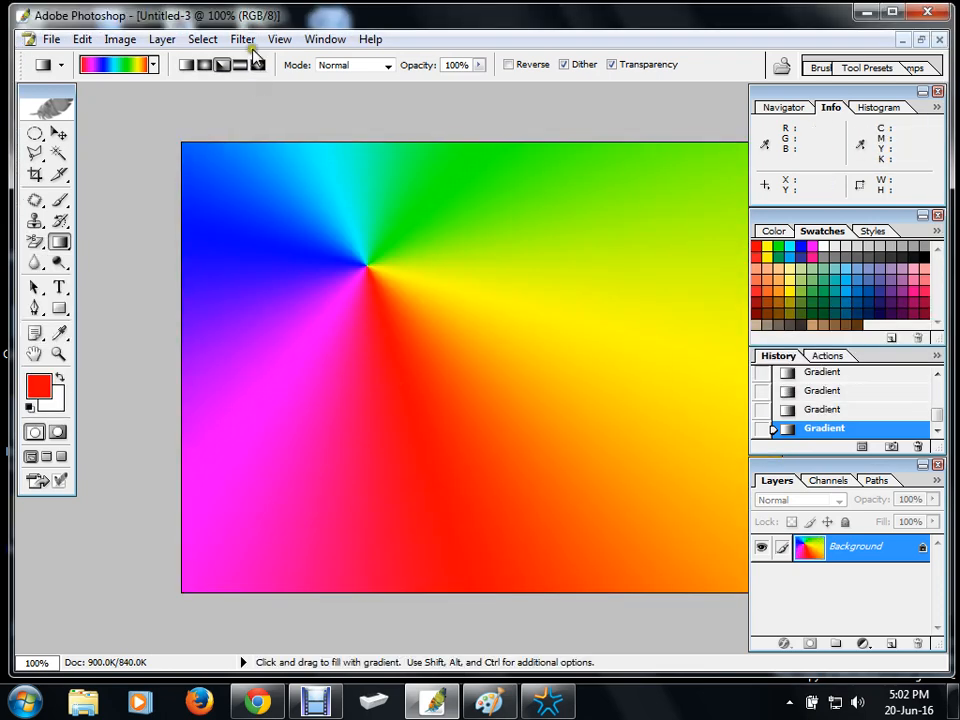
{"action": "left_click", "coordinate": [240, 64]}
{"action": "left_click_drag", "start_coordinate": [534, 343], "coordinate": [574, 500]}
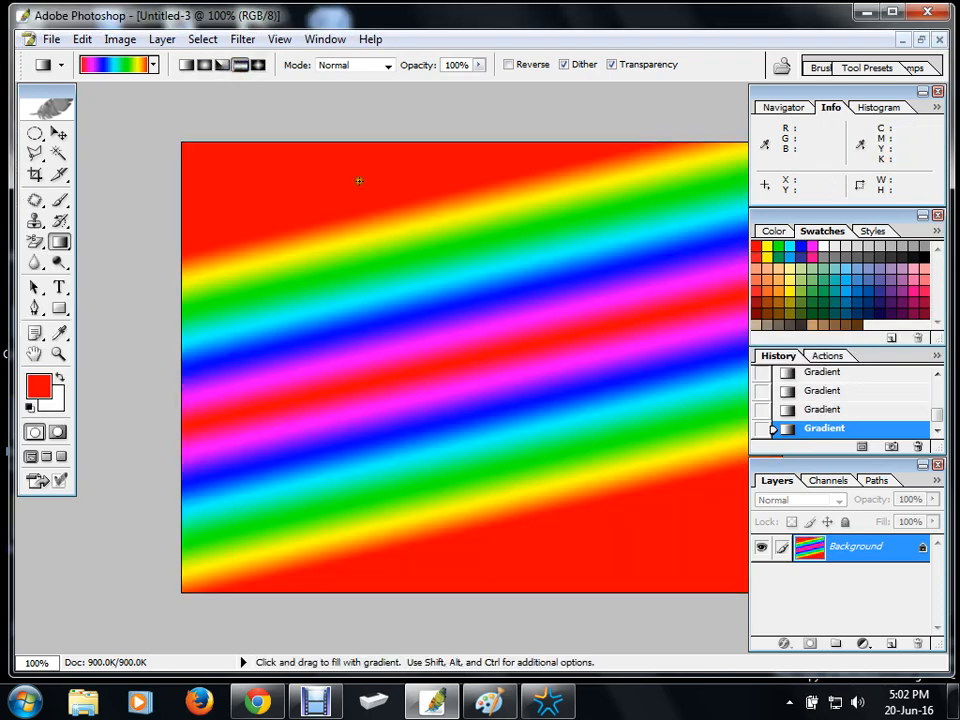
Step: Fill the canvas with rainbow diamond gradients of different sizes, ending with a tilted square pattern in the upper-left area
{"action": "left_click", "coordinate": [258, 64]}
{"action": "left_click_drag", "start_coordinate": [378, 314], "coordinate": [452, 522]}
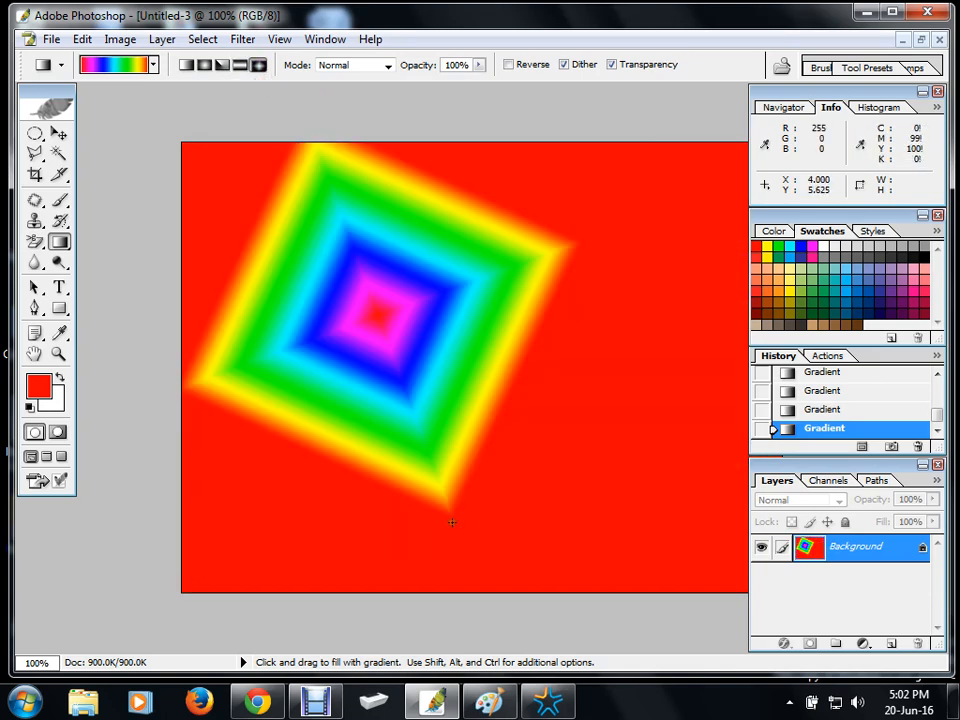
{"action": "left_click_drag", "start_coordinate": [581, 300], "coordinate": [731, 420]}
{"action": "left_click_drag", "start_coordinate": [625, 405], "coordinate": [159, 403]}
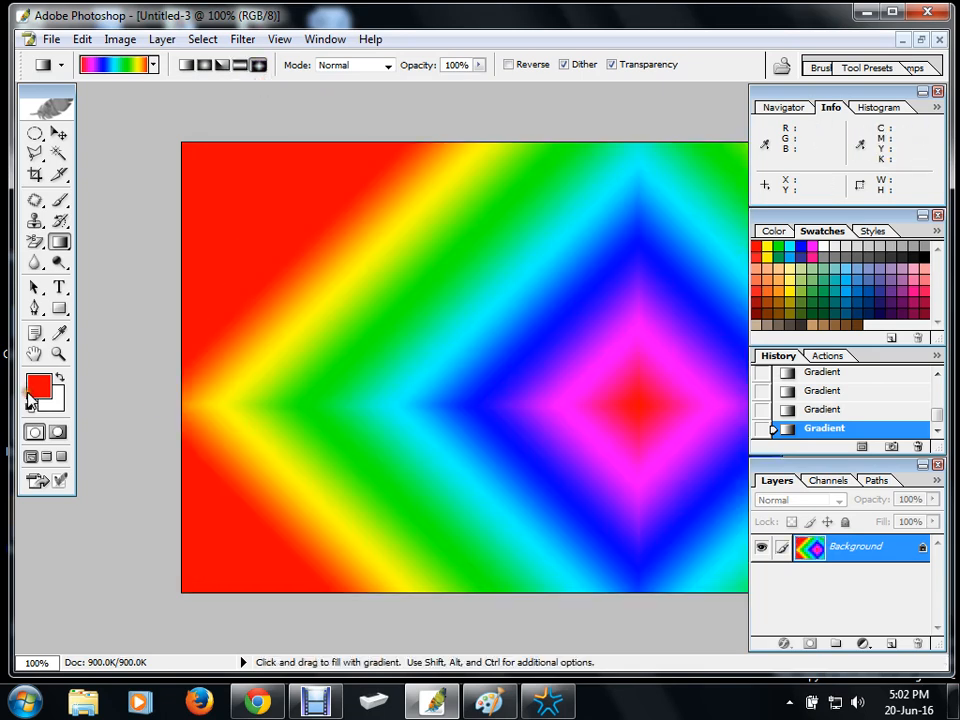
{"action": "left_click_drag", "start_coordinate": [357, 321], "coordinate": [547, 451]}
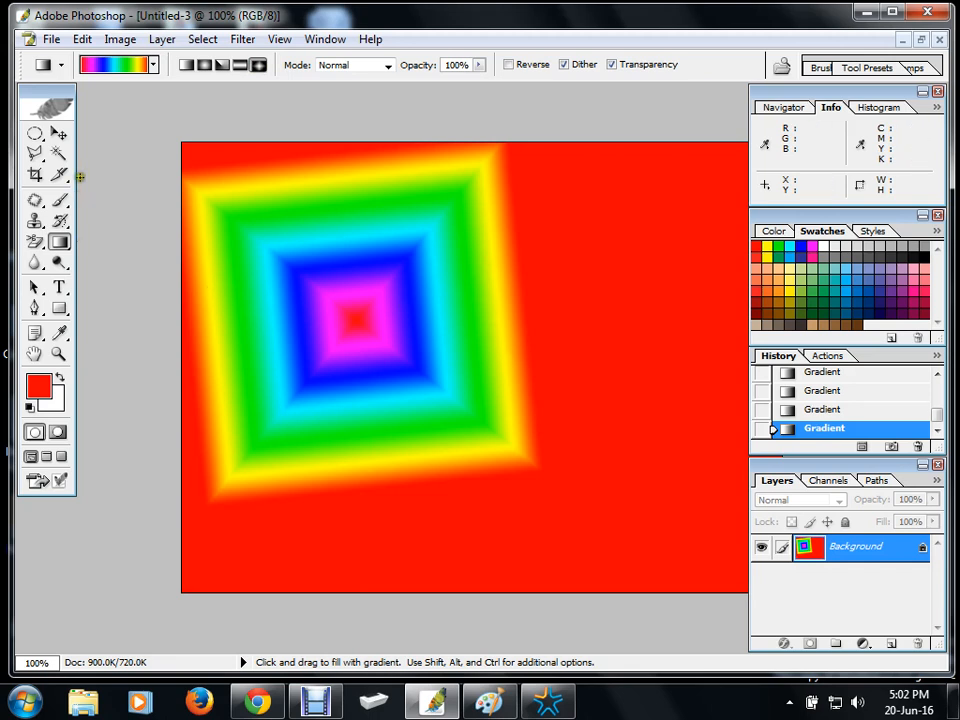
Step: Use the Paint Bucket to fill the cyan and green bands of the diamond gradient with the red foreground color
{"action": "mouse_move", "coordinate": [64, 243]}
{"action": "left_mouse_down"}
{"action": "mouse_move", "coordinate": [130, 270]}
{"action": "mouse_move", "coordinate": [136, 245]}
{"action": "left_mouse_up"}
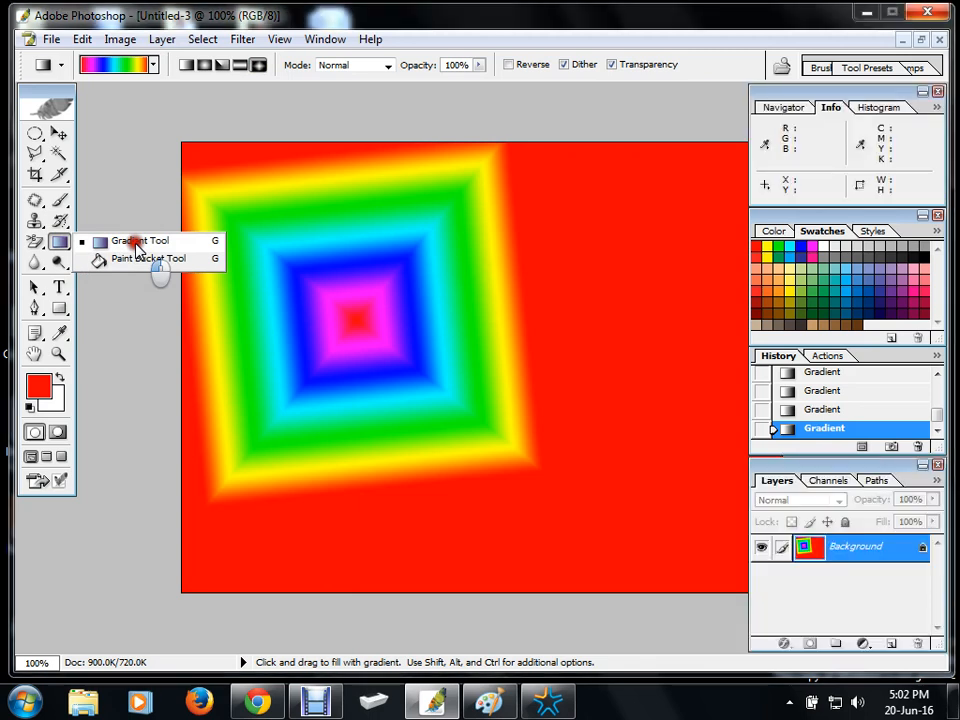
{"action": "left_click_drag", "start_coordinate": [136, 245], "coordinate": [146, 268]}
{"action": "left_click_drag", "start_coordinate": [146, 268], "coordinate": [146, 266]}
{"action": "left_click", "coordinate": [425, 226]}
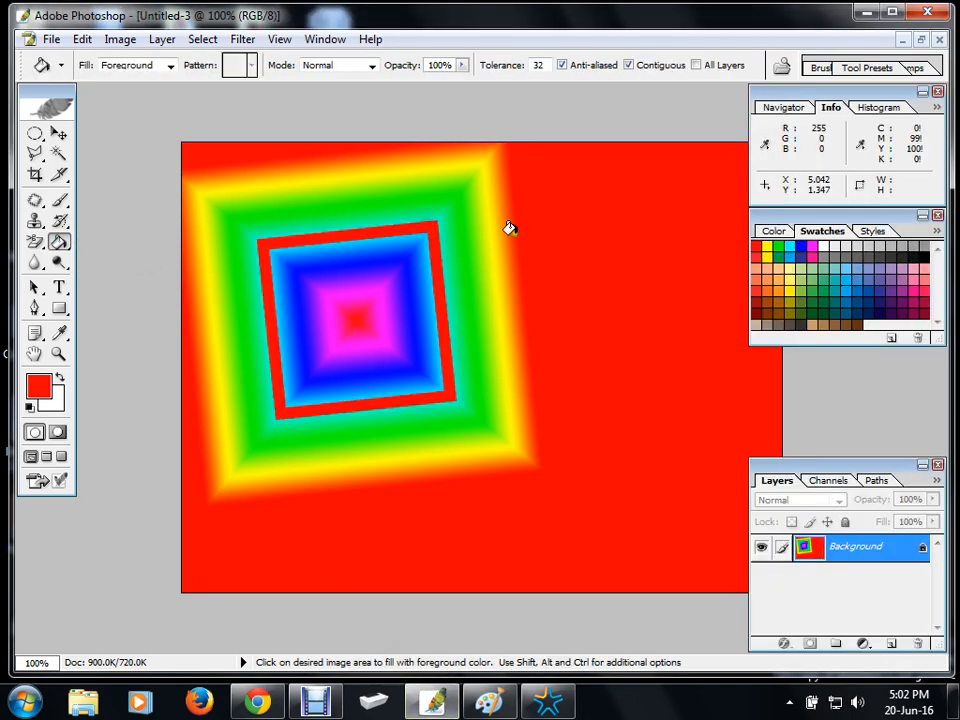
{"action": "left_click", "coordinate": [460, 250]}
{"action": "left_click", "coordinate": [472, 251]}
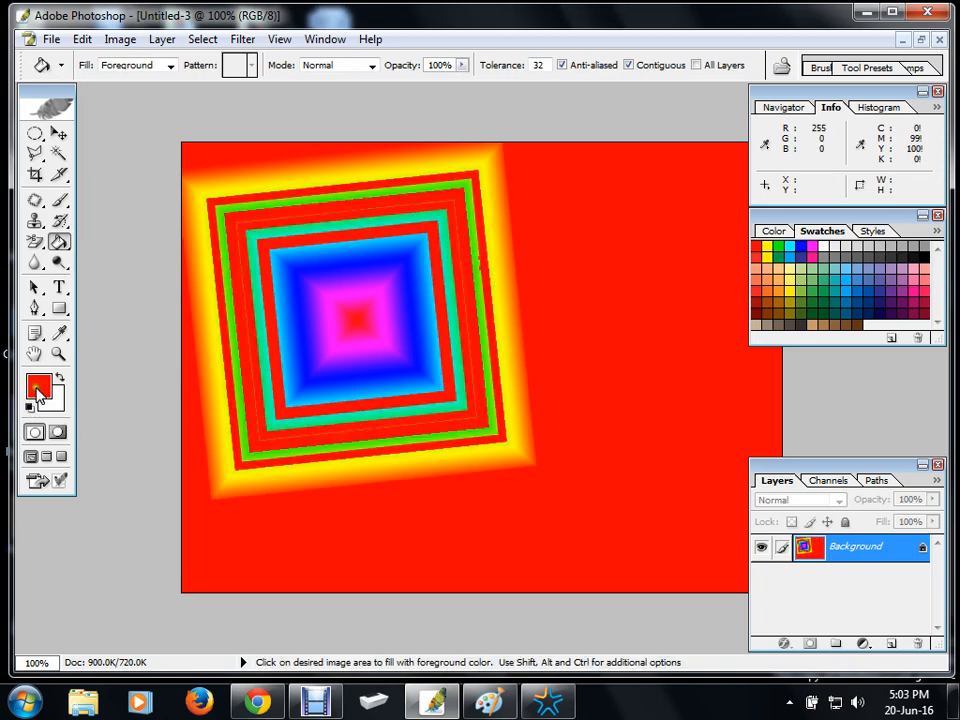
Step: Paint over the diamond pattern with the History Brush to bring back the white canvas, enlarging the brush for wider strokes
{"action": "left_click", "coordinate": [59, 133]}
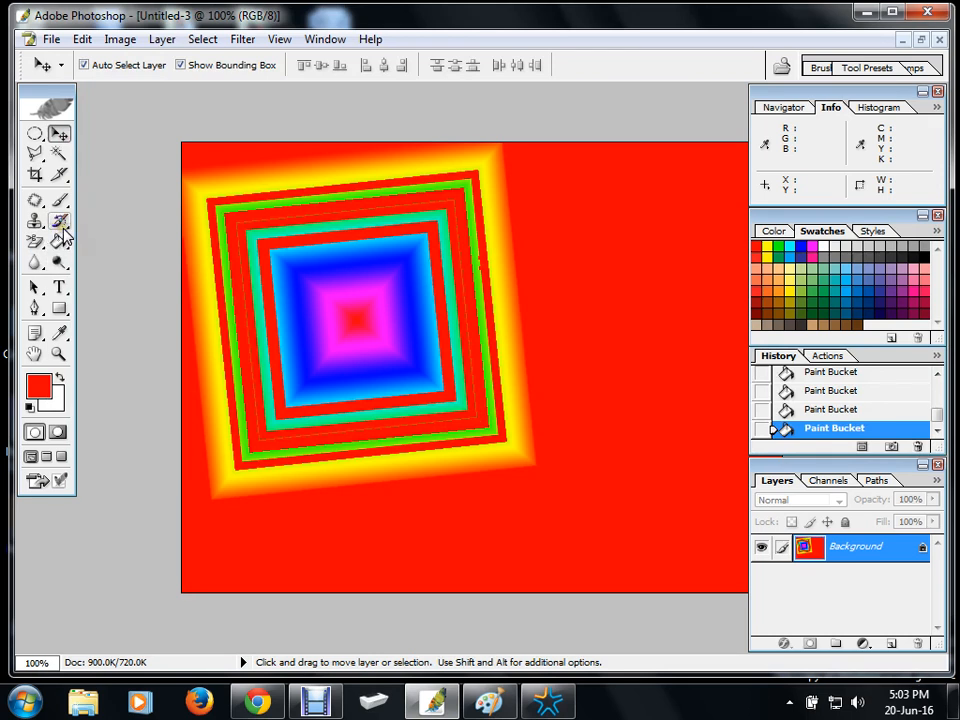
{"action": "left_click", "coordinate": [70, 225]}
{"action": "mouse_move", "coordinate": [272, 195]}
{"action": "left_mouse_down"}
{"action": "mouse_move", "coordinate": [290, 318]}
{"action": "mouse_move", "coordinate": [288, 395]}
{"action": "mouse_move", "coordinate": [272, 221]}
{"action": "mouse_move", "coordinate": [372, 205]}
{"action": "mouse_move", "coordinate": [332, 347]}
{"action": "mouse_move", "coordinate": [363, 285]}
{"action": "mouse_move", "coordinate": [360, 258]}
{"action": "mouse_move", "coordinate": [275, 265]}
{"action": "mouse_move", "coordinate": [279, 240]}
{"action": "mouse_move", "coordinate": [476, 195]}
{"action": "mouse_move", "coordinate": [311, 227]}
{"action": "left_mouse_up"}
{"action": "right_click", "coordinate": [242, 221]}
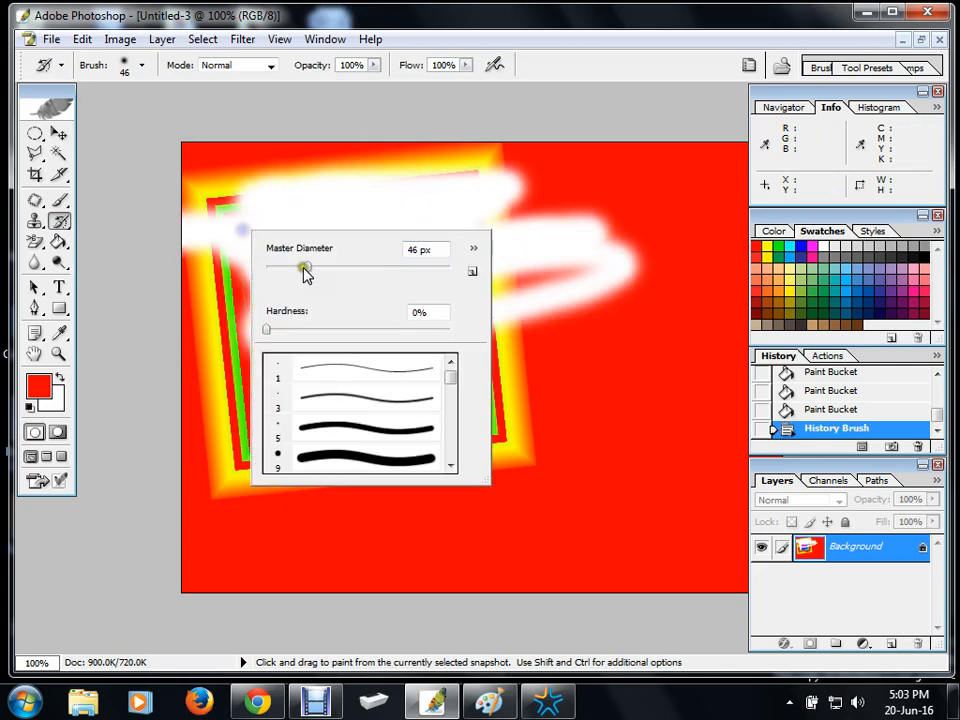
{"action": "left_click_drag", "start_coordinate": [302, 272], "coordinate": [457, 272]}
{"action": "mouse_move", "coordinate": [194, 192]}
{"action": "left_mouse_down"}
{"action": "mouse_move", "coordinate": [345, 171]}
{"action": "mouse_move", "coordinate": [484, 324]}
{"action": "mouse_move", "coordinate": [463, 331]}
{"action": "left_mouse_up"}
Step: Set the History Brush diameter to 19 px and brush over the man's face and cheek in 7-79.jpg to restore the original skin
{"action": "left_click", "coordinate": [315, 701]}
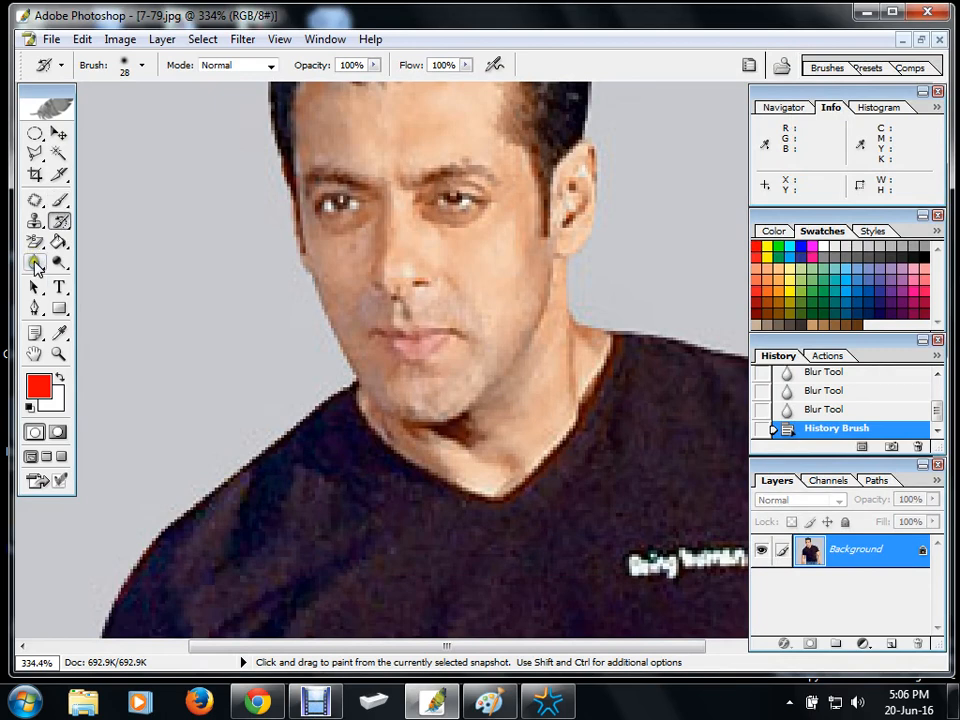
{"action": "right_click", "coordinate": [378, 258]}
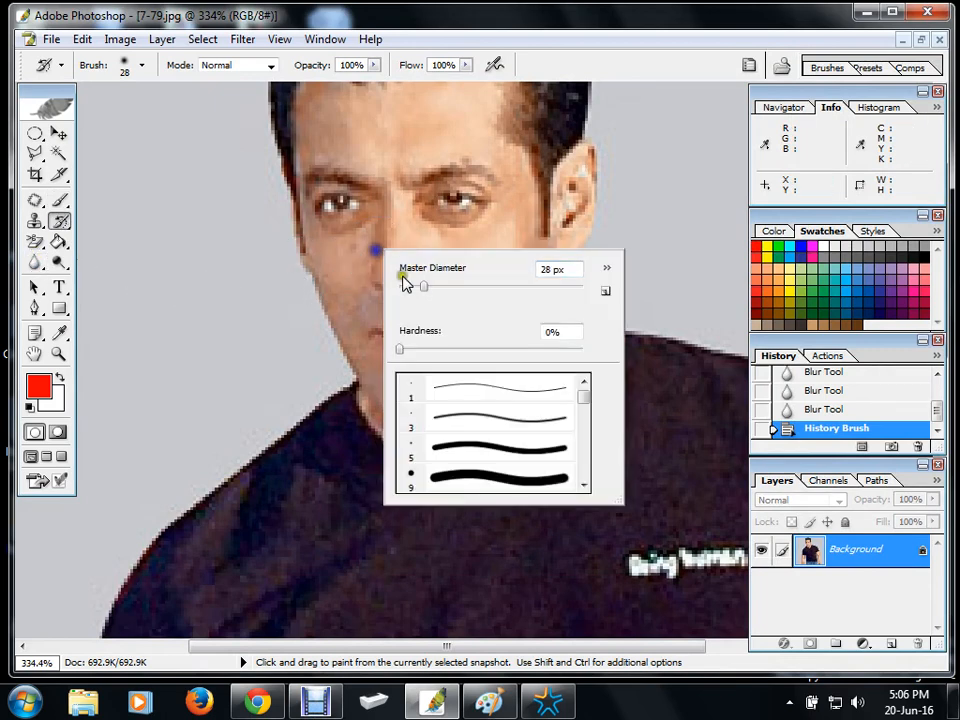
{"action": "left_click_drag", "start_coordinate": [422, 286], "coordinate": [416, 286]}
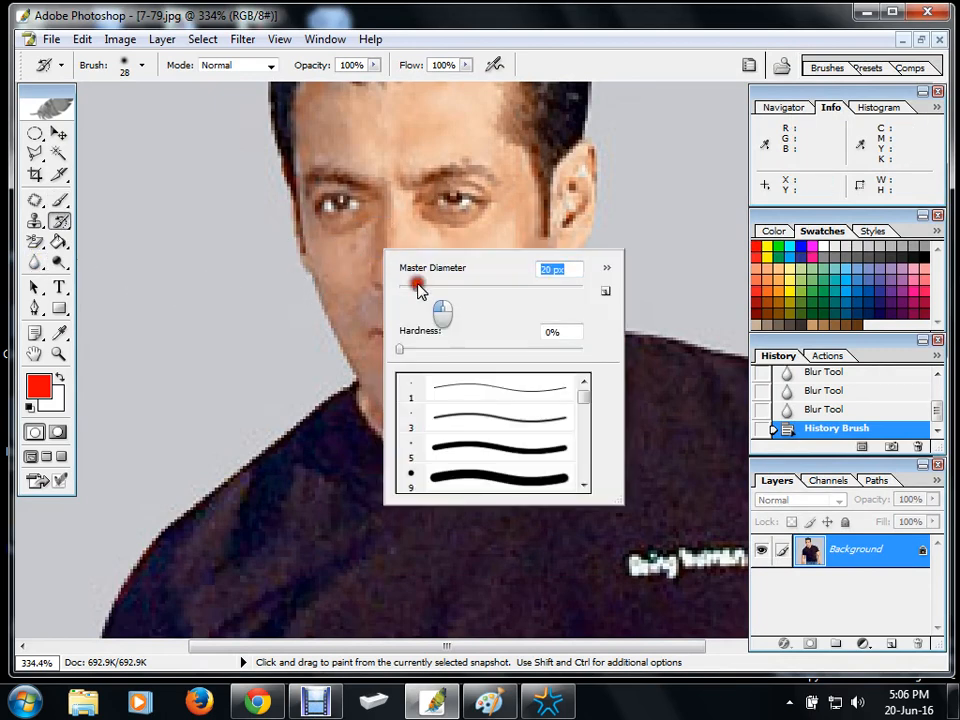
{"action": "left_click", "coordinate": [411, 143]}
{"action": "scroll", "coordinate": [463, 209], "scroll_direction": "down", "scroll_amount": 2}
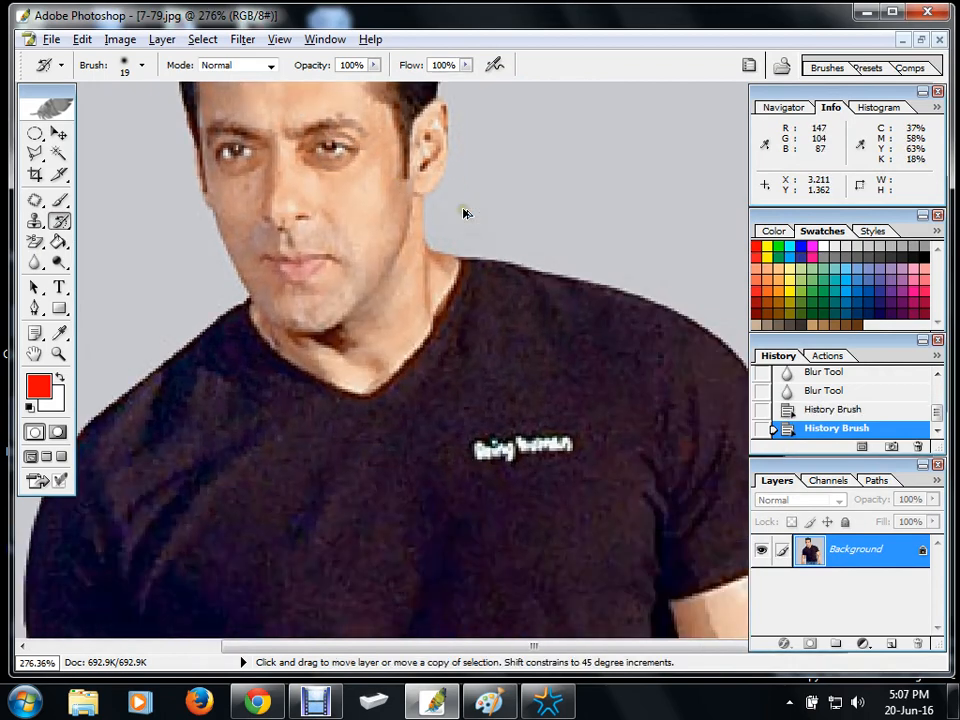
{"action": "scroll", "coordinate": [463, 211], "scroll_direction": "up", "scroll_amount": 7}
{"action": "left_click_drag", "start_coordinate": [734, 190], "coordinate": [484, 253]}
{"action": "left_click_drag", "start_coordinate": [678, 315], "coordinate": [380, 183]}
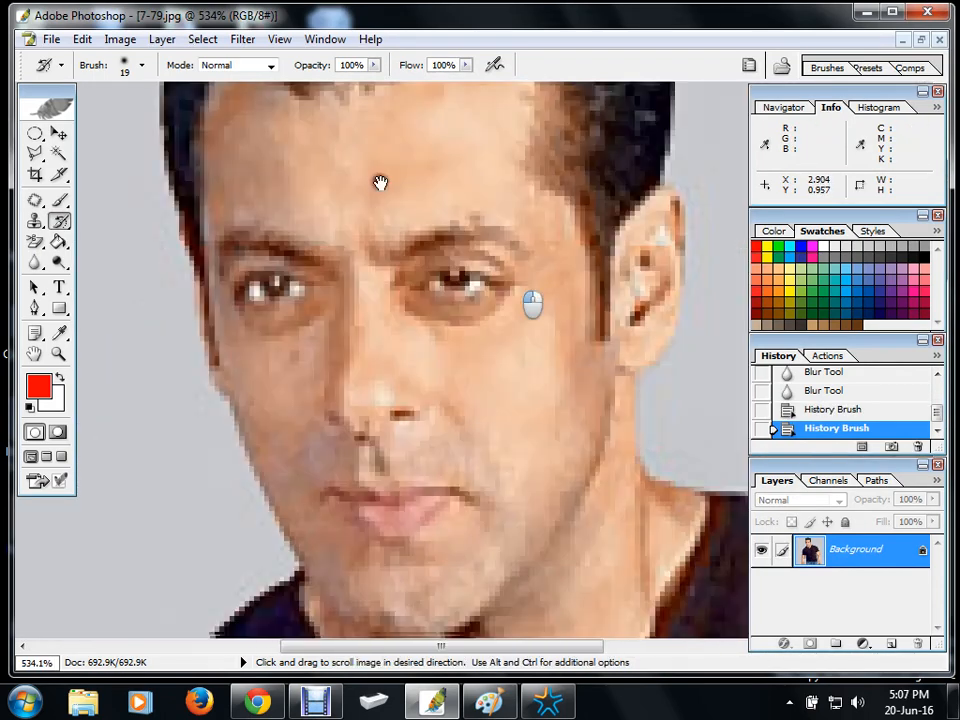
{"action": "left_click_drag", "start_coordinate": [468, 431], "coordinate": [451, 295]}
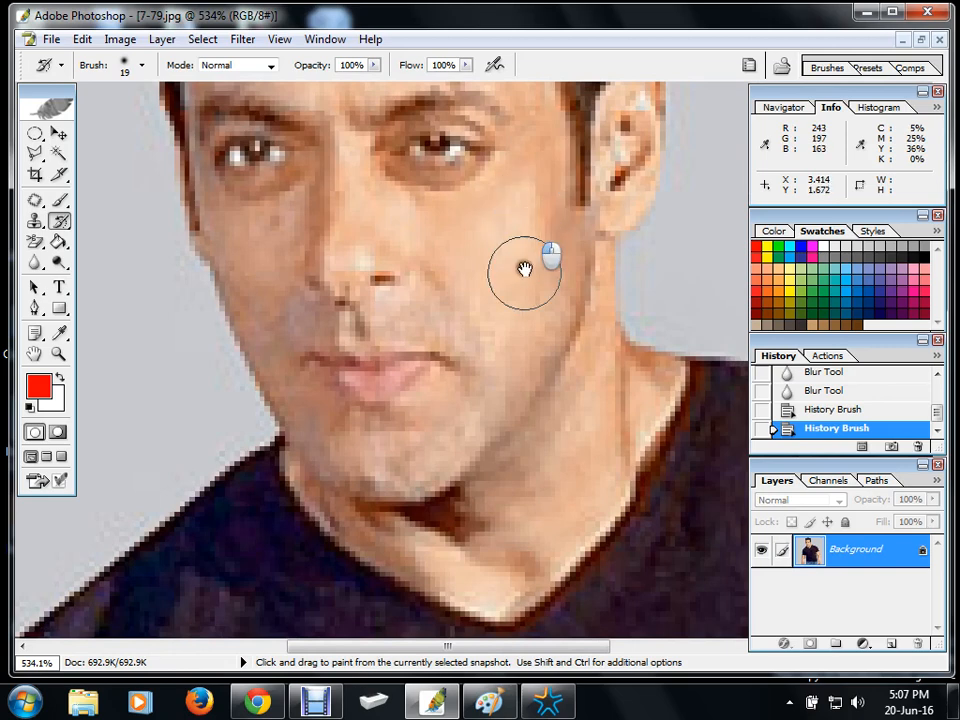
{"action": "left_click_drag", "start_coordinate": [525, 270], "coordinate": [487, 327]}
{"action": "left_click_drag", "start_coordinate": [474, 270], "coordinate": [467, 360]}
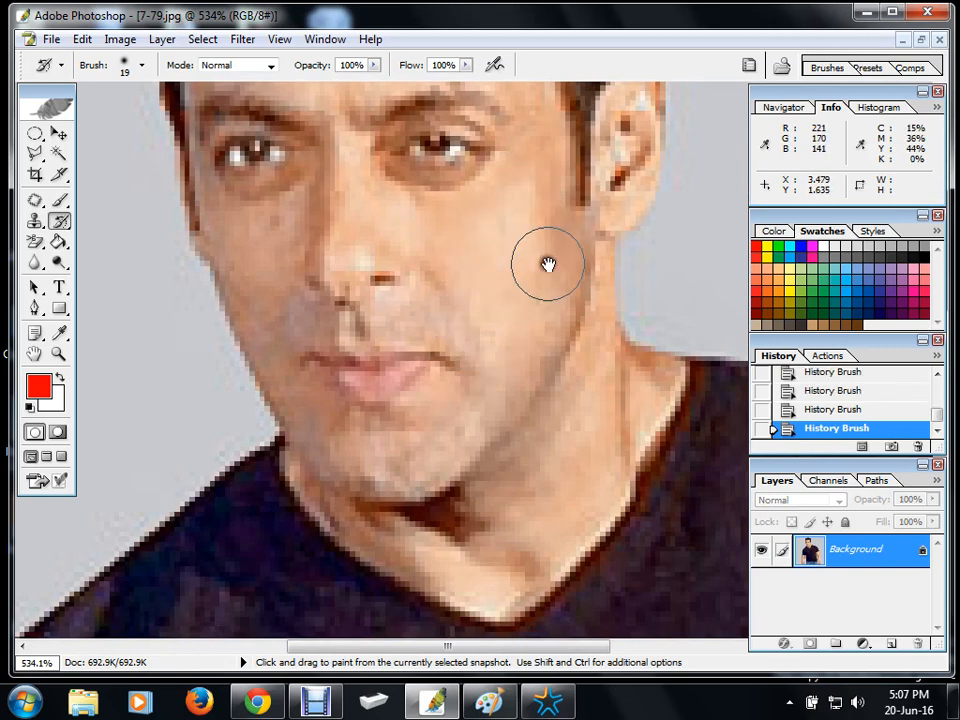
Step: Restore the original skin detail on the man's forehead and around his eye with the History Brush
{"action": "mouse_move", "coordinate": [548, 283]}
{"action": "left_mouse_down"}
{"action": "mouse_move", "coordinate": [469, 378]}
{"action": "mouse_move", "coordinate": [489, 335]}
{"action": "mouse_move", "coordinate": [437, 438]}
{"action": "mouse_move", "coordinate": [364, 444]}
{"action": "mouse_move", "coordinate": [334, 439]}
{"action": "mouse_move", "coordinate": [287, 395]}
{"action": "mouse_move", "coordinate": [269, 258]}
{"action": "mouse_move", "coordinate": [255, 248]}
{"action": "mouse_move", "coordinate": [271, 324]}
{"action": "mouse_move", "coordinate": [271, 266]}
{"action": "mouse_move", "coordinate": [393, 190]}
{"action": "mouse_move", "coordinate": [422, 429]}
{"action": "left_mouse_up"}
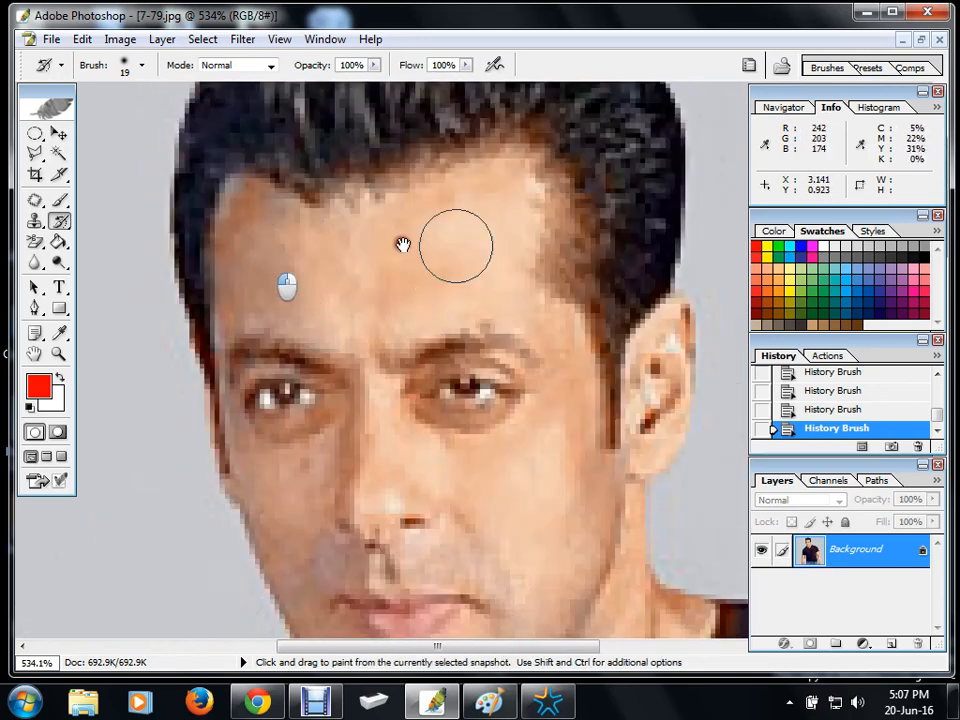
{"action": "mouse_move", "coordinate": [456, 246]}
{"action": "left_mouse_down"}
{"action": "mouse_move", "coordinate": [526, 200]}
{"action": "mouse_move", "coordinate": [580, 319]}
{"action": "mouse_move", "coordinate": [565, 263]}
{"action": "mouse_move", "coordinate": [590, 397]}
{"action": "mouse_move", "coordinate": [549, 360]}
{"action": "left_mouse_up"}
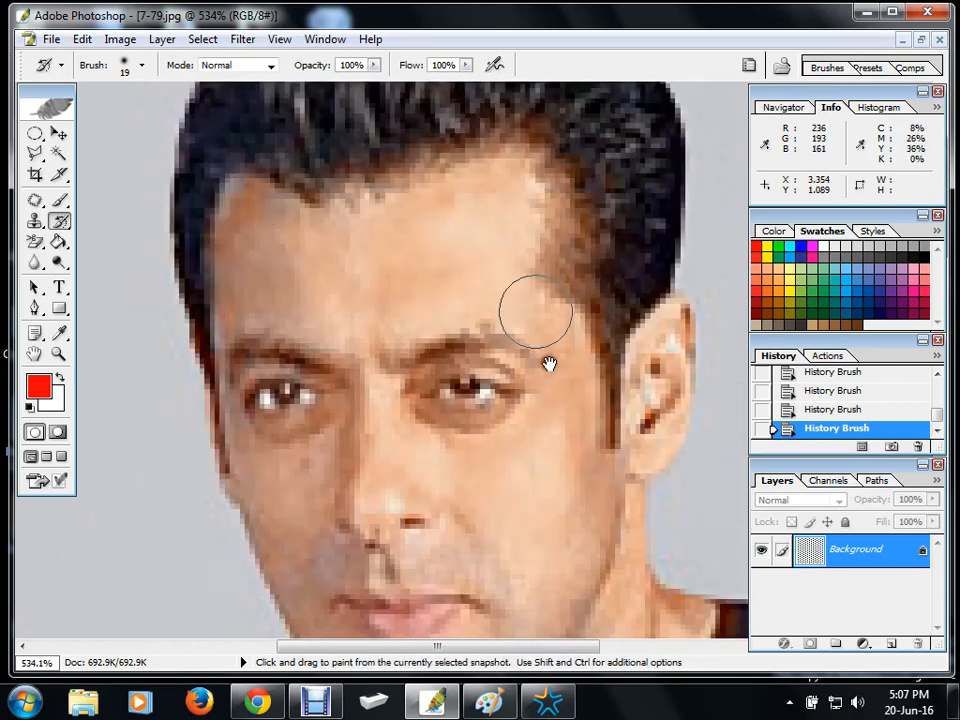
{"action": "mouse_move", "coordinate": [318, 288]}
{"action": "left_mouse_down"}
{"action": "mouse_move", "coordinate": [234, 274]}
{"action": "mouse_move", "coordinate": [236, 340]}
{"action": "mouse_move", "coordinate": [392, 236]}
{"action": "mouse_move", "coordinate": [418, 234]}
{"action": "mouse_move", "coordinate": [396, 272]}
{"action": "left_mouse_up"}
{"action": "mouse_move", "coordinate": [461, 298]}
{"action": "left_mouse_down"}
{"action": "mouse_move", "coordinate": [544, 359]}
{"action": "mouse_move", "coordinate": [526, 435]}
{"action": "left_mouse_up"}
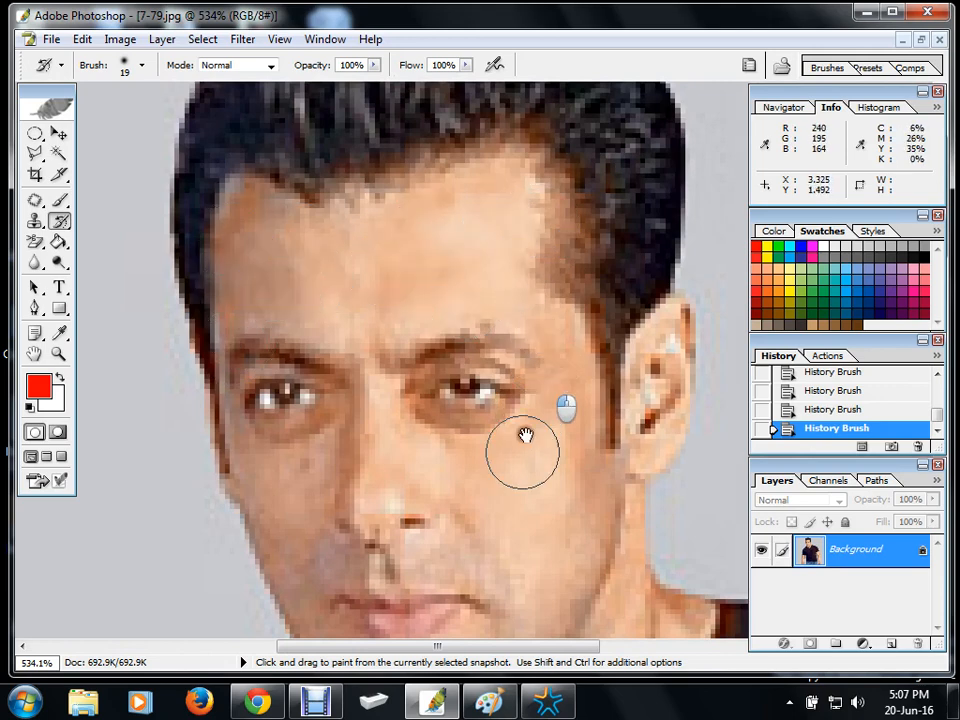
{"action": "scroll", "coordinate": [504, 438], "scroll_direction": "down", "scroll_amount": 3}
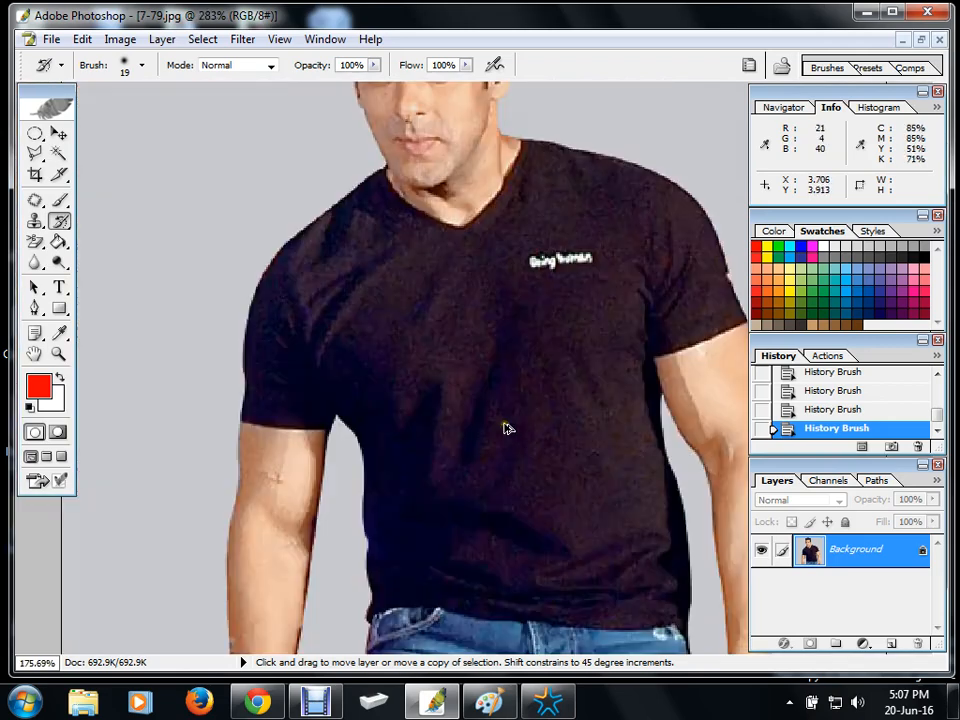
{"action": "scroll", "coordinate": [504, 428], "scroll_direction": "down", "scroll_amount": 3}
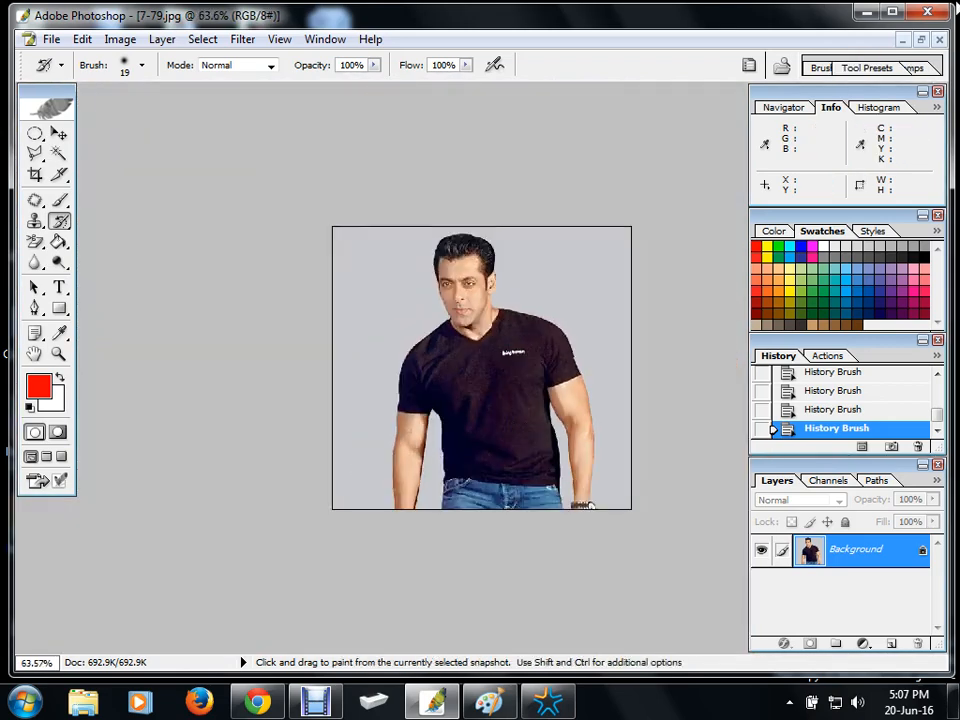
Step: Open images-flowers-14 from New folder (6) on the Desktop and maximize its document window
{"action": "left_click", "coordinate": [920, 39]}
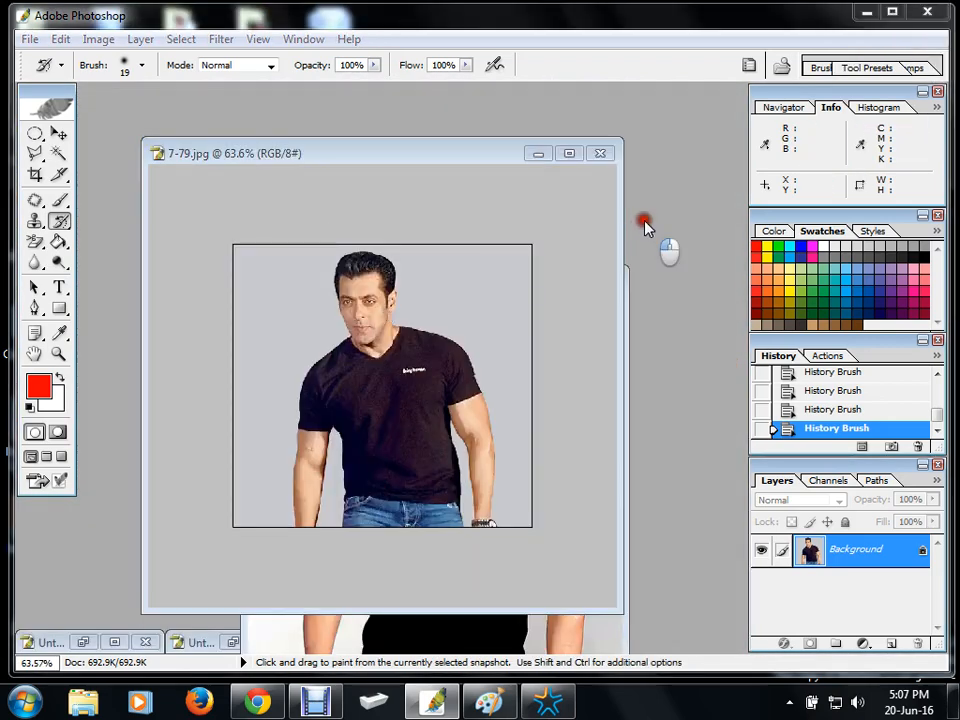
{"action": "key", "text": "ctrl+o"}
{"action": "left_click_drag", "start_coordinate": [686, 122], "coordinate": [676, 308]}
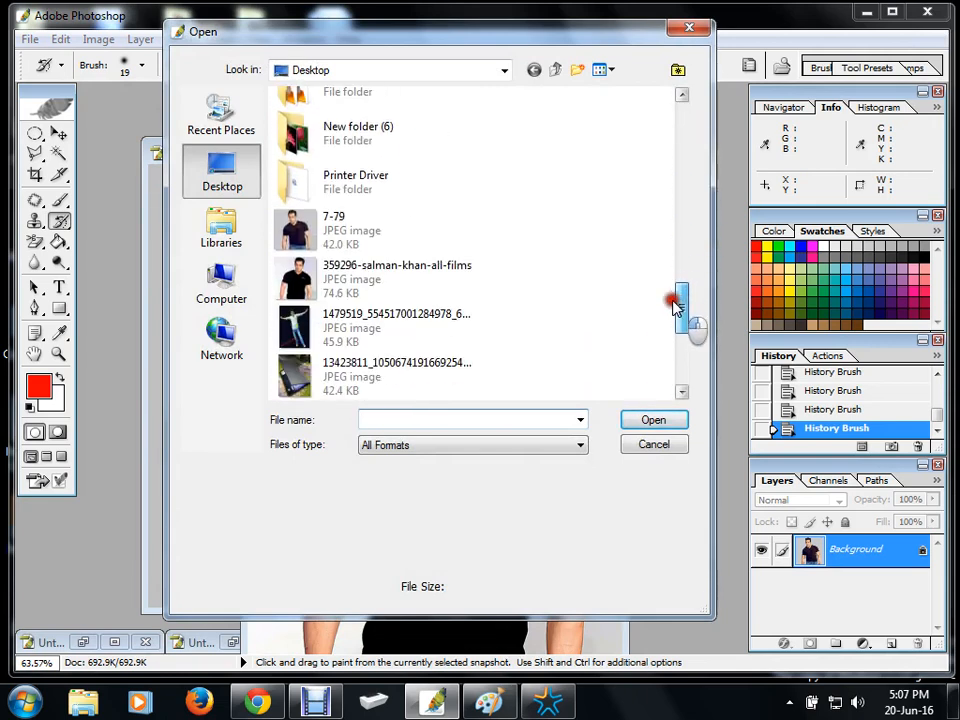
{"action": "double_click", "coordinate": [339, 135]}
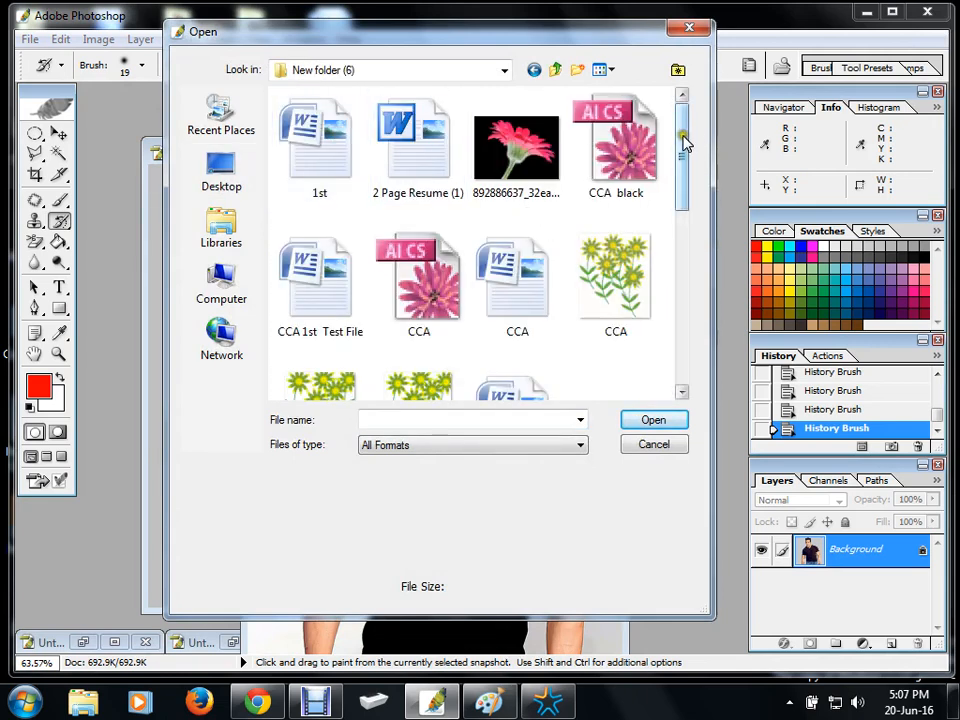
{"action": "left_click_drag", "start_coordinate": [681, 135], "coordinate": [476, 285]}
{"action": "left_click", "coordinate": [345, 258]}
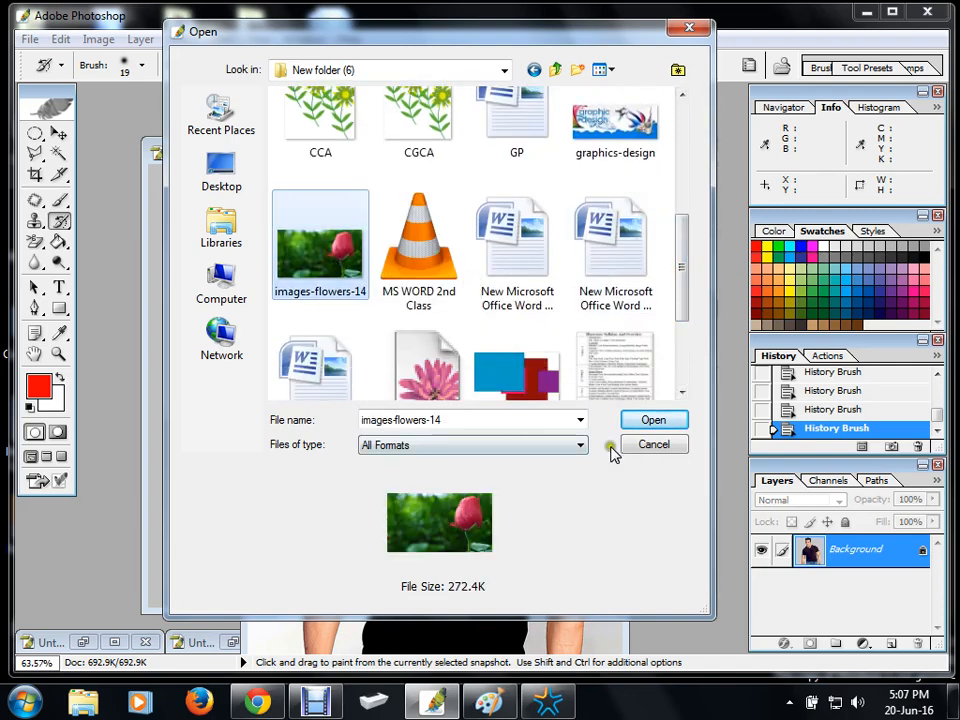
{"action": "left_click", "coordinate": [653, 420]}
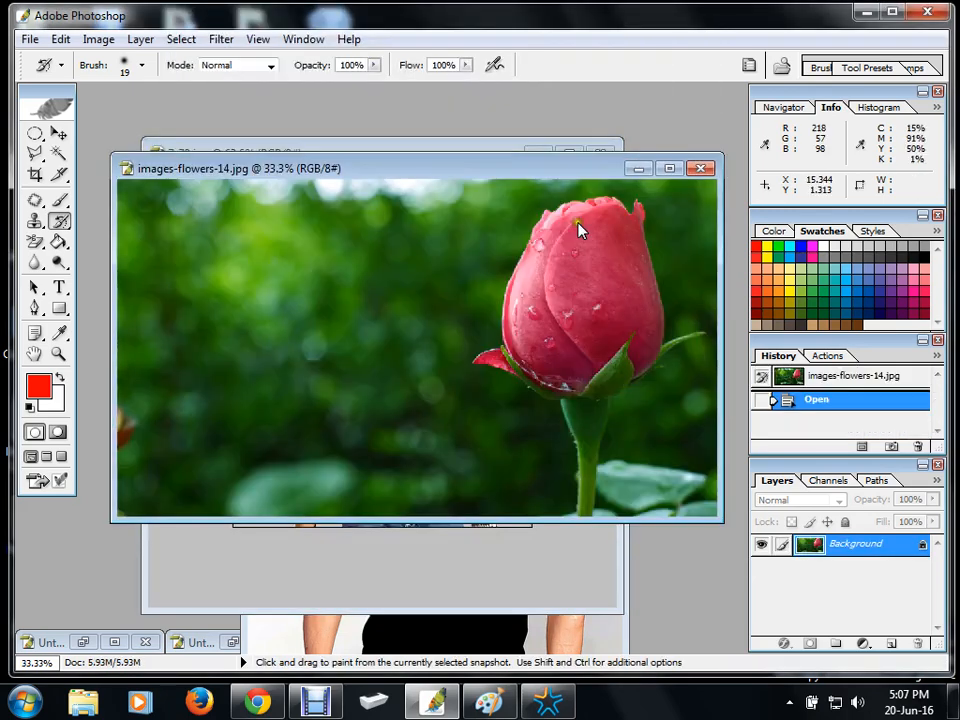
{"action": "left_click", "coordinate": [670, 168]}
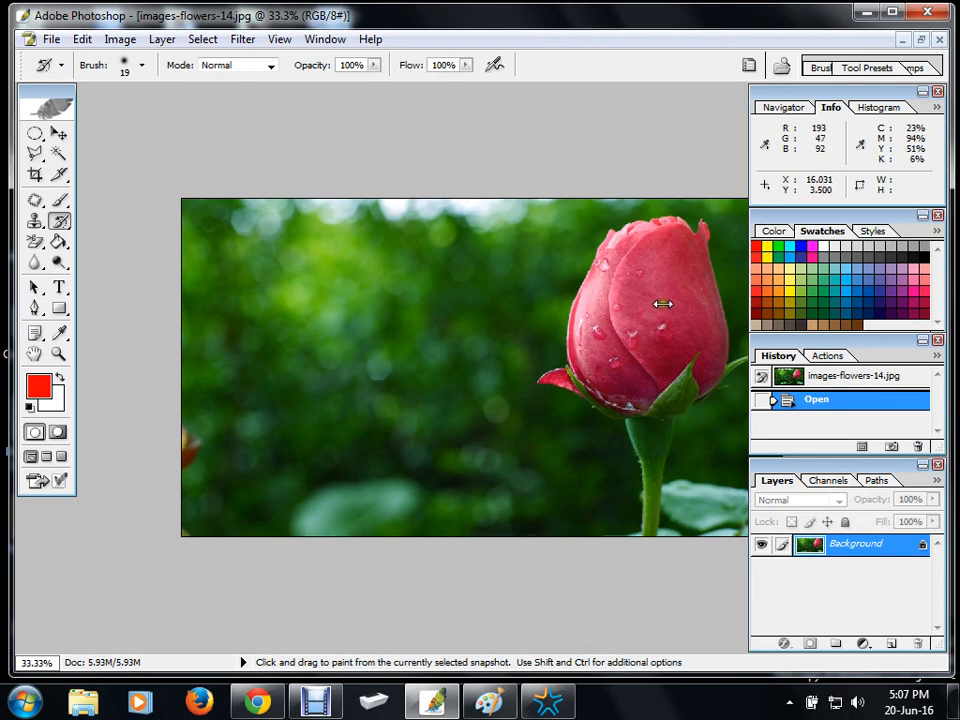
Step: Blur the small red petal and green sepal beside the base of the rosebud using the Blur tool with a 71 px brush
{"action": "scroll", "coordinate": [663, 299], "scroll_direction": "up", "scroll_amount": 7}
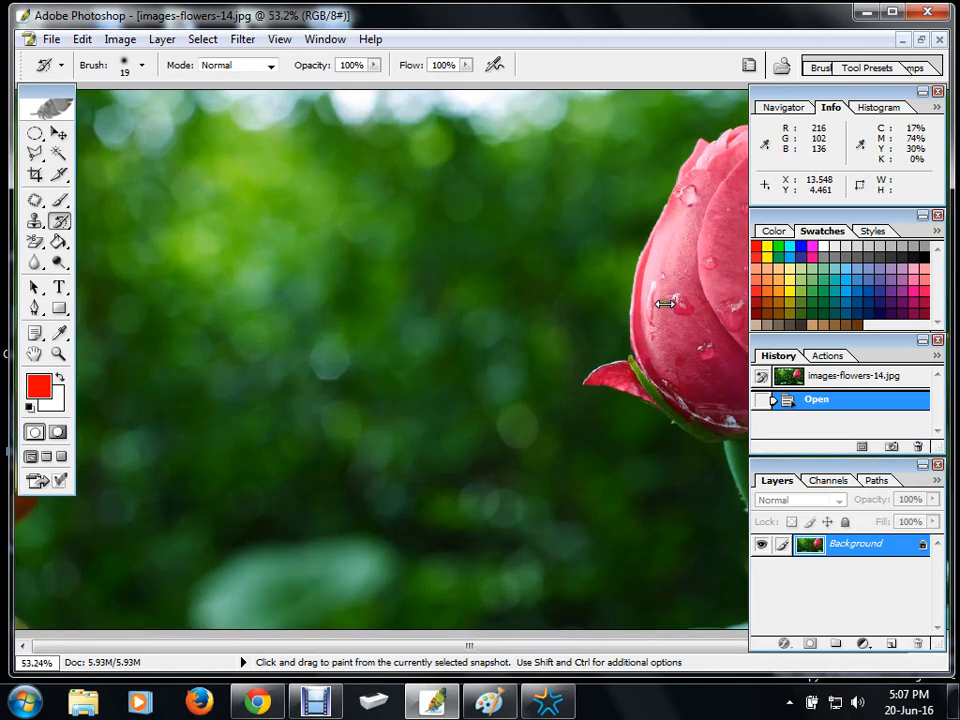
{"action": "left_click_drag", "start_coordinate": [645, 298], "coordinate": [245, 315]}
{"action": "left_click_drag", "start_coordinate": [540, 412], "coordinate": [540, 294]}
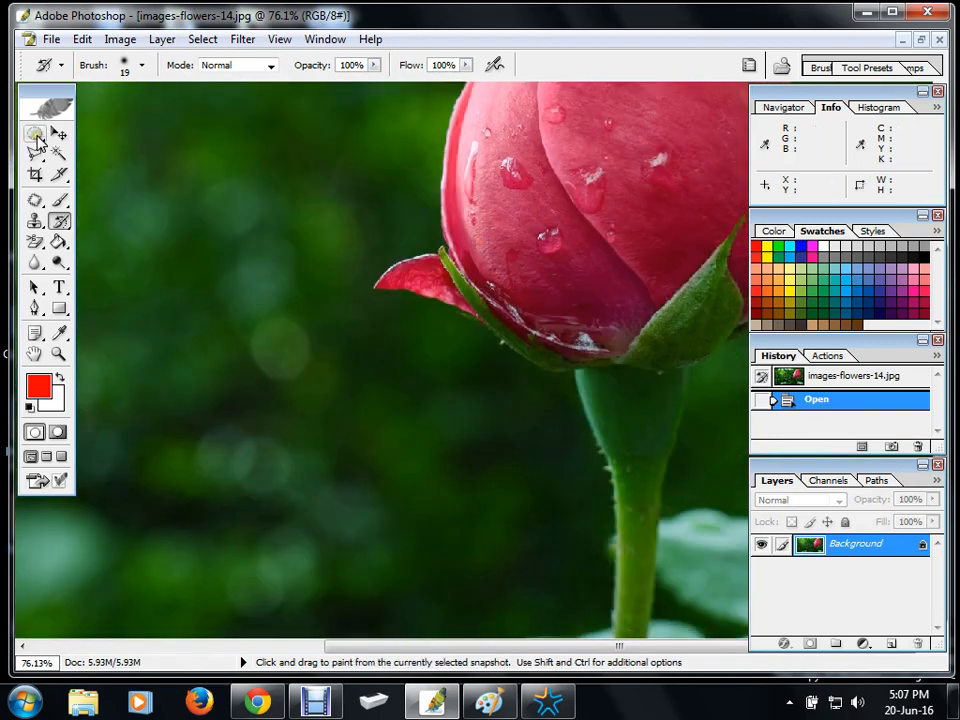
{"action": "left_click", "coordinate": [35, 262]}
{"action": "right_click", "coordinate": [409, 298]}
{"action": "left_click_drag", "start_coordinate": [424, 322], "coordinate": [473, 320]}
{"action": "left_click", "coordinate": [420, 284]}
{"action": "mouse_move", "coordinate": [420, 290]}
{"action": "left_mouse_down"}
{"action": "mouse_move", "coordinate": [482, 323]}
{"action": "mouse_move", "coordinate": [404, 272]}
{"action": "mouse_move", "coordinate": [466, 297]}
{"action": "left_mouse_up"}
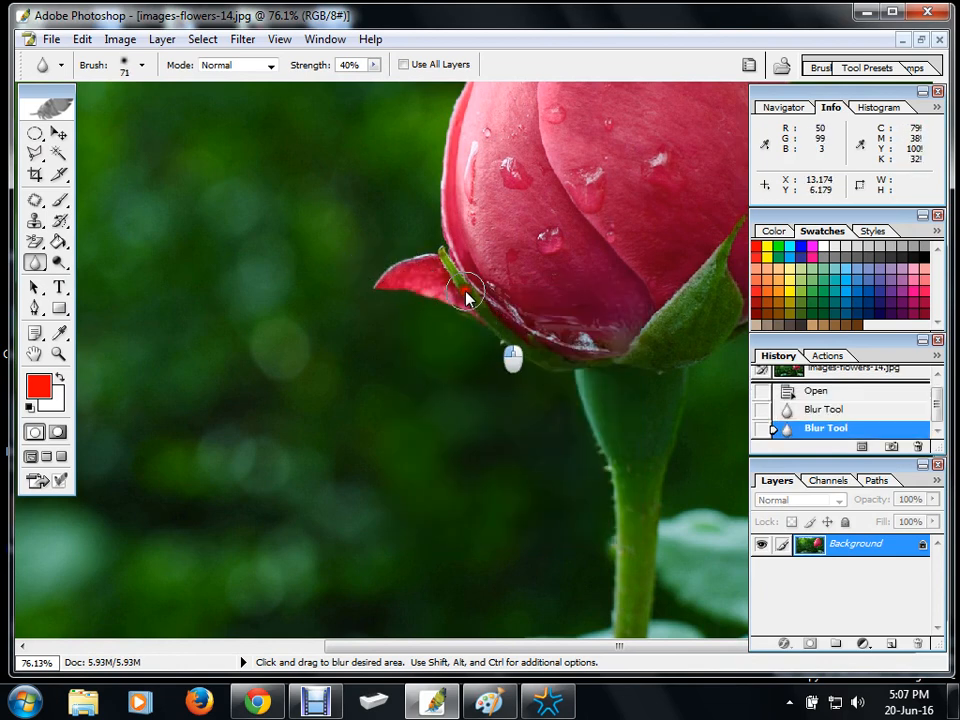
Step: Raise the Blur tool strength to 100% and blur the edges of the small side petal again
{"action": "left_click", "coordinate": [372, 65]}
{"action": "left_click_drag", "start_coordinate": [373, 85], "coordinate": [433, 85]}
{"action": "mouse_move", "coordinate": [447, 268]}
{"action": "left_mouse_down"}
{"action": "mouse_move", "coordinate": [469, 327]}
{"action": "mouse_move", "coordinate": [432, 269]}
{"action": "mouse_move", "coordinate": [455, 277]}
{"action": "mouse_move", "coordinate": [475, 318]}
{"action": "mouse_move", "coordinate": [398, 273]}
{"action": "mouse_move", "coordinate": [380, 283]}
{"action": "mouse_move", "coordinate": [401, 250]}
{"action": "mouse_move", "coordinate": [388, 272]}
{"action": "mouse_move", "coordinate": [394, 291]}
{"action": "mouse_move", "coordinate": [388, 279]}
{"action": "mouse_move", "coordinate": [414, 322]}
{"action": "left_mouse_up"}
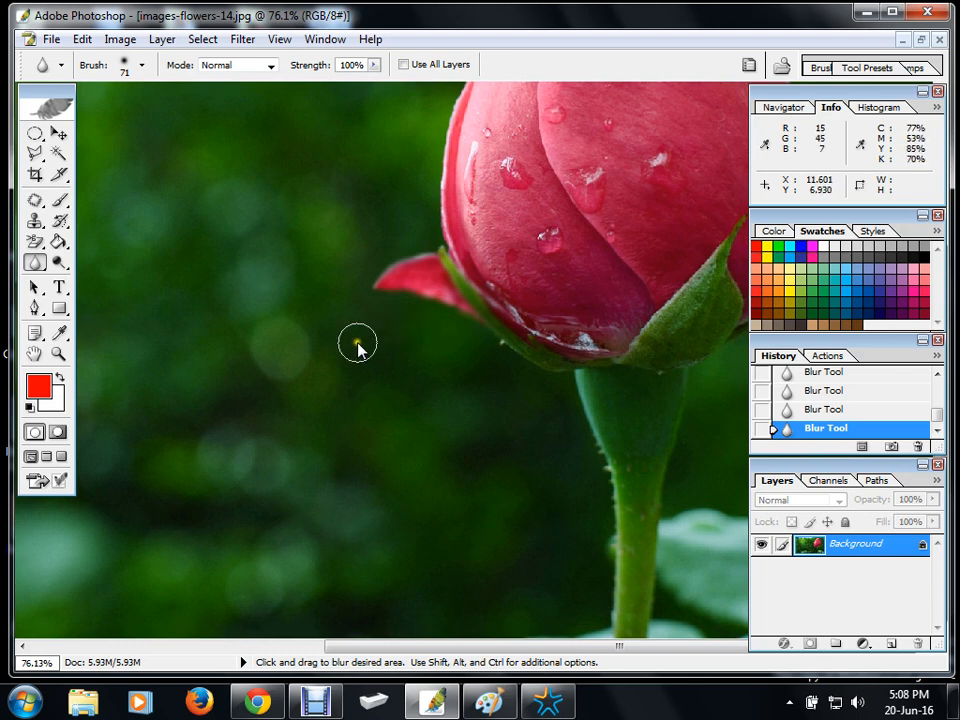
Step: Use the Smudge tool at 50% strength to pull the tip of the small side petal outward and down into the green background
{"action": "scroll", "coordinate": [362, 330], "scroll_direction": "up", "scroll_amount": 2}
{"action": "scroll", "coordinate": [362, 328], "scroll_direction": "down", "scroll_amount": 3}
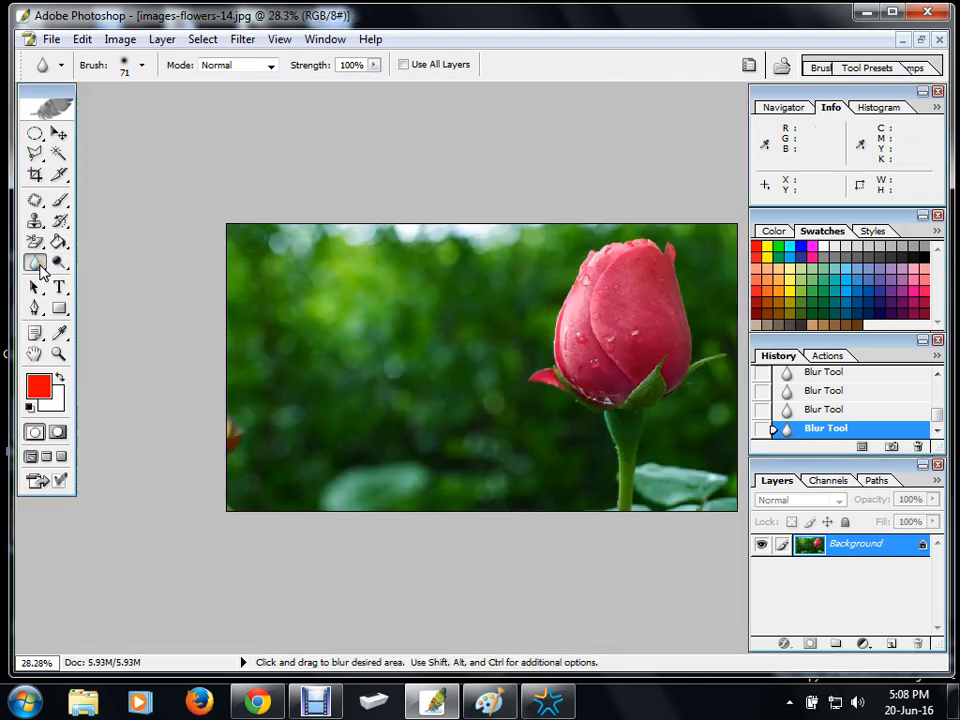
{"action": "left_click_drag", "start_coordinate": [38, 266], "coordinate": [108, 302]}
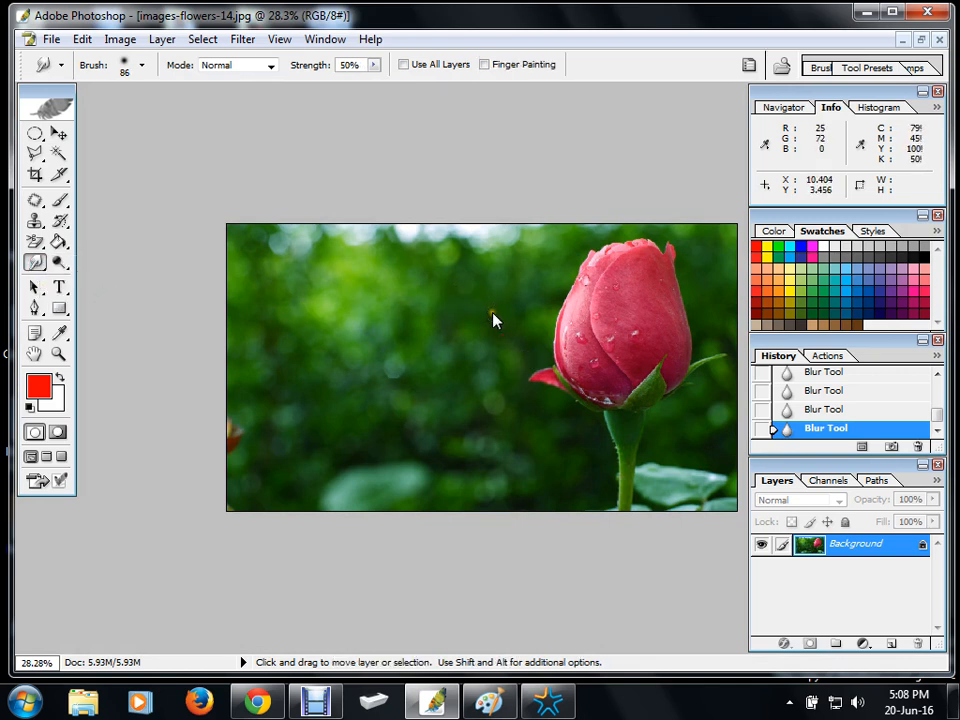
{"action": "key", "text": "ctrl+plus"}
{"action": "key", "text": "ctrl+plus"}
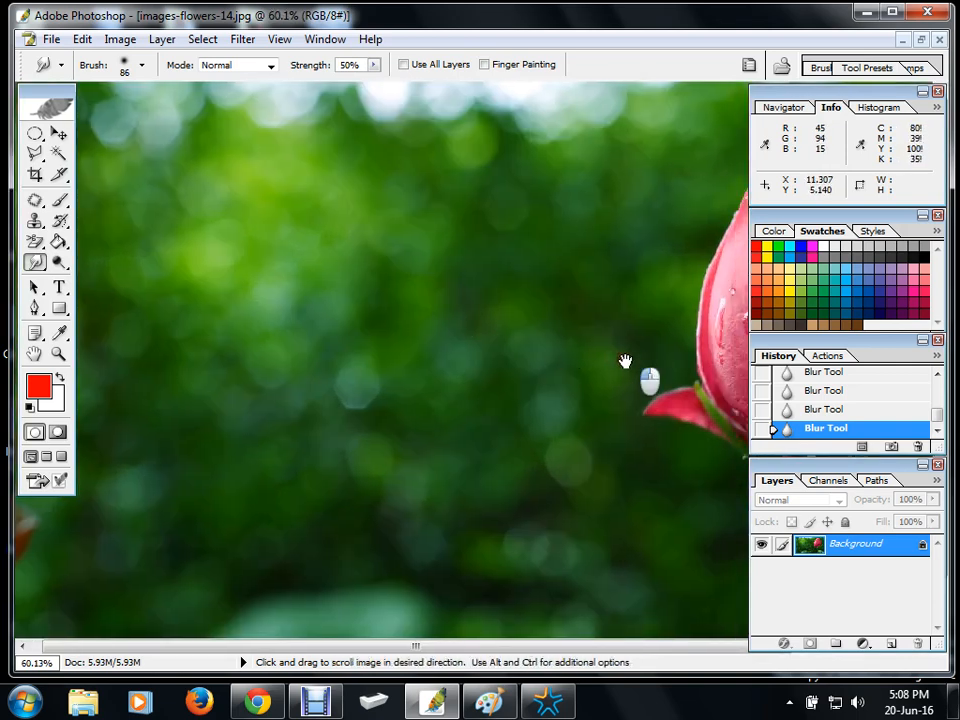
{"action": "left_click_drag", "start_coordinate": [625, 361], "coordinate": [484, 304]}
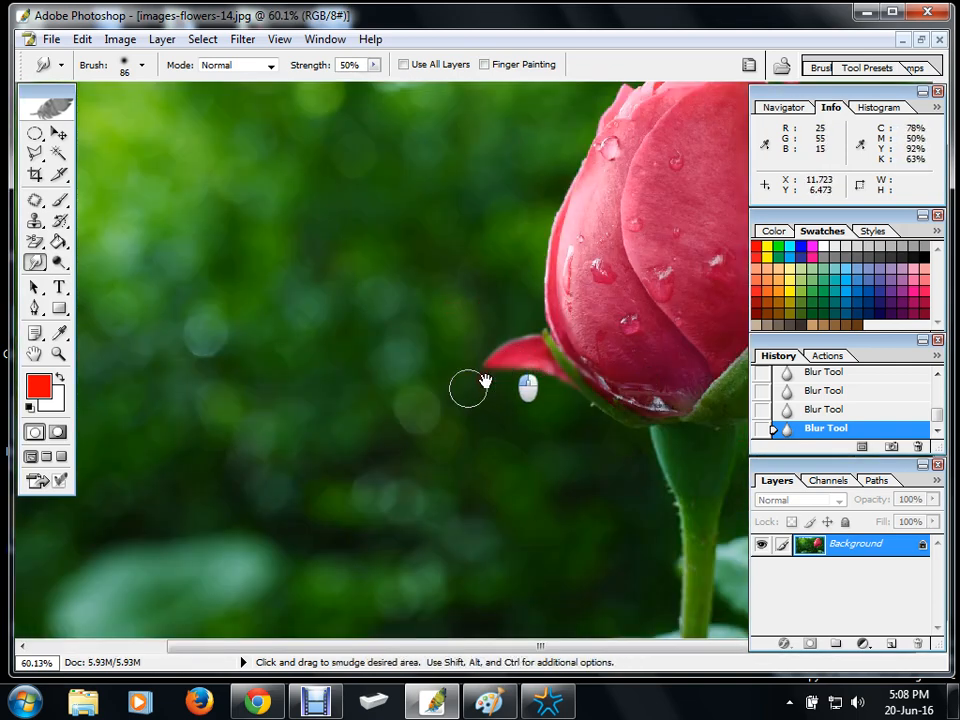
{"action": "left_click_drag", "start_coordinate": [485, 381], "coordinate": [424, 403]}
{"action": "mouse_move", "coordinate": [548, 352]}
{"action": "left_mouse_down"}
{"action": "mouse_move", "coordinate": [483, 366]}
{"action": "mouse_move", "coordinate": [425, 403]}
{"action": "left_mouse_up"}
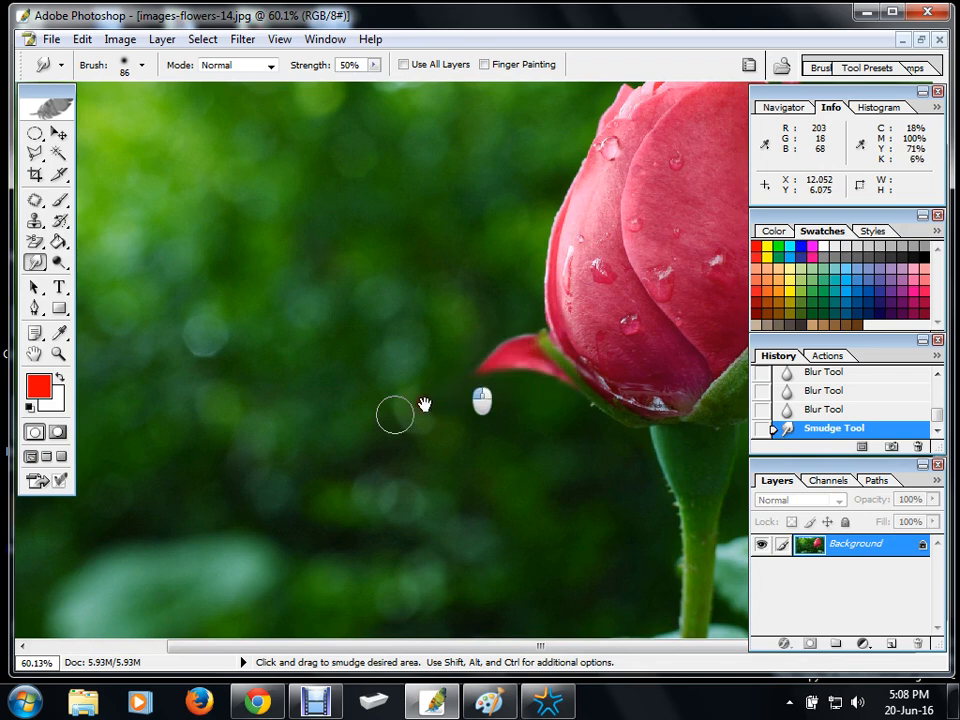
{"action": "left_click_drag", "start_coordinate": [482, 358], "coordinate": [367, 434]}
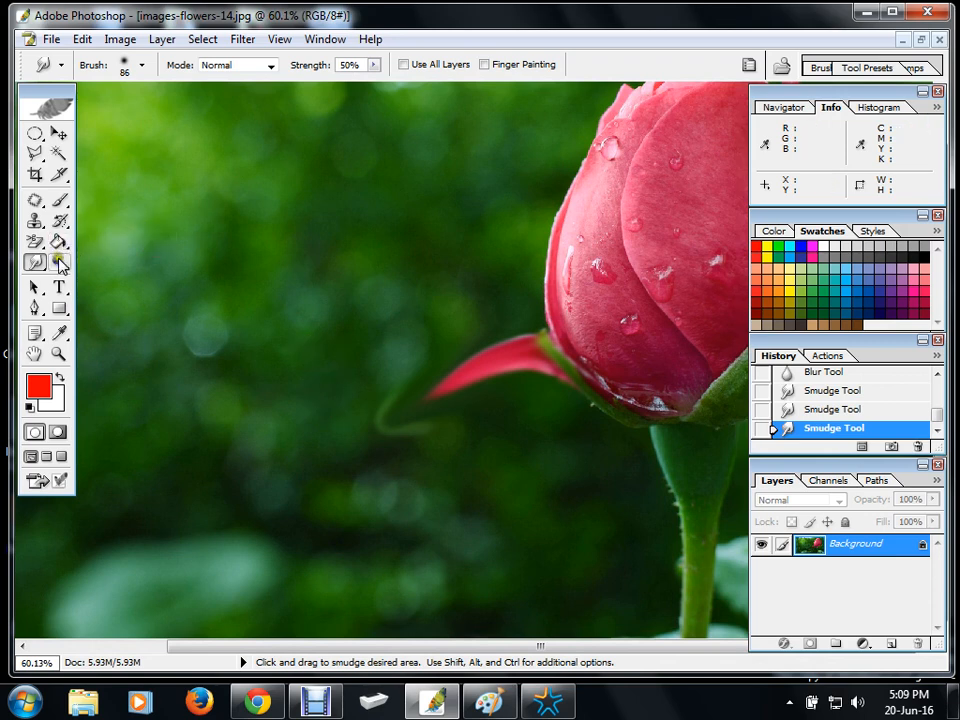
Step: Reselect the Smudge tool and stretch the side petal's tip further from the rosebud, reshaping it into a long upturned curve
{"action": "left_click", "coordinate": [36, 265]}
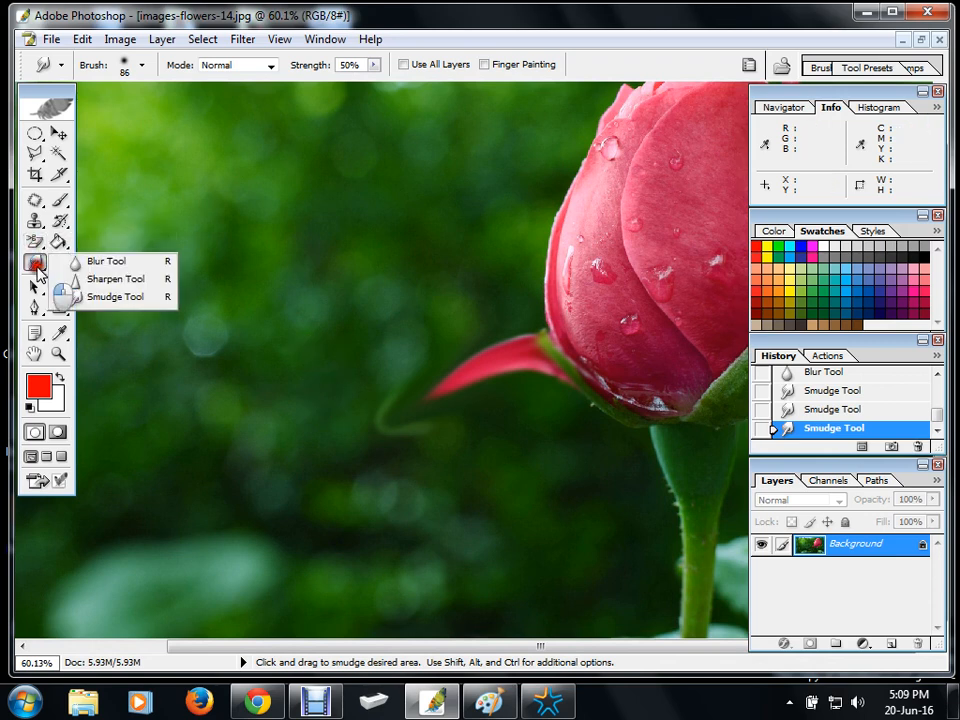
{"action": "left_click", "coordinate": [106, 296]}
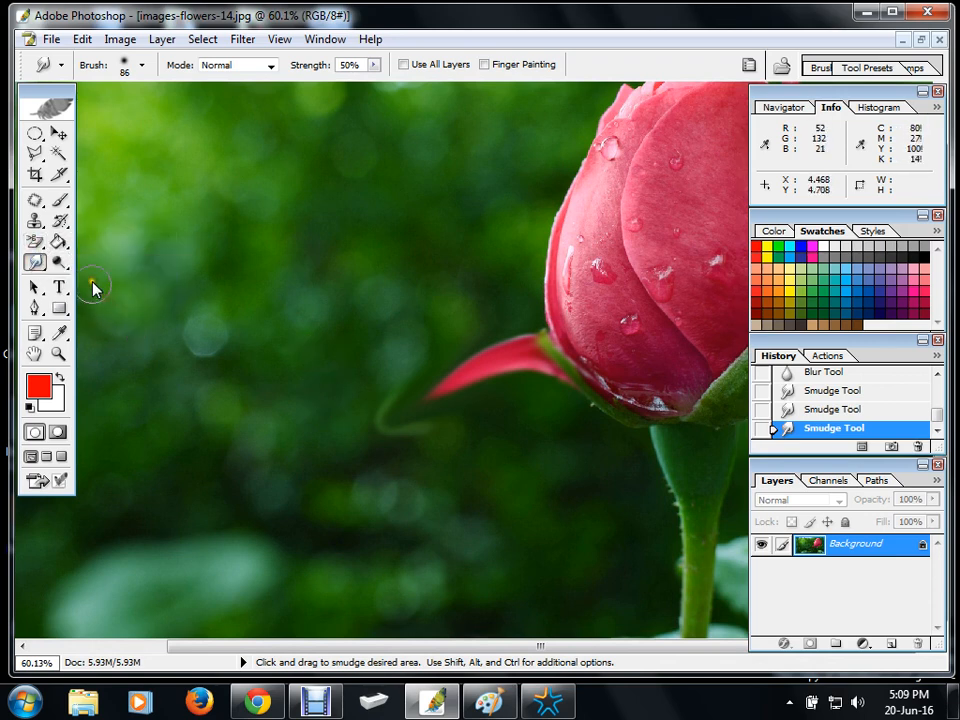
{"action": "left_click_drag", "start_coordinate": [452, 392], "coordinate": [399, 418]}
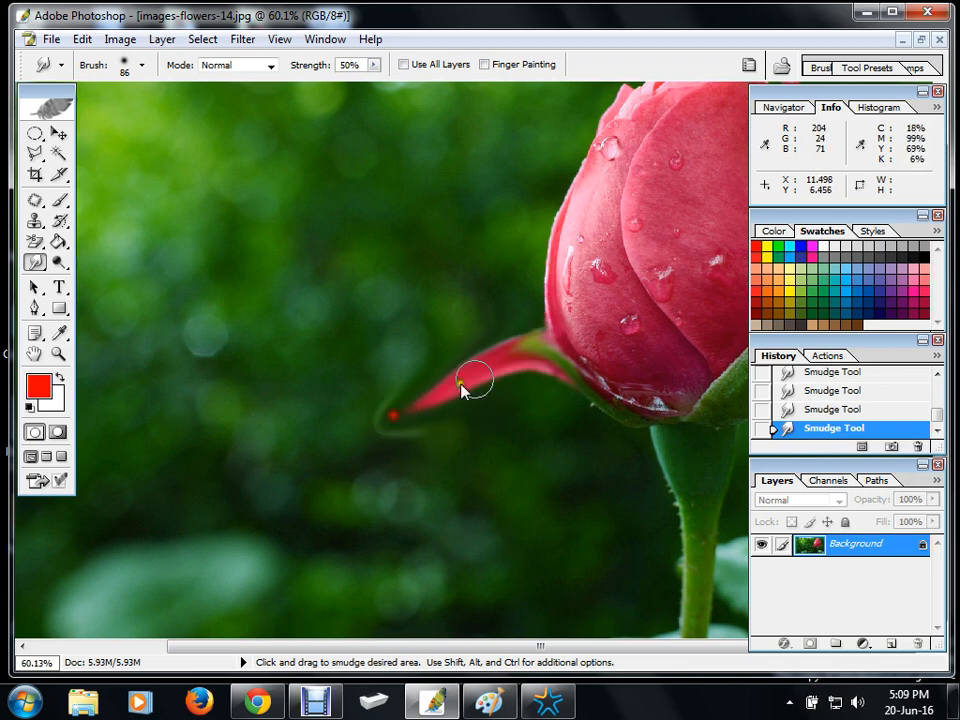
{"action": "mouse_move", "coordinate": [460, 374]}
{"action": "left_mouse_down"}
{"action": "mouse_move", "coordinate": [406, 416]}
{"action": "mouse_move", "coordinate": [319, 304]}
{"action": "mouse_move", "coordinate": [379, 314]}
{"action": "left_mouse_up"}
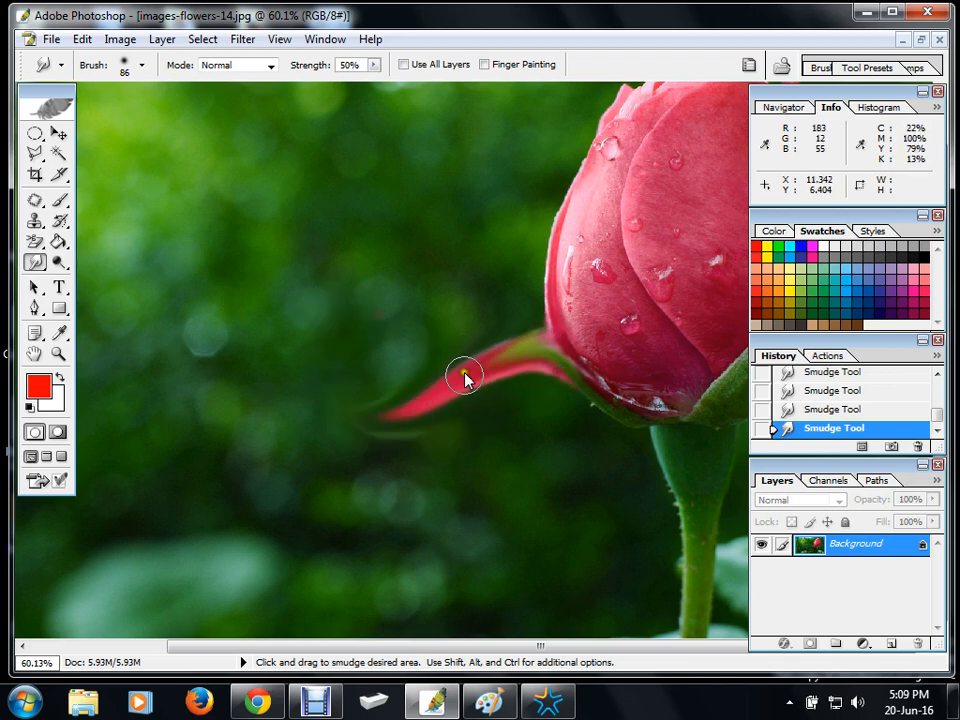
{"action": "mouse_move", "coordinate": [408, 410]}
{"action": "left_mouse_down"}
{"action": "mouse_move", "coordinate": [400, 412]}
{"action": "mouse_move", "coordinate": [361, 238]}
{"action": "mouse_move", "coordinate": [390, 270]}
{"action": "left_mouse_up"}
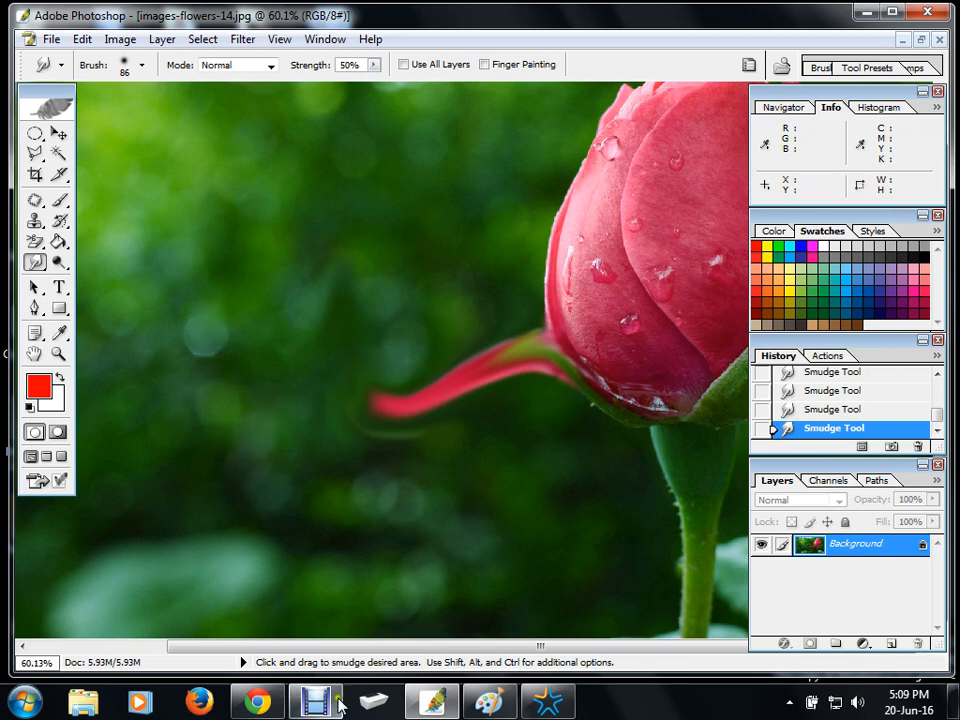
{"action": "mouse_move", "coordinate": [322, 706]}
{"action": "left_click", "coordinate": [403, 582]}
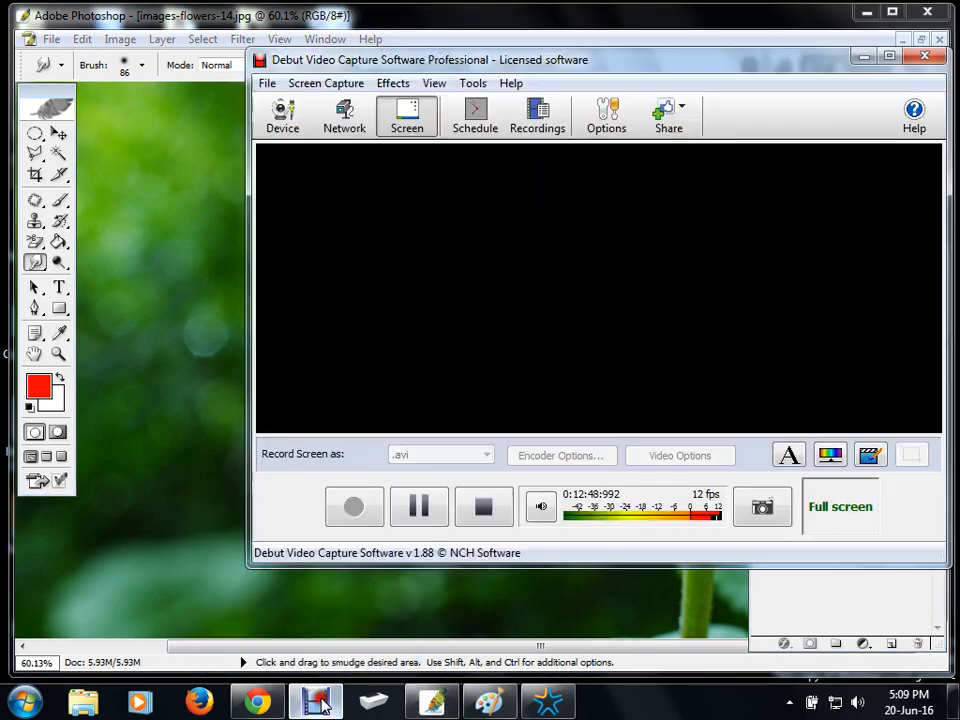
{"action": "left_click", "coordinate": [419, 507]}
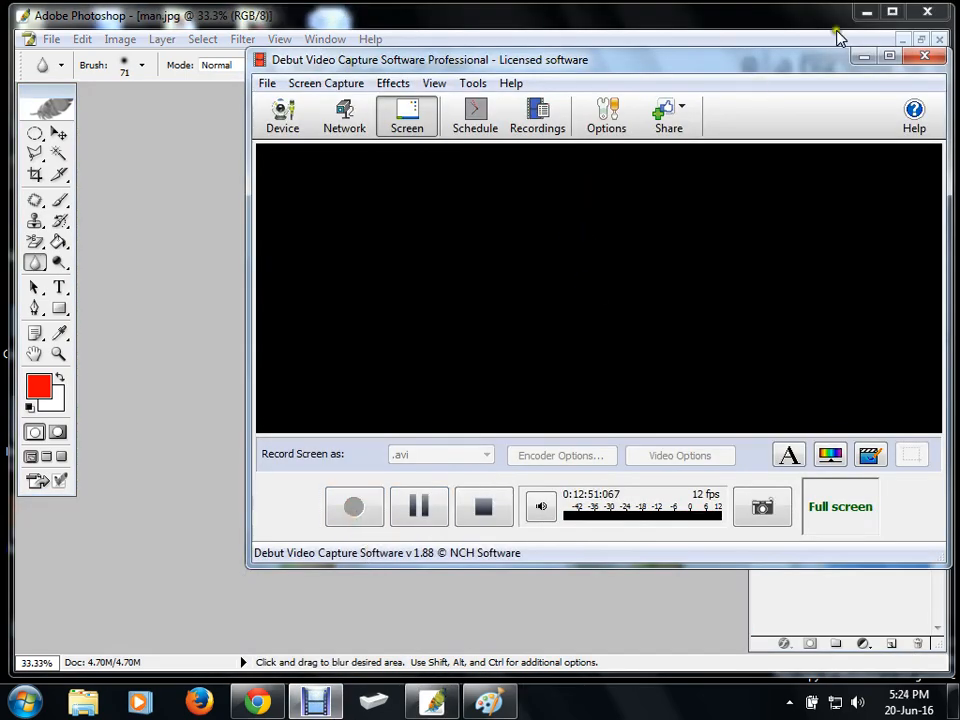
{"action": "left_click", "coordinate": [864, 56]}
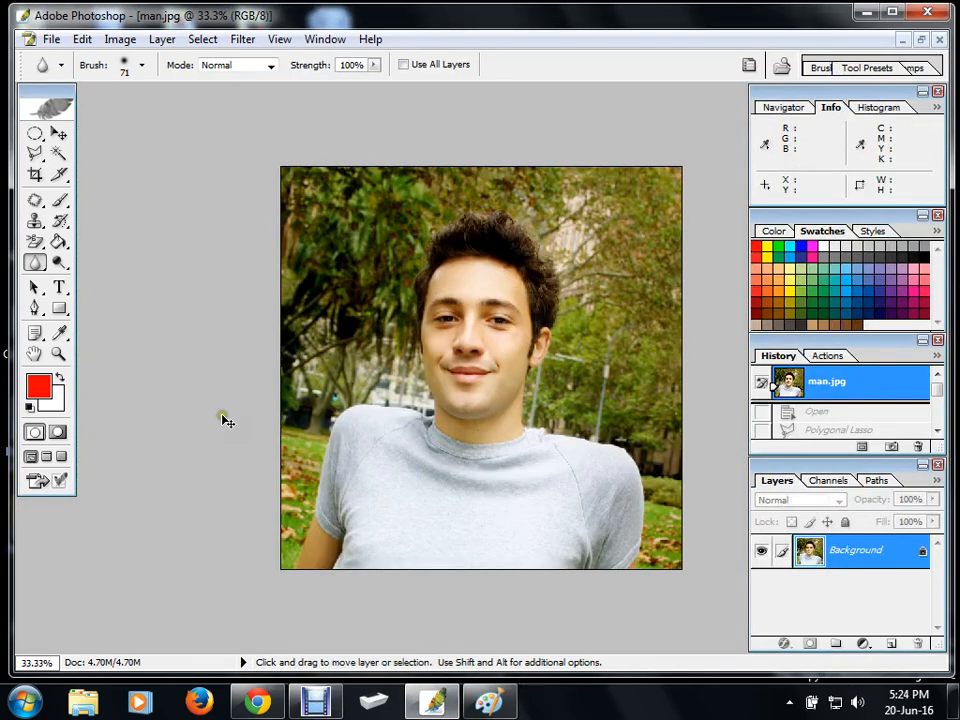
Step: Start a Polygonal Lasso outline with 0 px feather in man.jpg, from the image's lower-left corner up the arm, shoulder and neck to the cheek
{"action": "scroll", "coordinate": [337, 394], "scroll_direction": "down", "scroll_amount": 1}
{"action": "scroll", "coordinate": [339, 392], "scroll_direction": "up", "scroll_amount": 5}
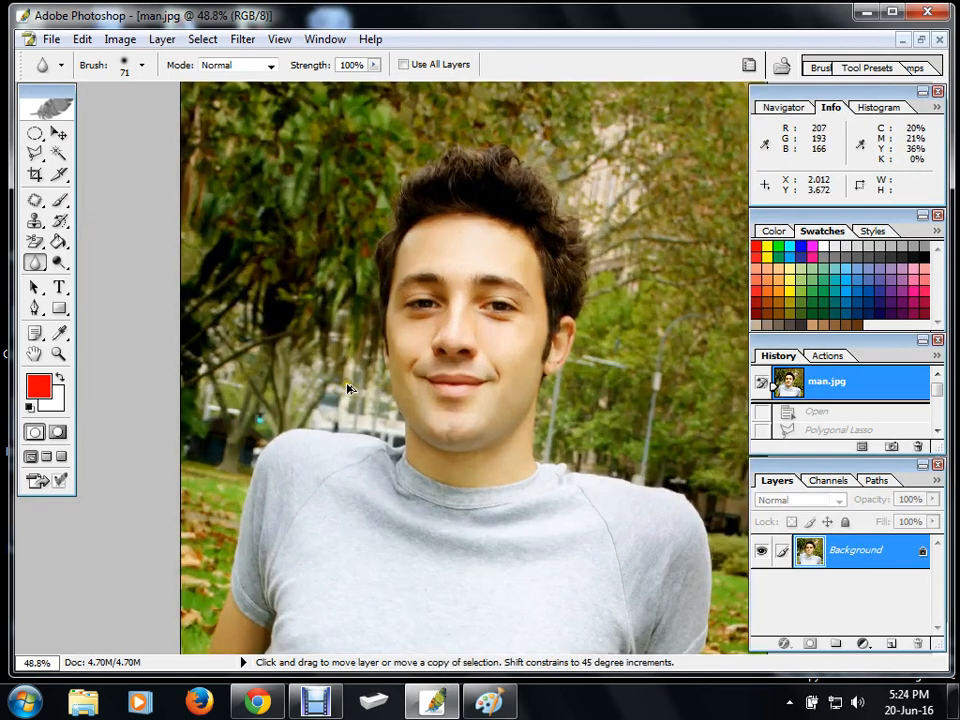
{"action": "scroll", "coordinate": [347, 389], "scroll_direction": "down", "scroll_amount": 2}
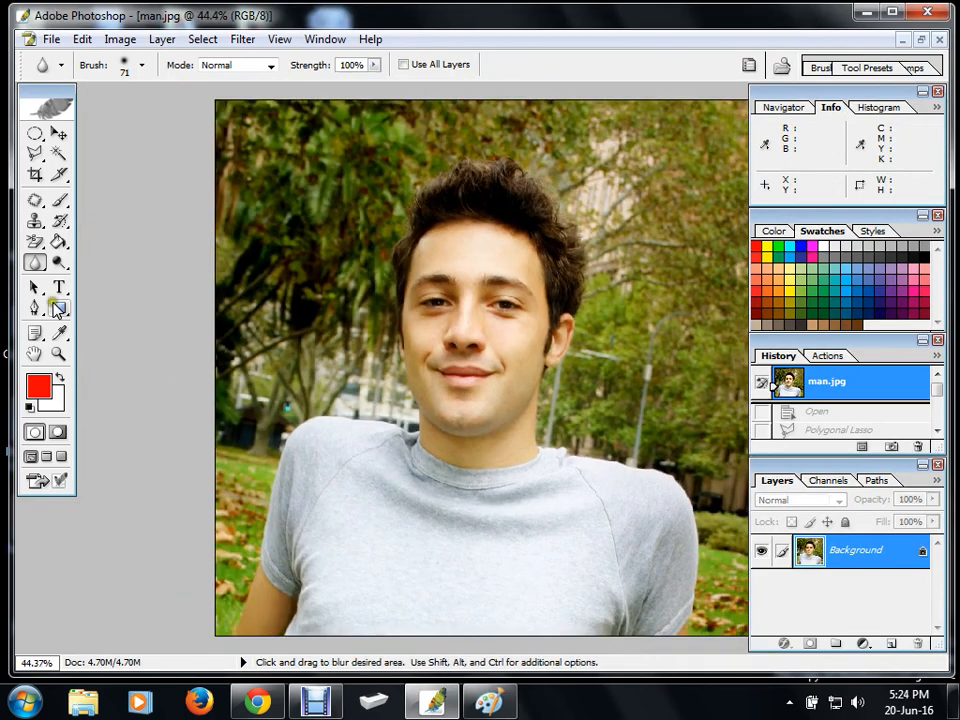
{"action": "left_click", "coordinate": [36, 154]}
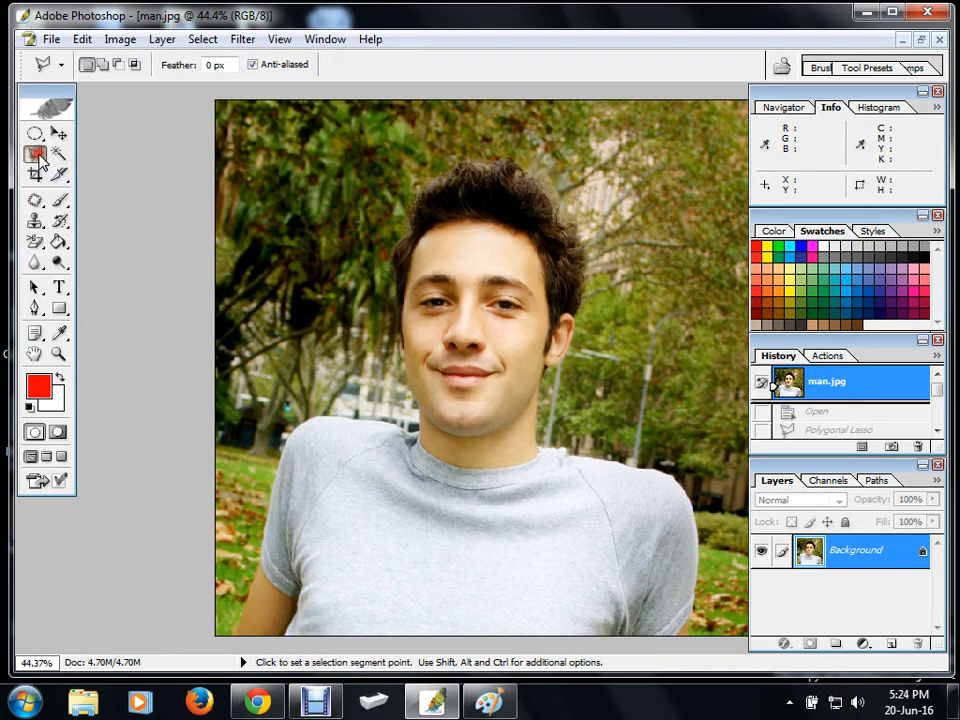
{"action": "left_click", "coordinate": [229, 632]}
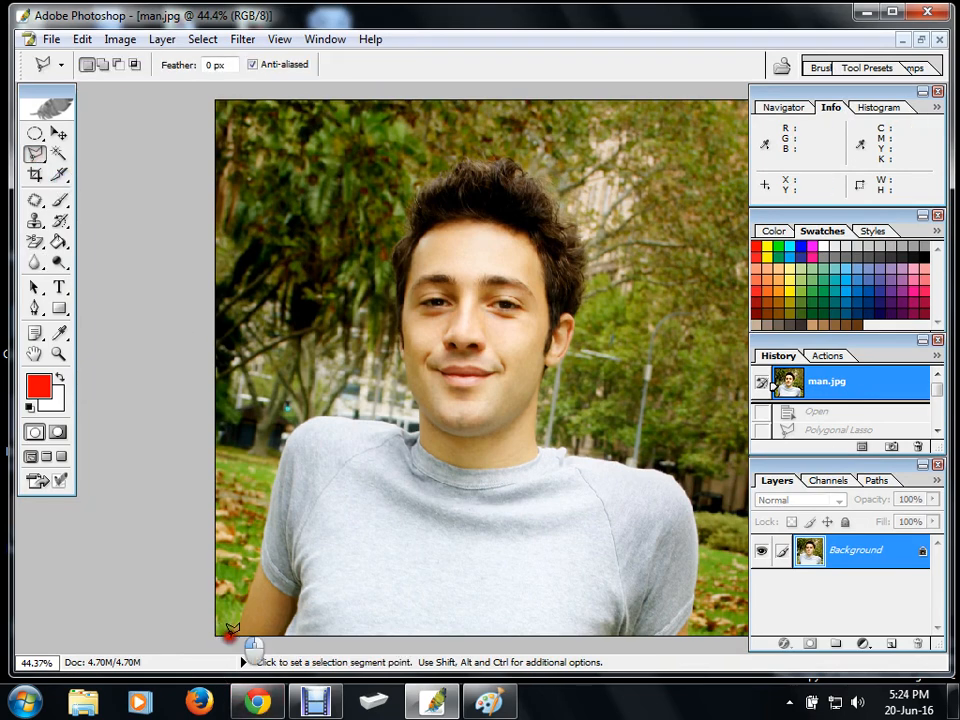
{"action": "left_click", "coordinate": [257, 564]}
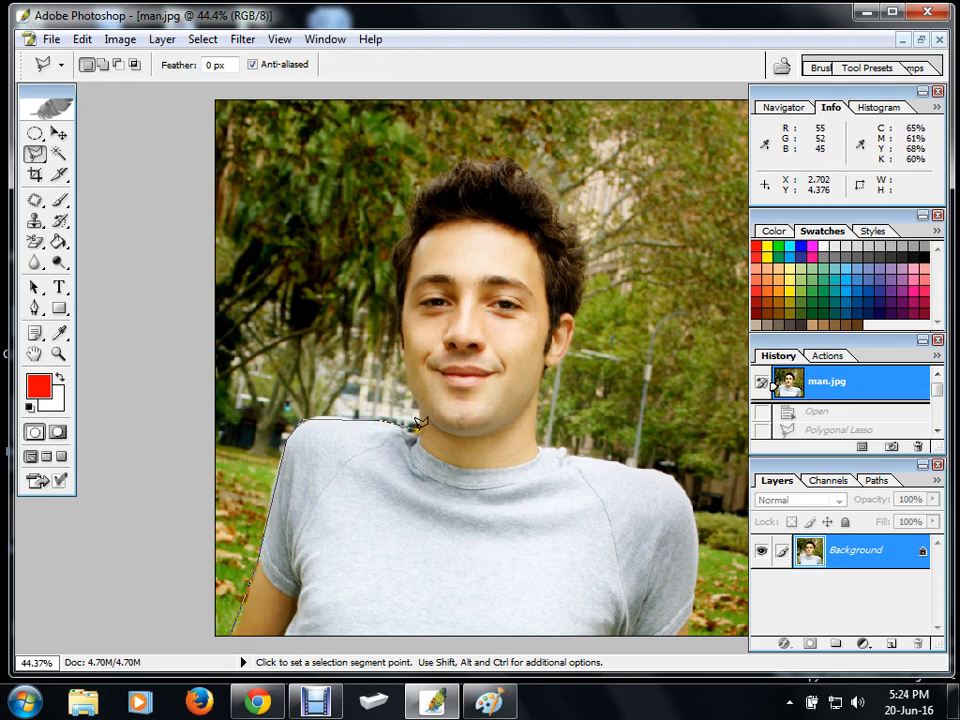
{"action": "left_click", "coordinate": [399, 364]}
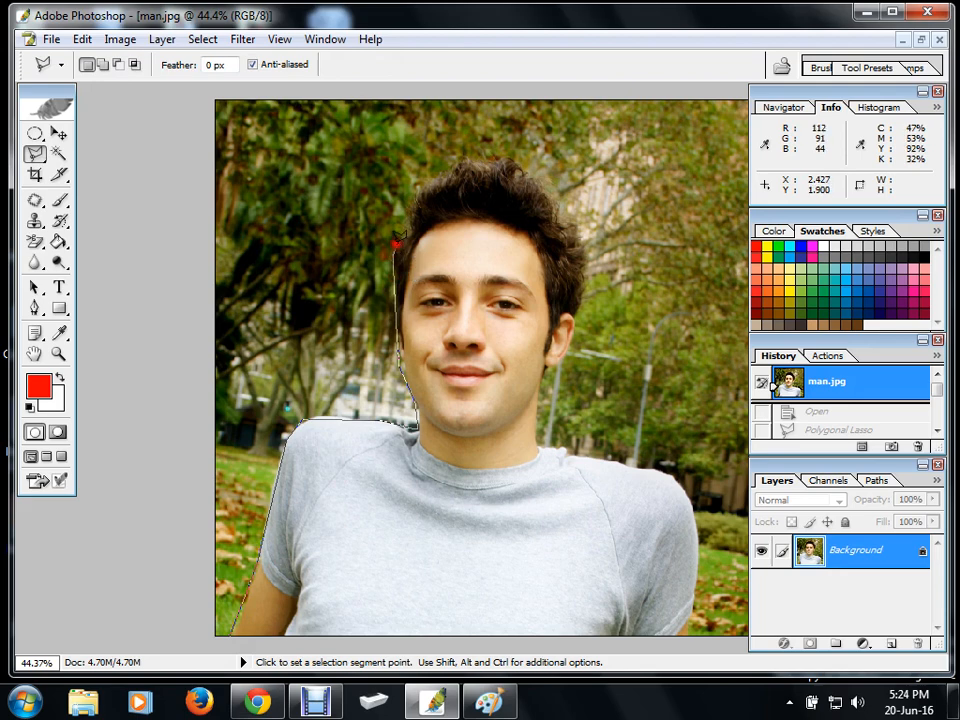
Step: Continue the Polygonal Lasso outline over the man's hair to the ear on the other side and close the selection there
{"action": "left_click", "coordinate": [408, 203]}
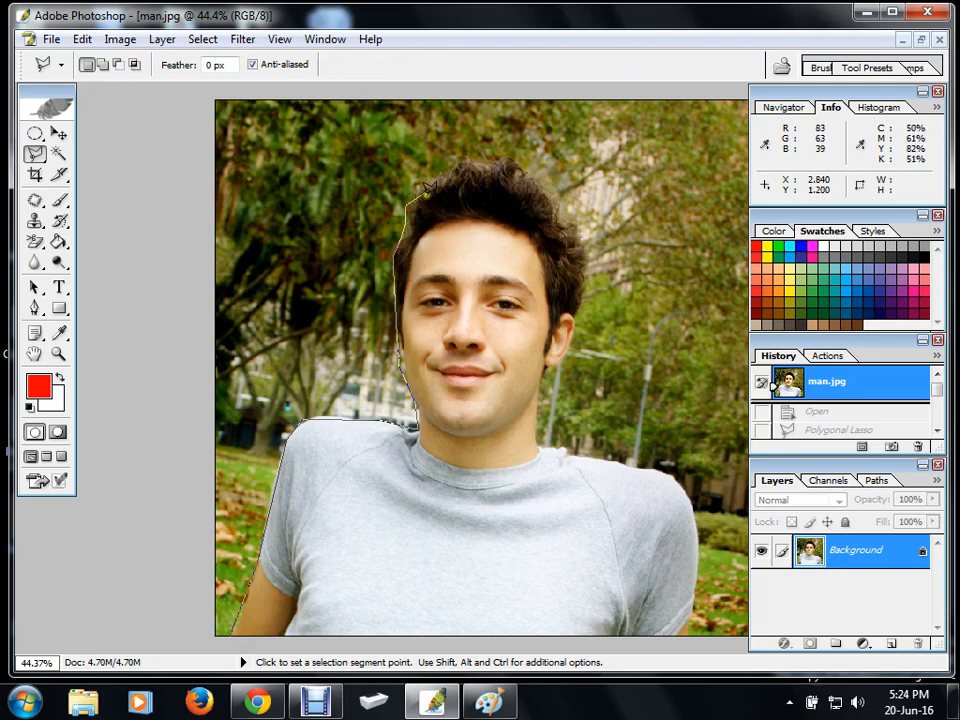
{"action": "left_click", "coordinate": [456, 165]}
{"action": "left_click", "coordinate": [484, 163]}
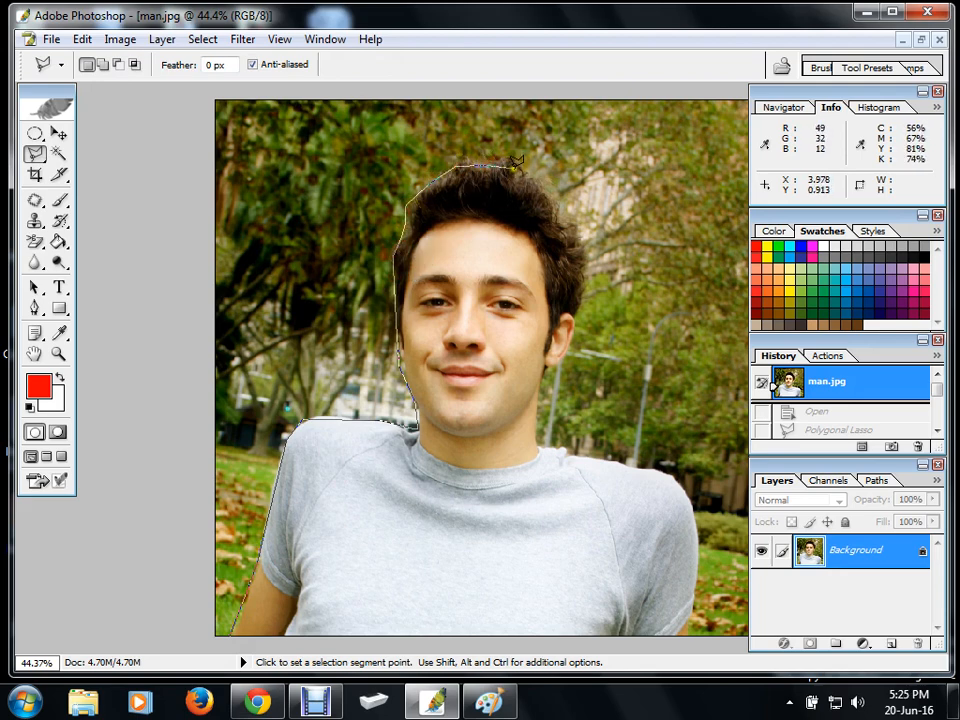
{"action": "left_click", "coordinate": [514, 166]}
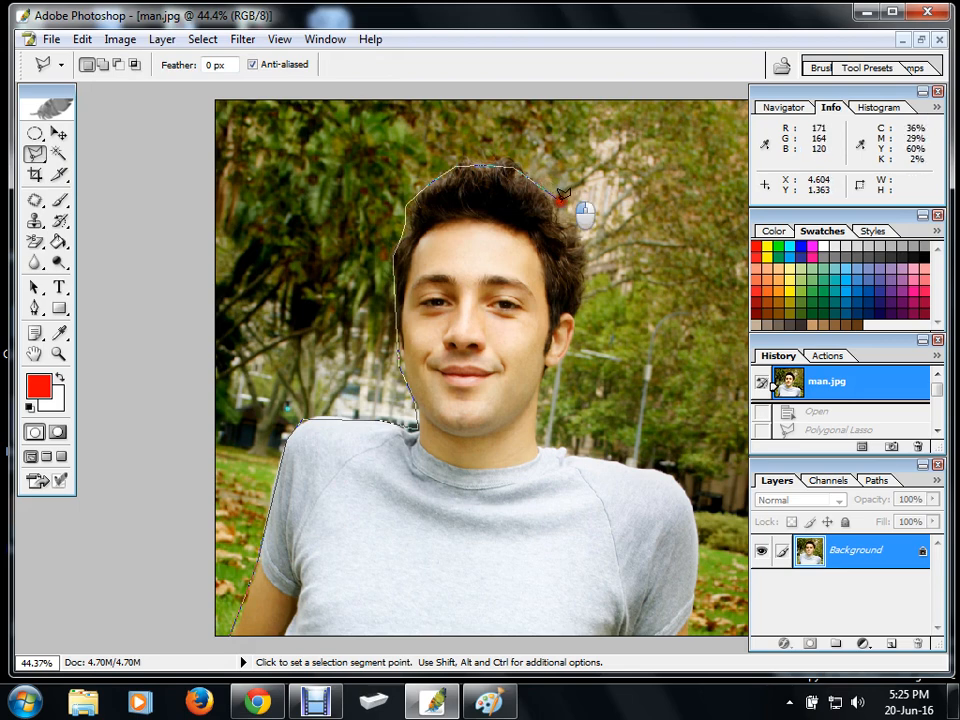
{"action": "left_click", "coordinate": [584, 246]}
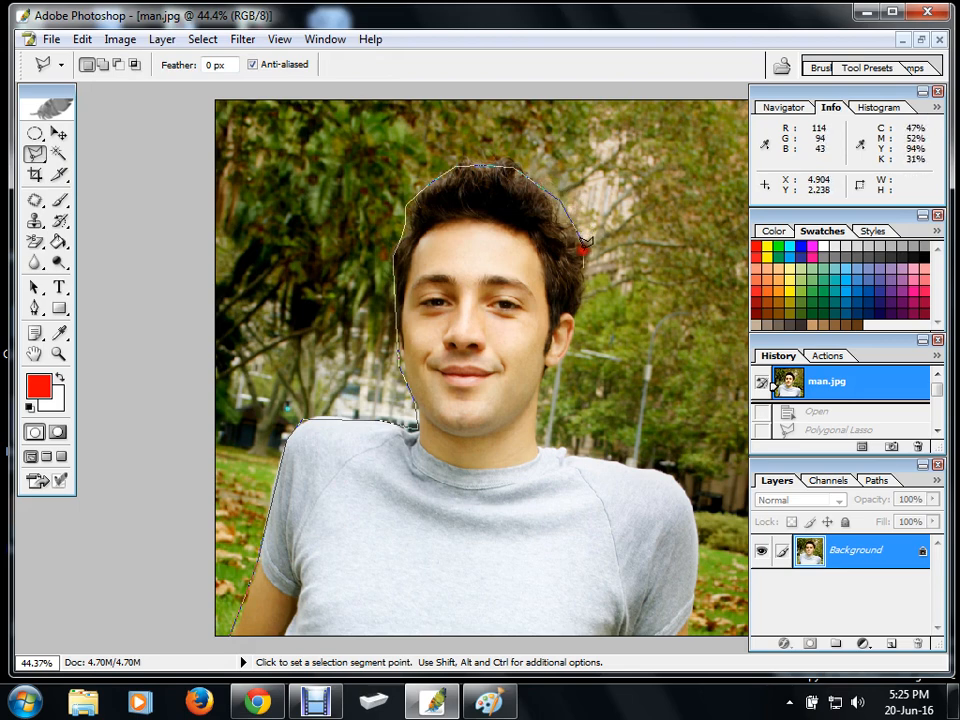
{"action": "double_click", "coordinate": [577, 326]}
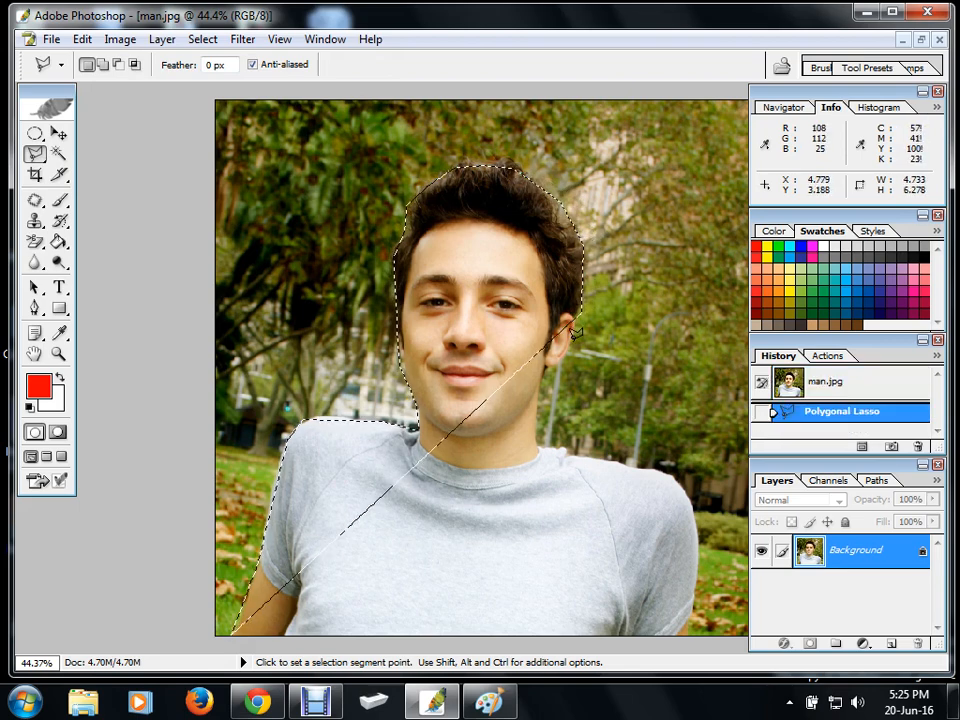
Step: Undo the closed selection and retrace the man with the Polygonal Lasso from the lower-left arm over his head to the lower-right arm
{"action": "key", "text": "ctrl+alt+z"}
{"action": "key", "text": "ctrl+alt+z"}
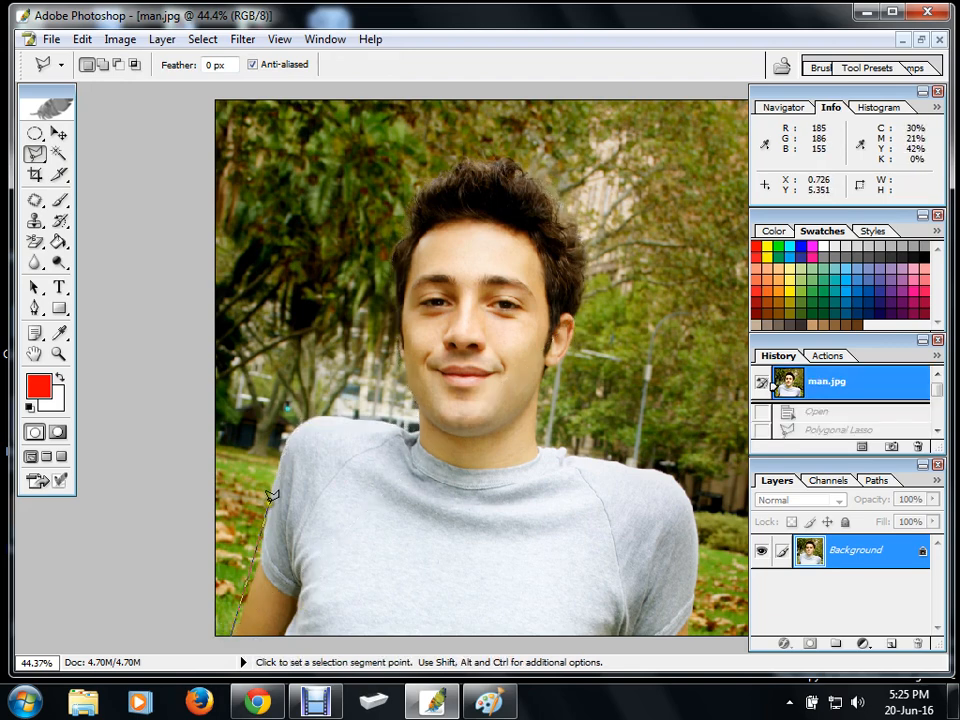
{"action": "left_click", "coordinate": [316, 416]}
{"action": "left_click", "coordinate": [417, 433]}
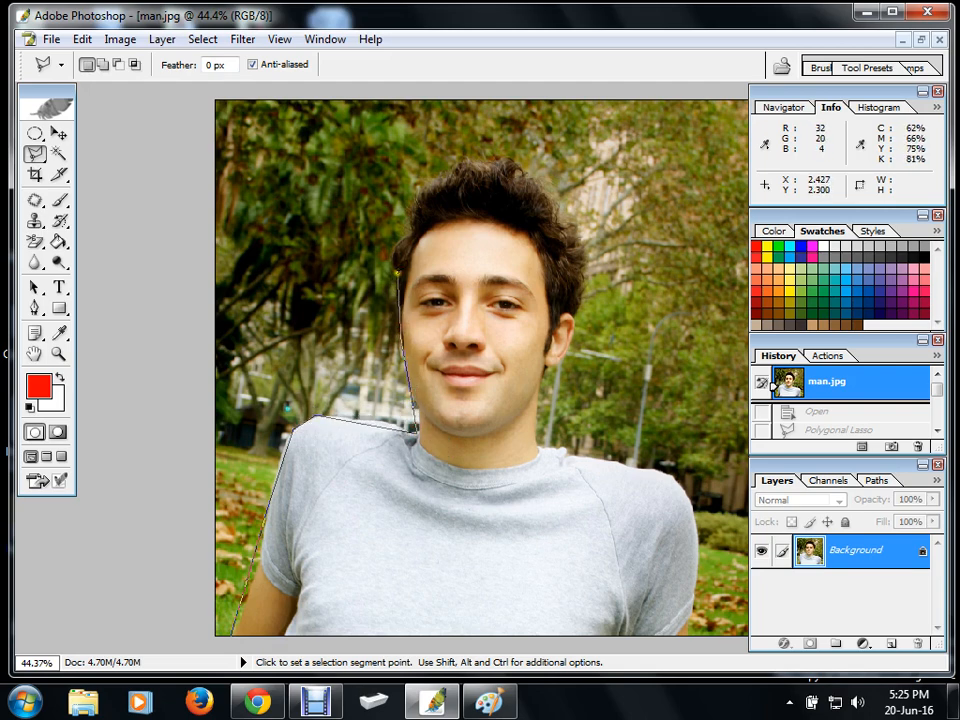
{"action": "left_click", "coordinate": [402, 244]}
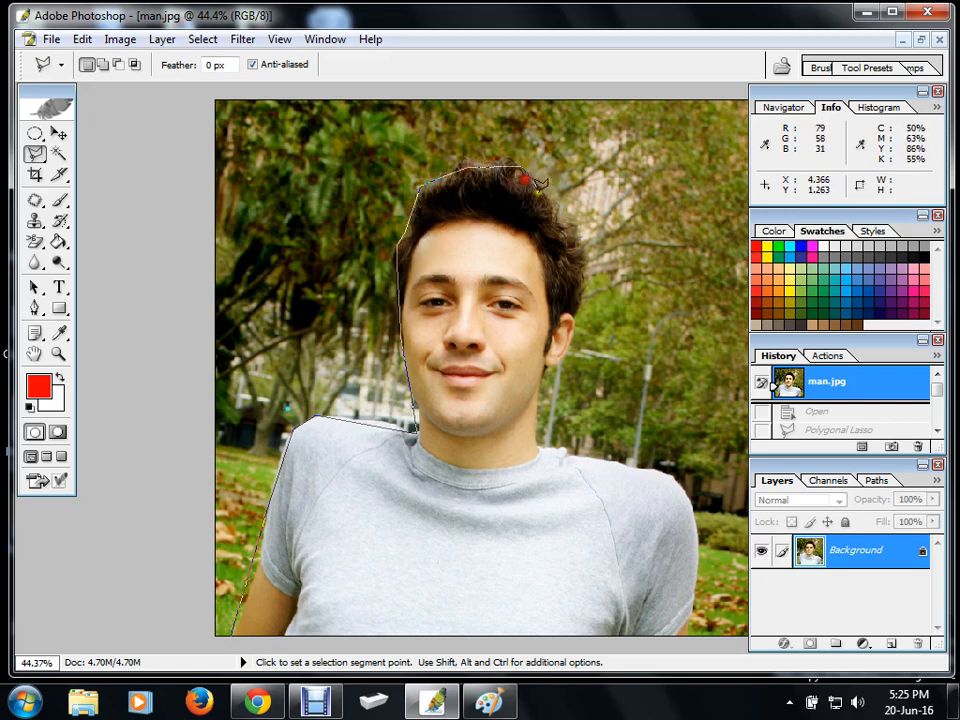
{"action": "left_click", "coordinate": [583, 219]}
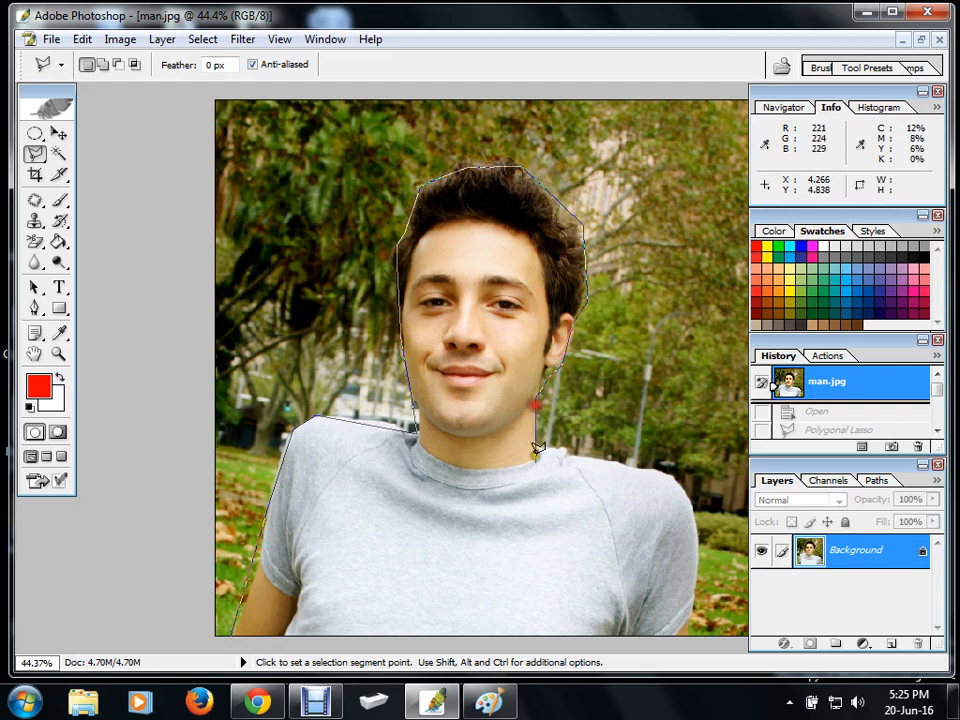
{"action": "left_click", "coordinate": [689, 489]}
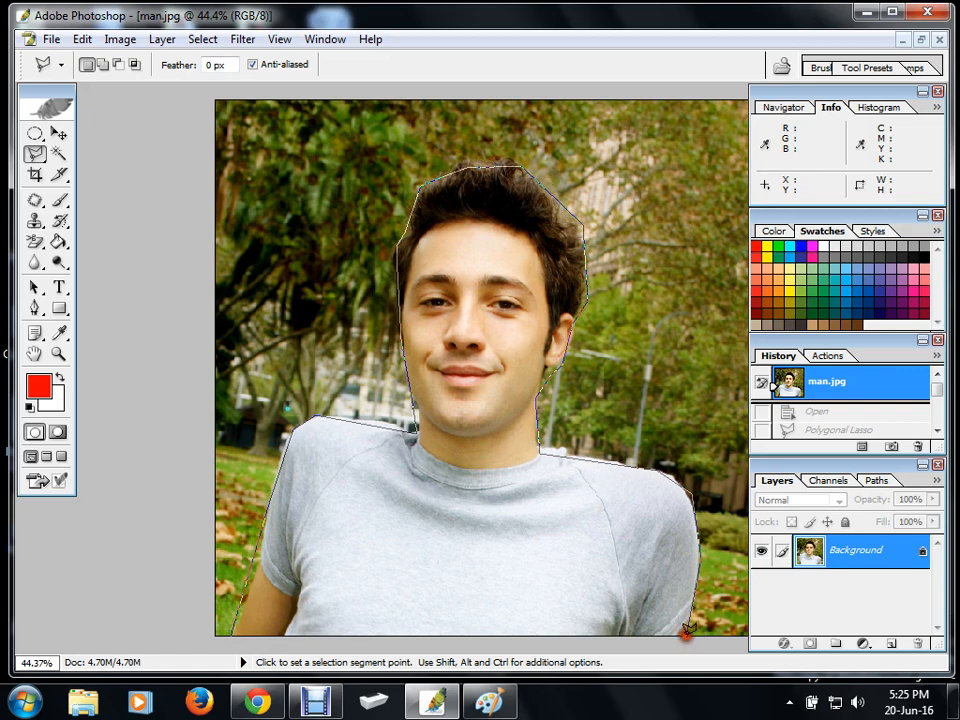
Step: Carry the Polygonal Lasso outline around the outside of the canvas and close it at the starting corner to select the background
{"action": "key", "text": "ctrl+minus"}
{"action": "key", "text": "ctrl+minus"}
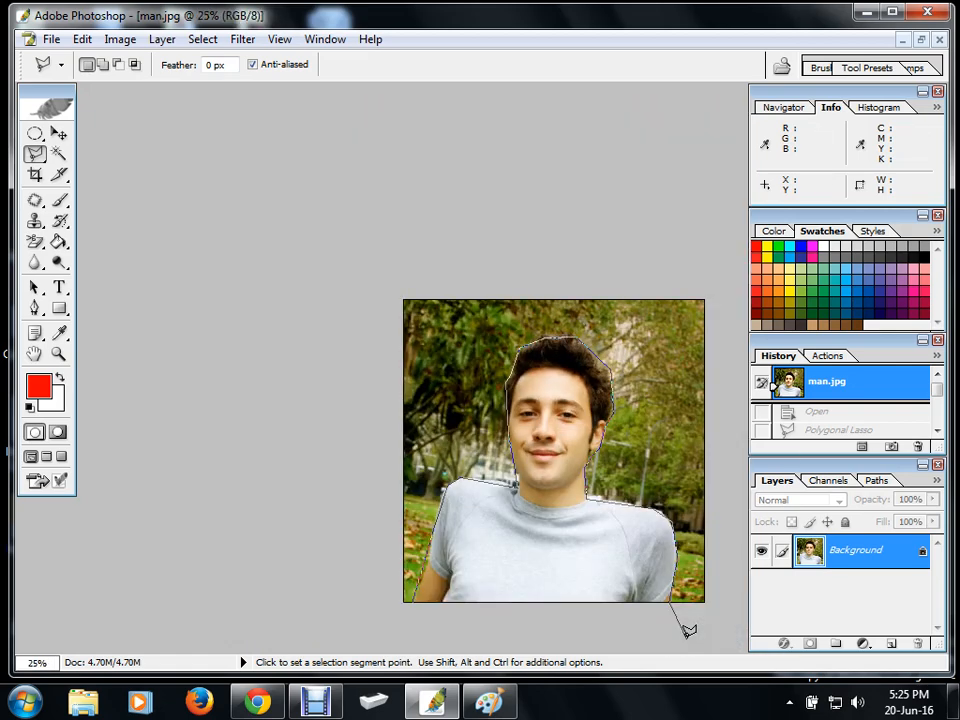
{"action": "left_click", "coordinate": [722, 624]}
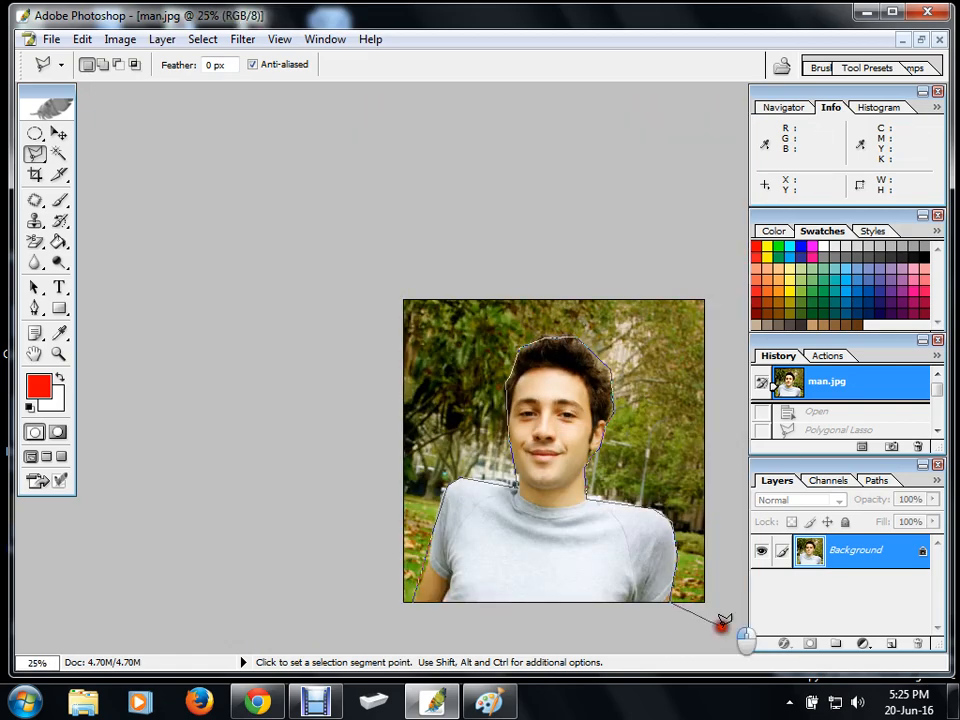
{"action": "left_click", "coordinate": [716, 244]}
{"action": "left_click", "coordinate": [402, 267]}
{"action": "left_click", "coordinate": [348, 518]}
{"action": "left_click", "coordinate": [352, 650]}
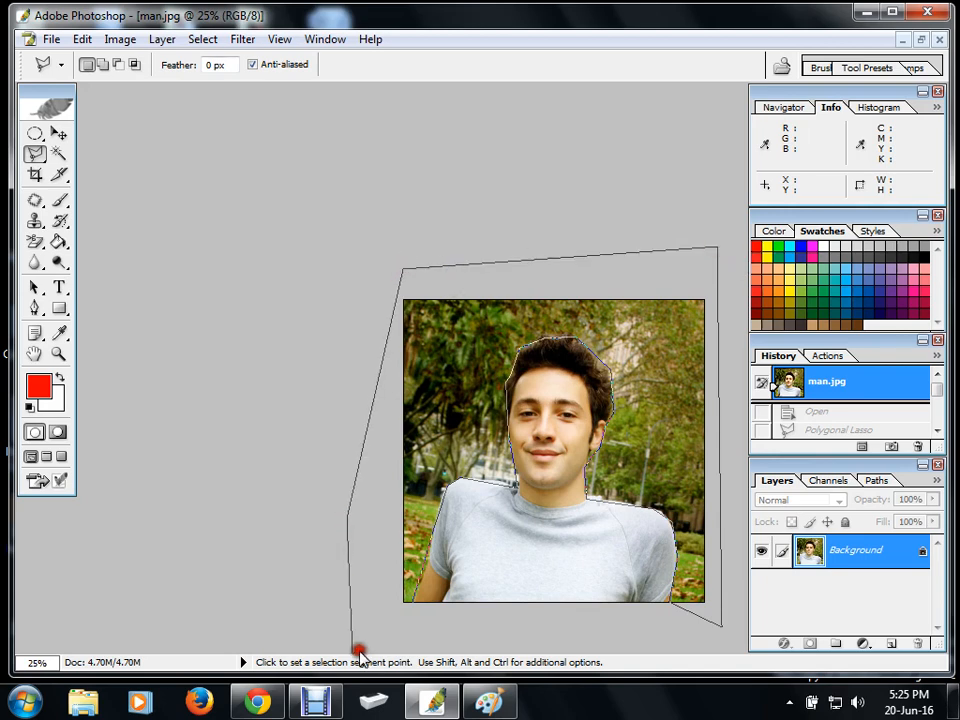
{"action": "left_click", "coordinate": [400, 605]}
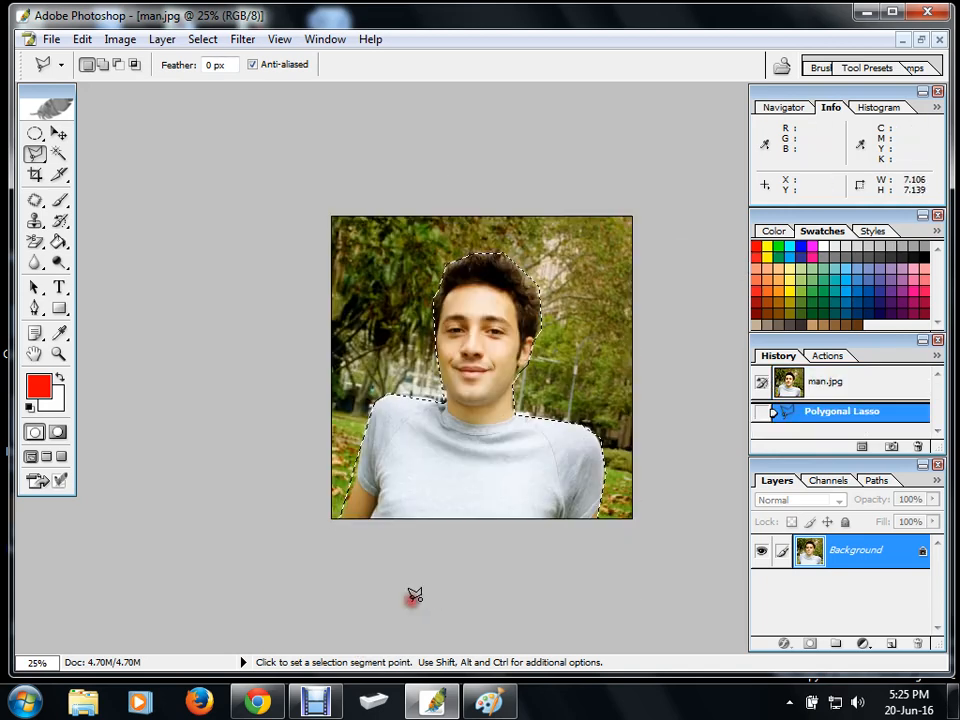
Step: Apply a Gaussian Blur with a radius of 27.5 pixels to the selected background, and deselect it
{"action": "scroll", "coordinate": [486, 432], "scroll_direction": "down", "scroll_amount": 4}
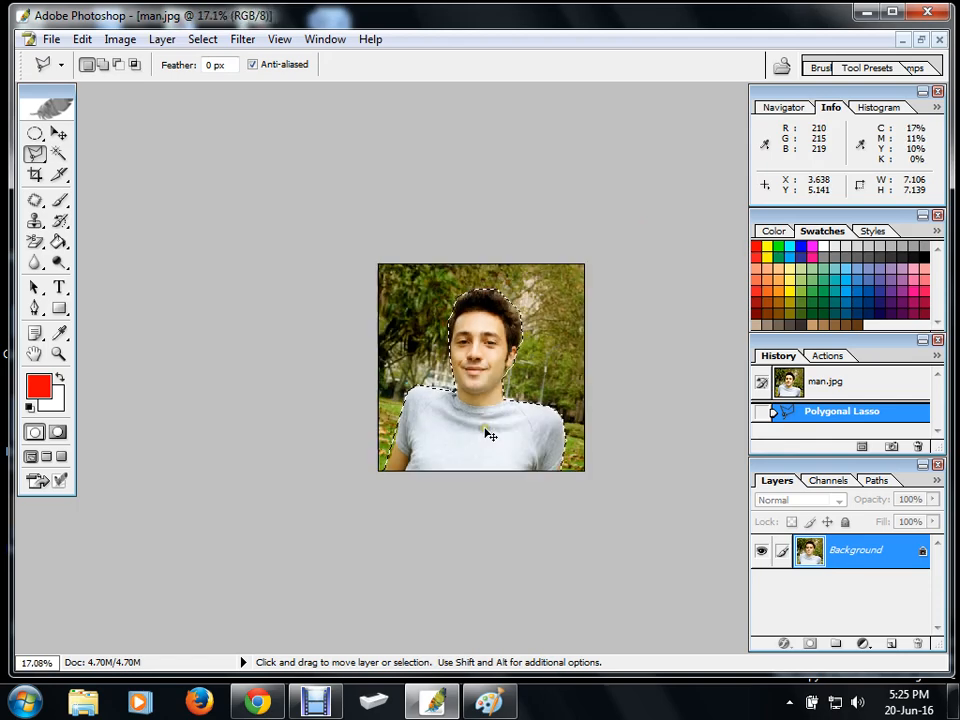
{"action": "scroll", "coordinate": [486, 432], "scroll_direction": "up", "scroll_amount": 5}
{"action": "scroll", "coordinate": [486, 432], "scroll_direction": "up", "scroll_amount": 4}
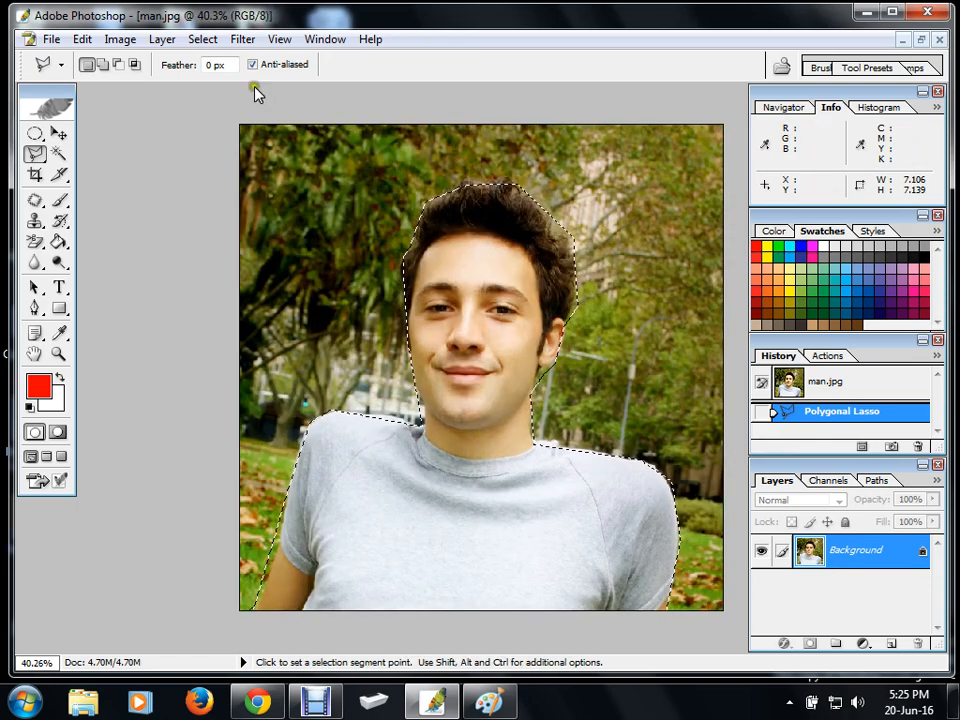
{"action": "left_click", "coordinate": [250, 40]}
{"action": "left_click", "coordinate": [287, 197]}
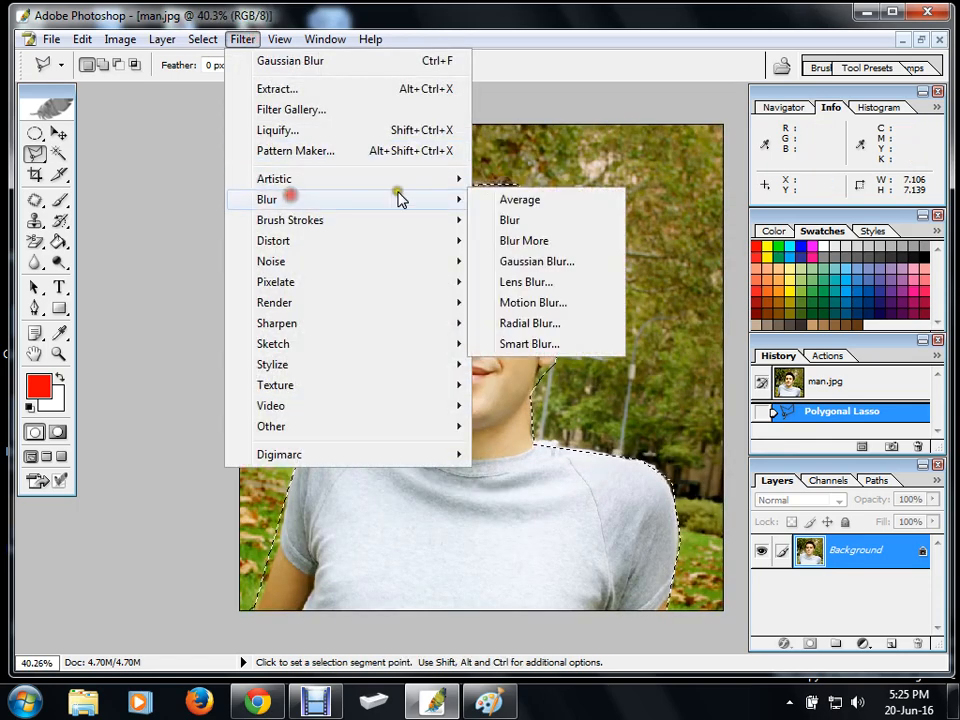
{"action": "left_click", "coordinate": [520, 262]}
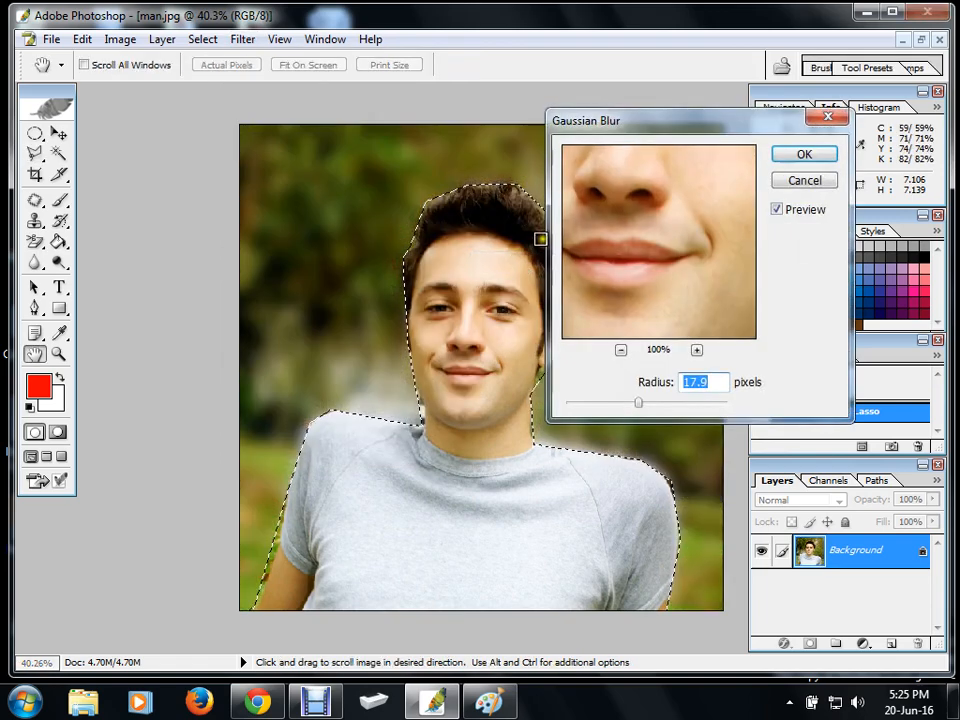
{"action": "left_click_drag", "start_coordinate": [606, 197], "coordinate": [639, 227]}
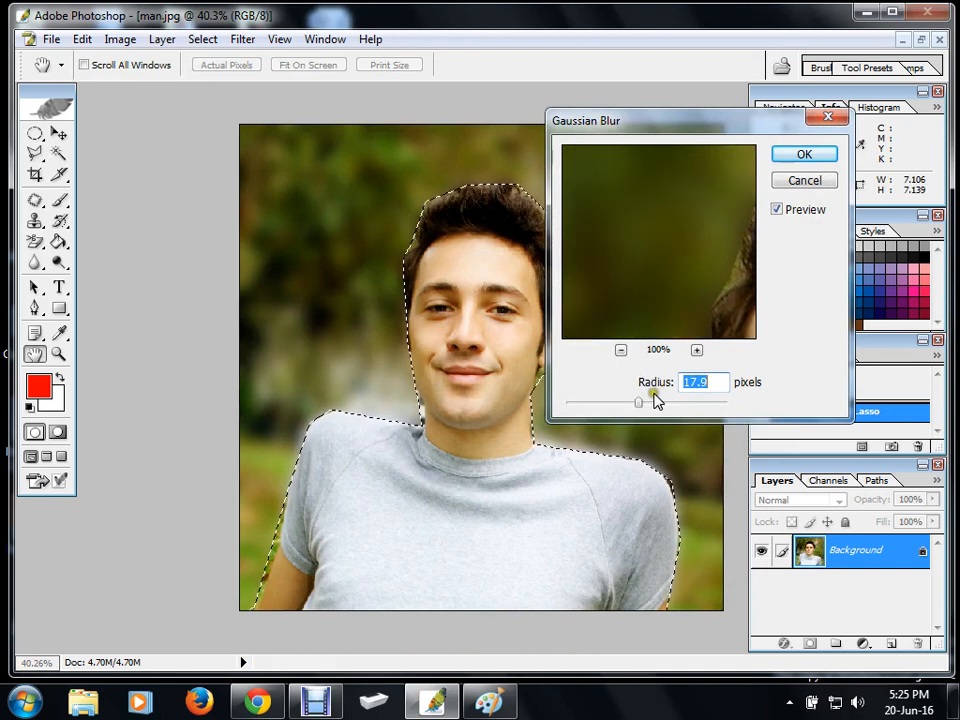
{"action": "left_click_drag", "start_coordinate": [634, 405], "coordinate": [746, 395]}
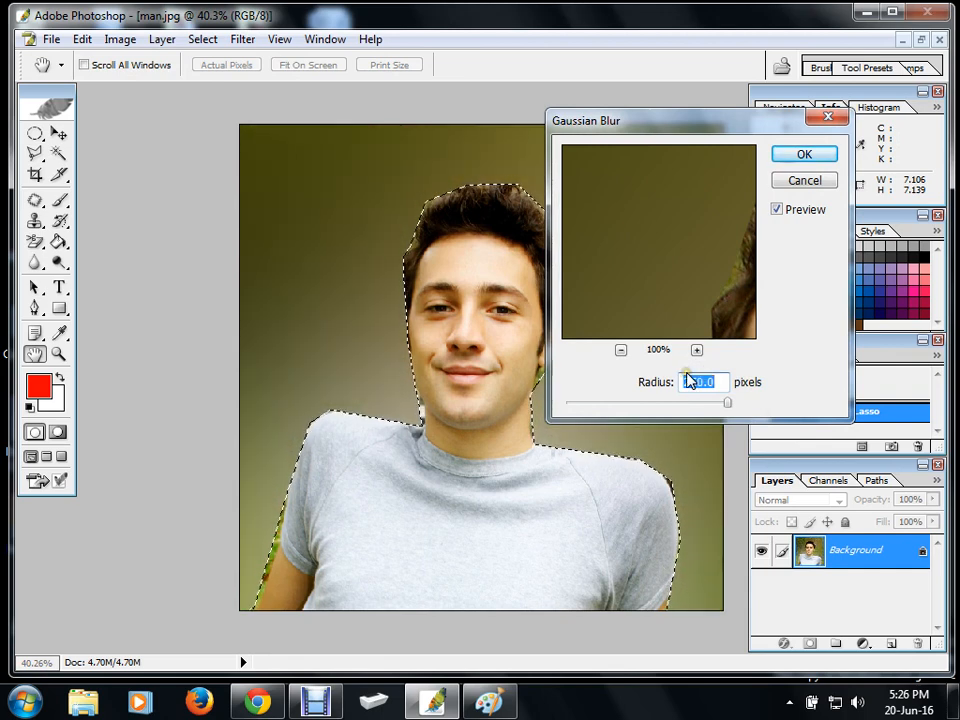
{"action": "left_click_drag", "start_coordinate": [686, 413], "coordinate": [649, 406]}
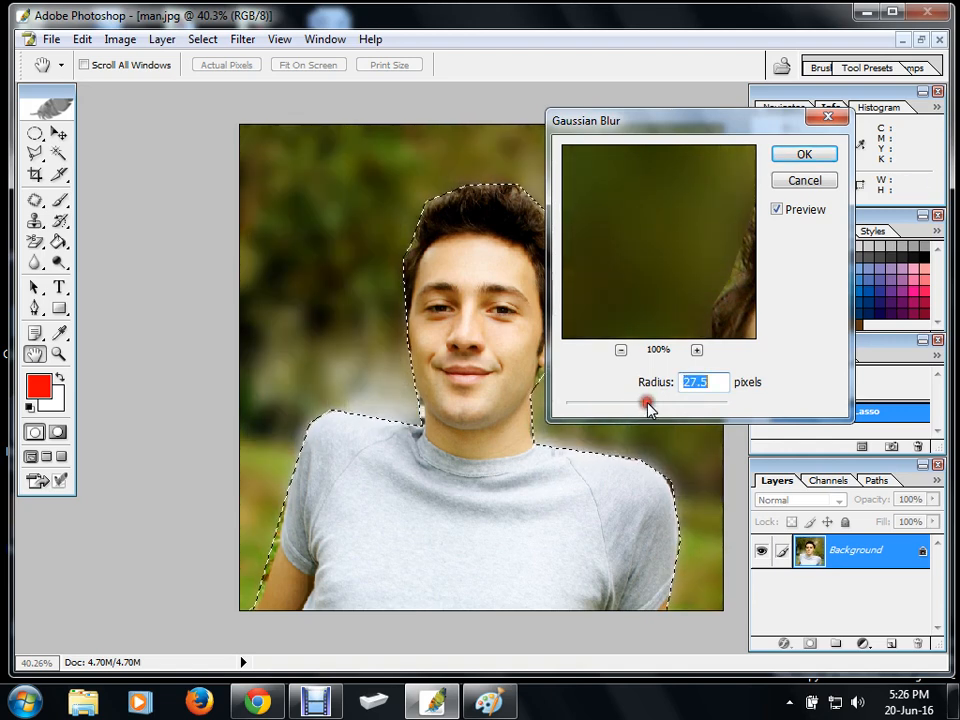
{"action": "left_click", "coordinate": [796, 155]}
{"action": "key", "text": "ctrl+d"}
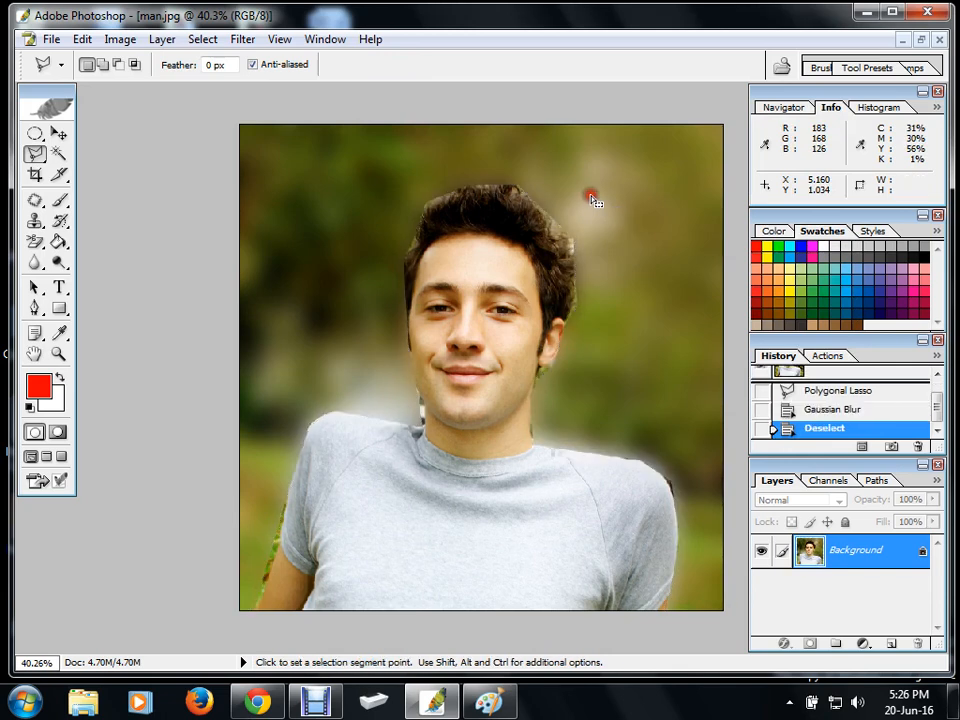
Step: Soften the man's hair edges with the Blur tool at 100% strength, converting the locked background into a regular layer along the way
{"action": "left_click", "coordinate": [35, 262]}
{"action": "mouse_move", "coordinate": [422, 203]}
{"action": "left_mouse_down"}
{"action": "mouse_move", "coordinate": [411, 237]}
{"action": "mouse_move", "coordinate": [423, 206]}
{"action": "mouse_move", "coordinate": [400, 268]}
{"action": "mouse_move", "coordinate": [404, 237]}
{"action": "mouse_move", "coordinate": [400, 287]}
{"action": "mouse_move", "coordinate": [424, 210]}
{"action": "mouse_move", "coordinate": [476, 182]}
{"action": "mouse_move", "coordinate": [463, 175]}
{"action": "mouse_move", "coordinate": [472, 170]}
{"action": "mouse_move", "coordinate": [519, 188]}
{"action": "mouse_move", "coordinate": [568, 258]}
{"action": "left_mouse_up"}
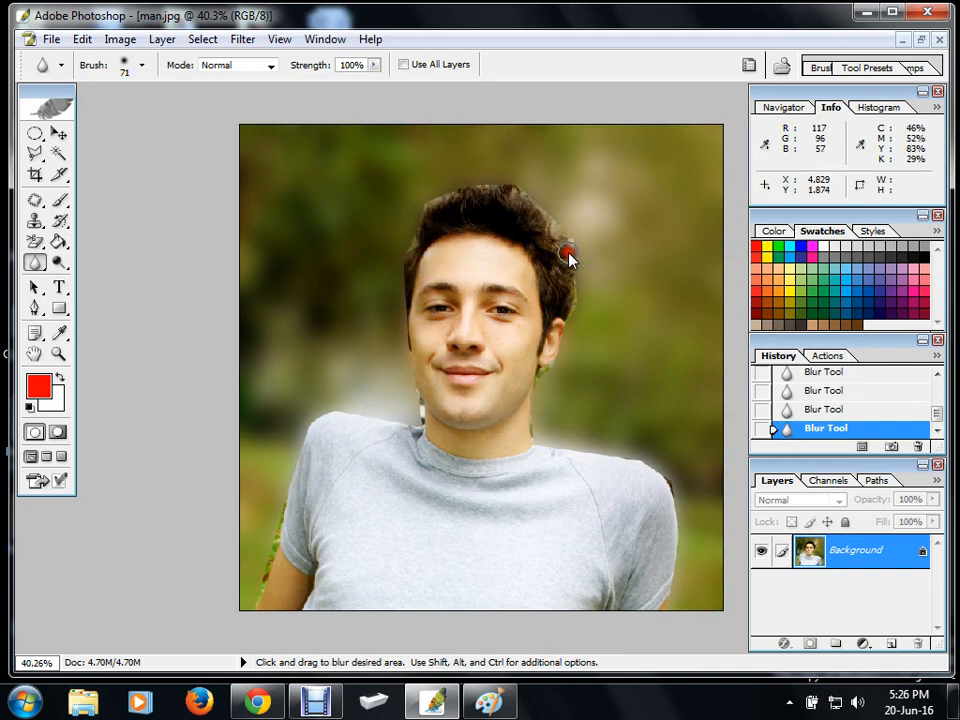
{"action": "double_click", "coordinate": [919, 553]}
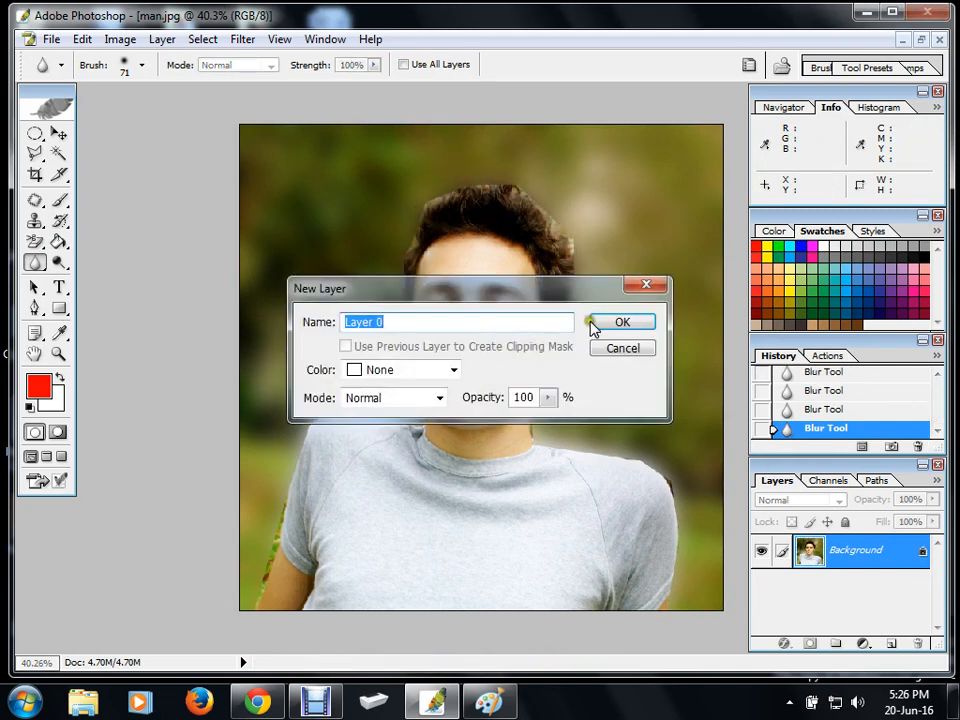
{"action": "left_click", "coordinate": [608, 321]}
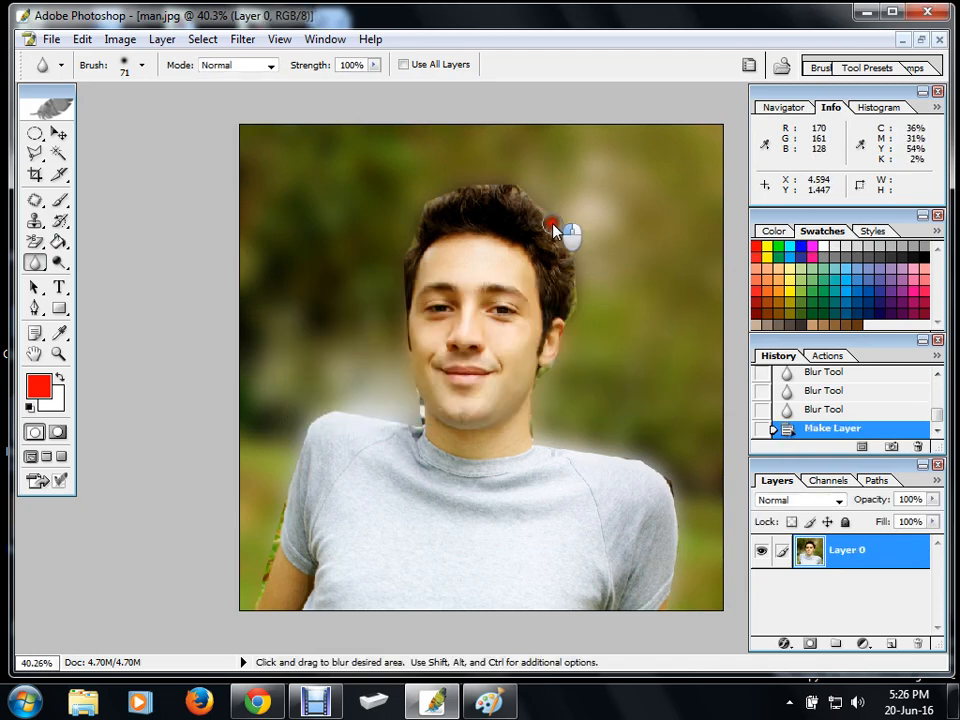
{"action": "mouse_move", "coordinate": [553, 225]}
{"action": "left_mouse_down"}
{"action": "mouse_move", "coordinate": [578, 256]}
{"action": "mouse_move", "coordinate": [571, 229]}
{"action": "mouse_move", "coordinate": [559, 283]}
{"action": "mouse_move", "coordinate": [579, 266]}
{"action": "mouse_move", "coordinate": [565, 300]}
{"action": "left_mouse_up"}
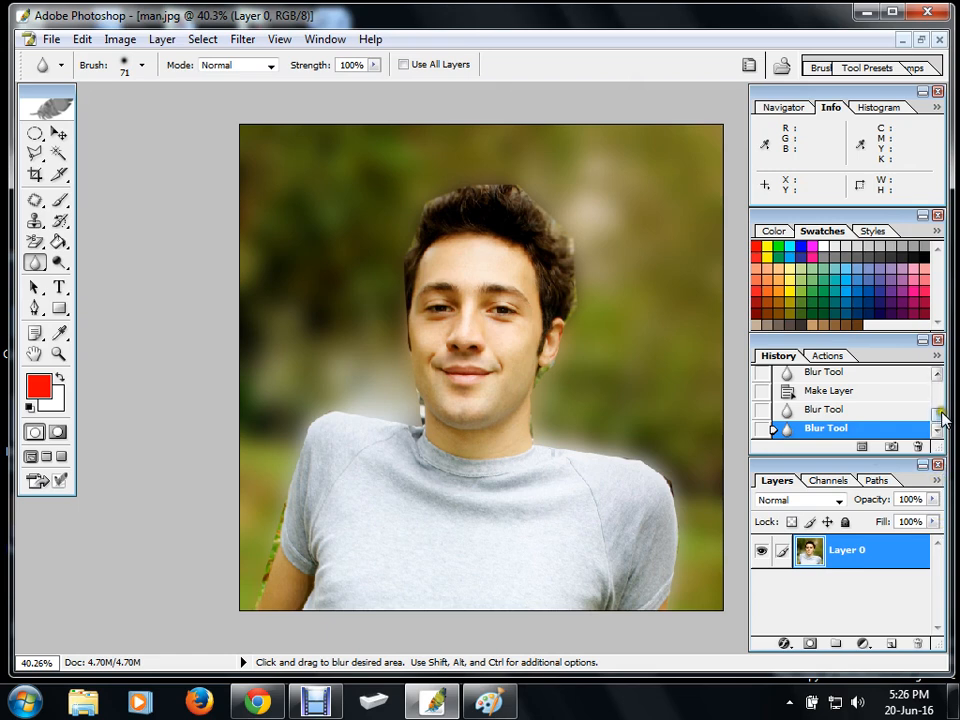
Step: Revert man.jpg to the history state just after the Polygonal Lasso selection of the background
{"action": "left_click_drag", "start_coordinate": [940, 418], "coordinate": [937, 372]}
{"action": "left_click", "coordinate": [900, 381]}
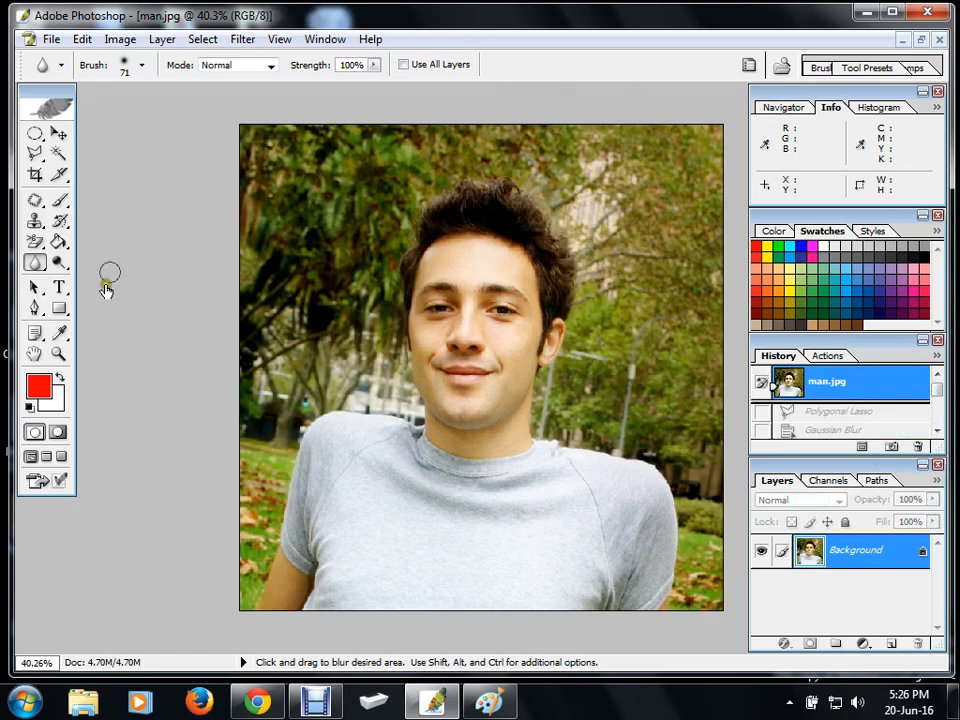
{"action": "left_click", "coordinate": [841, 411]}
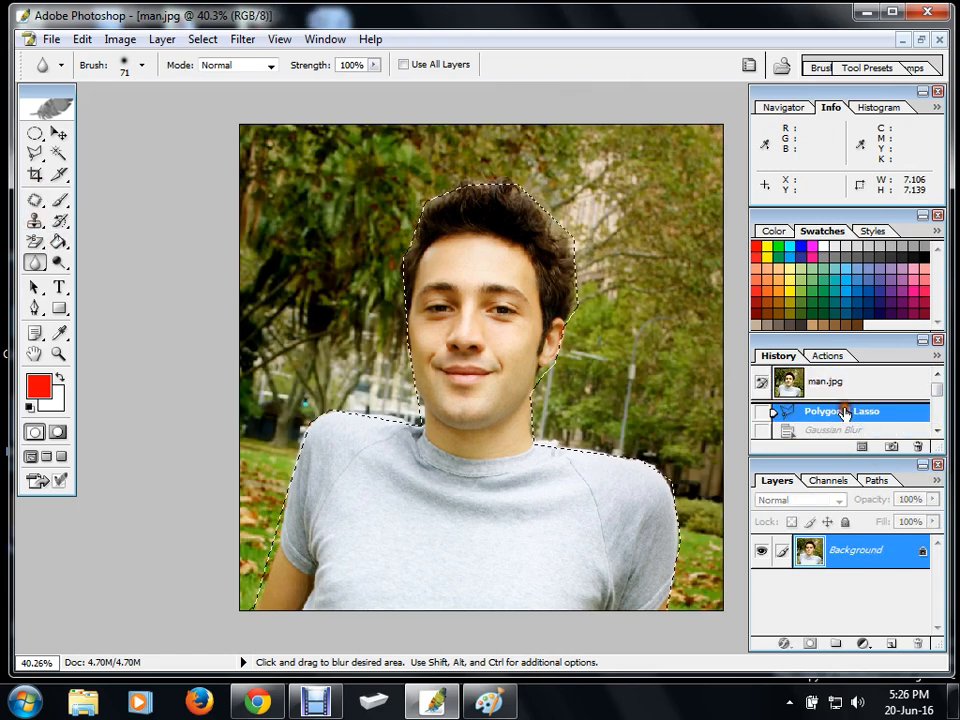
Step: Apply the Blur filter and the Blur More filter to the selected background
{"action": "left_click", "coordinate": [242, 39]}
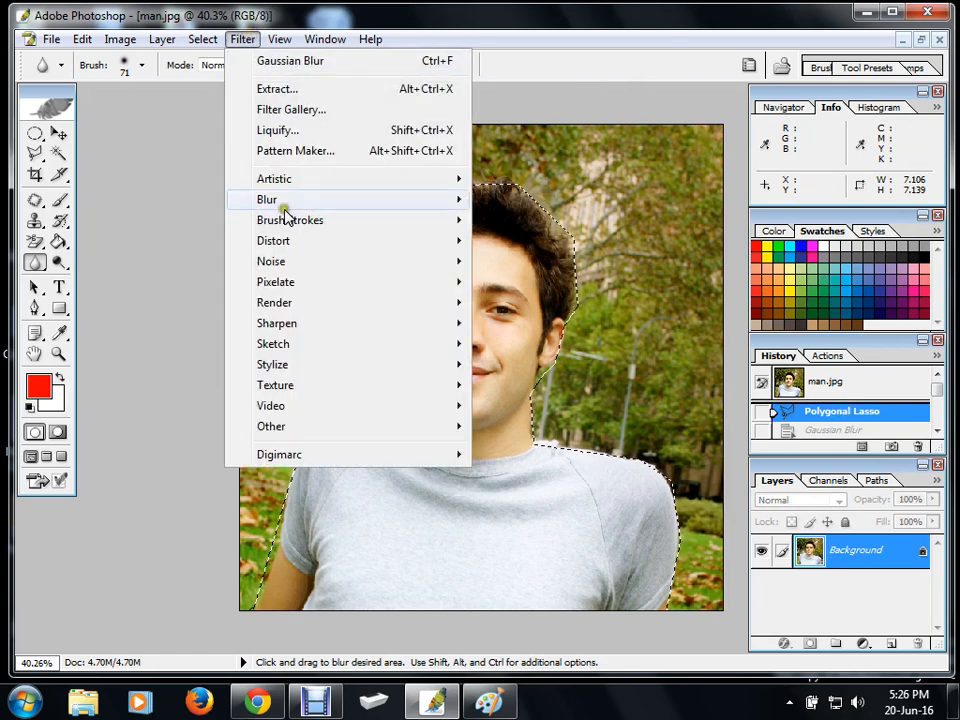
{"action": "left_click", "coordinate": [311, 199]}
{"action": "left_click", "coordinate": [500, 220]}
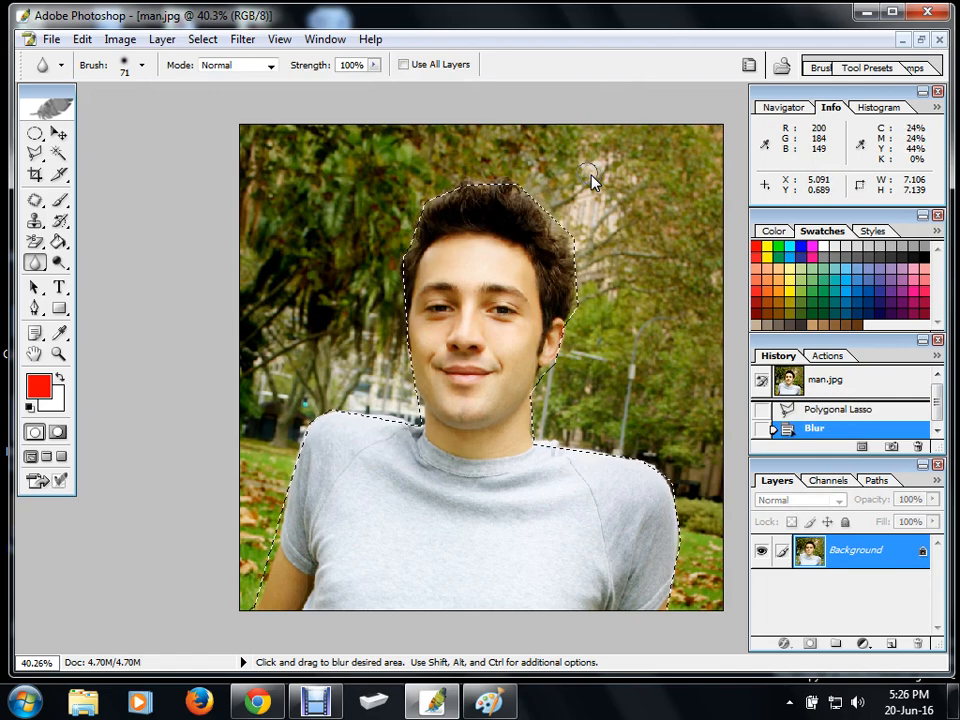
{"action": "left_click", "coordinate": [245, 39]}
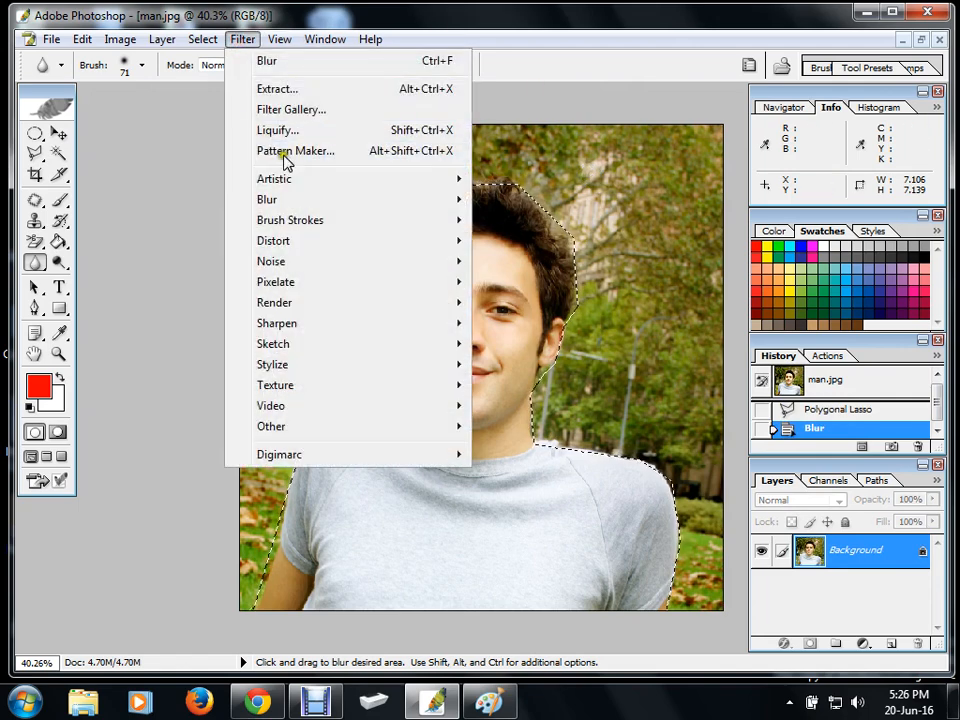
{"action": "mouse_move", "coordinate": [355, 199]}
{"action": "left_click", "coordinate": [536, 241]}
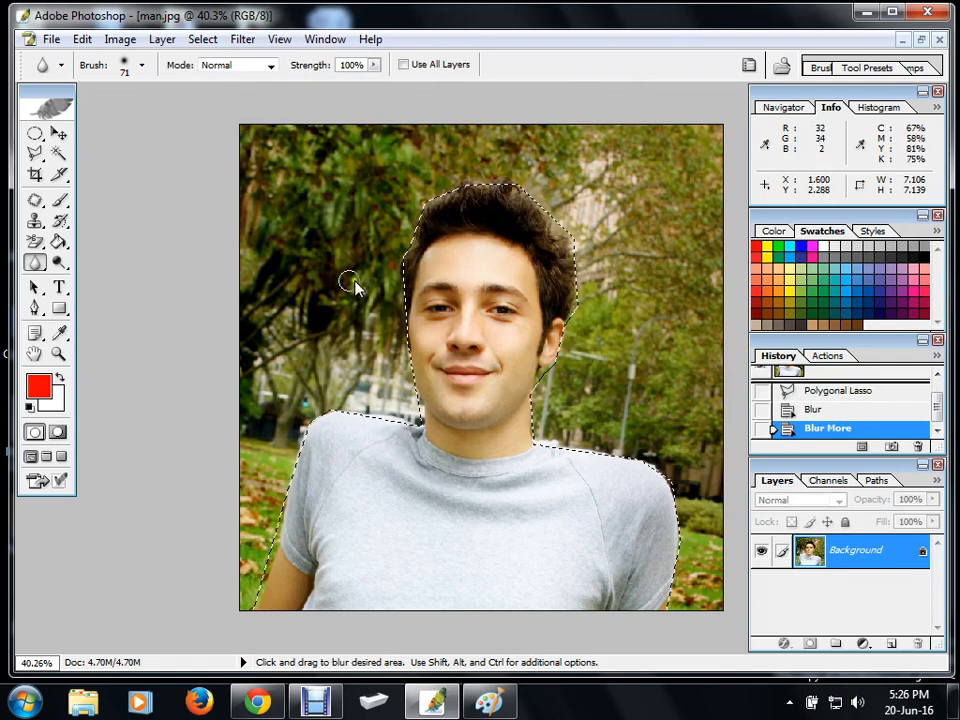
Step: Start a Lens Blur on the selected background with an iris radius of 55 and a blade curvature of 21
{"action": "left_click", "coordinate": [244, 40]}
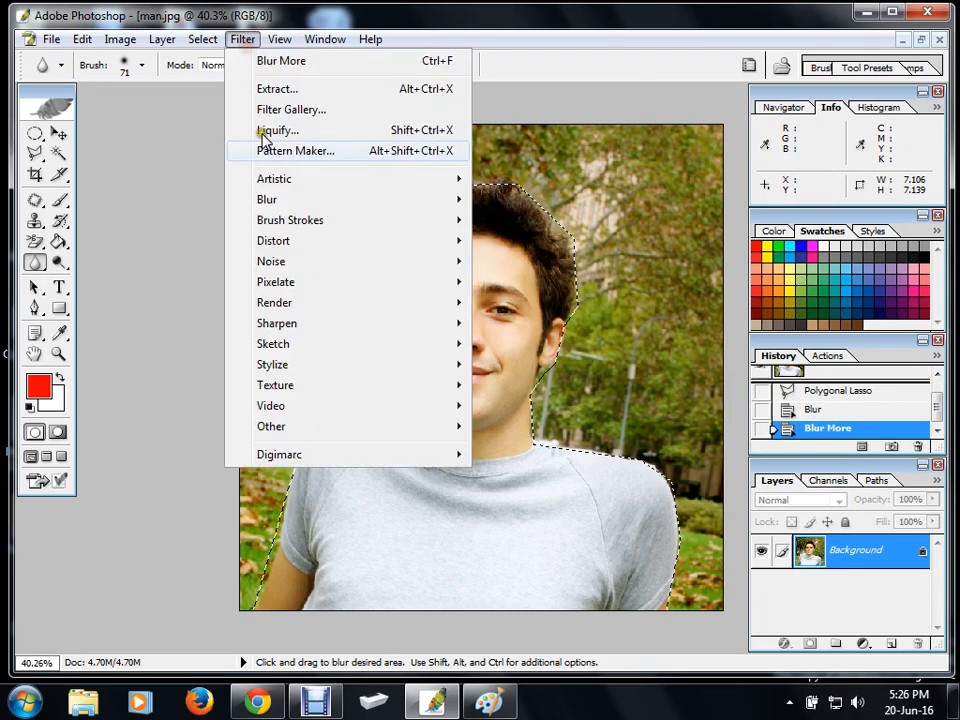
{"action": "mouse_move", "coordinate": [407, 202]}
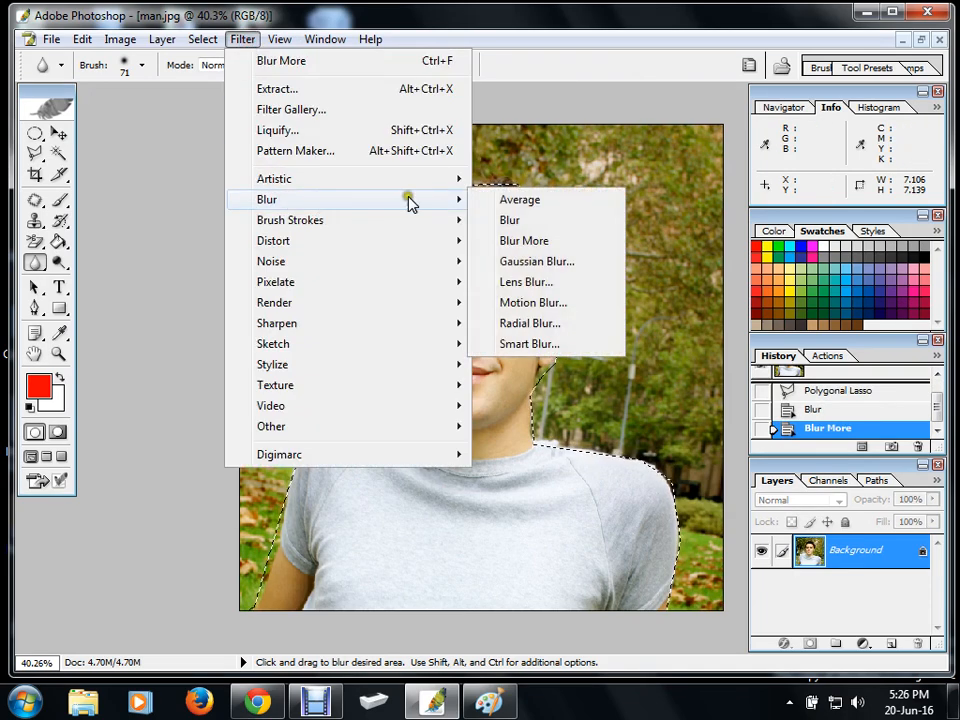
{"action": "left_click", "coordinate": [531, 286]}
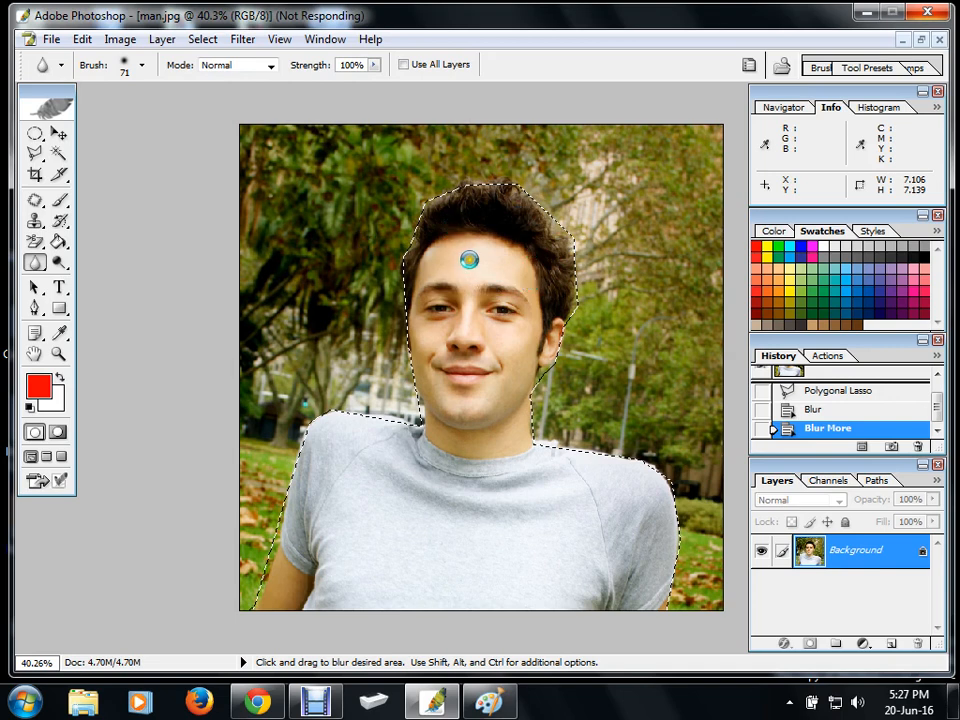
{"action": "left_click", "coordinate": [325, 700]}
{"action": "left_click", "coordinate": [334, 626]}
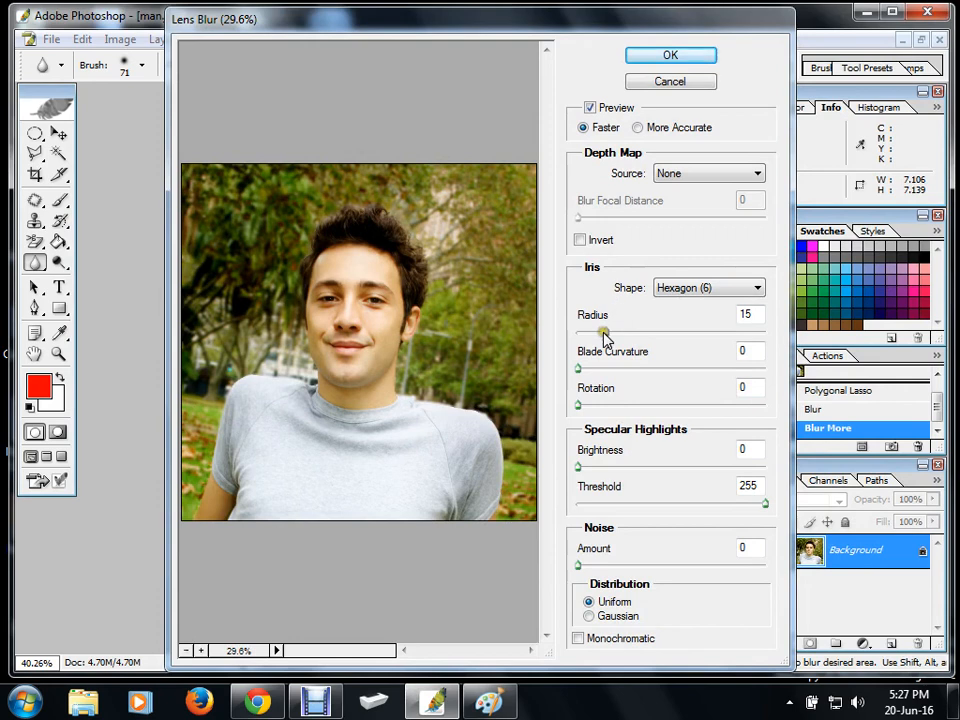
{"action": "left_click_drag", "start_coordinate": [604, 335], "coordinate": [681, 332]}
{"action": "left_click_drag", "start_coordinate": [576, 371], "coordinate": [619, 369]}
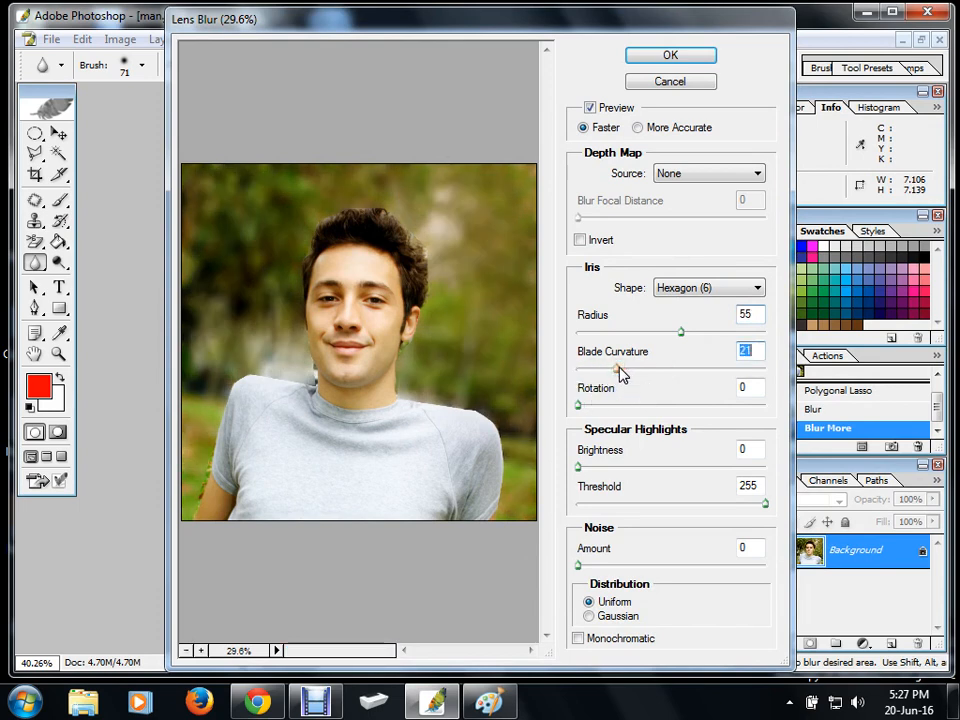
Step: Try Transparency as the Lens Blur depth map source and set the source back to None
{"action": "left_click", "coordinate": [688, 173]}
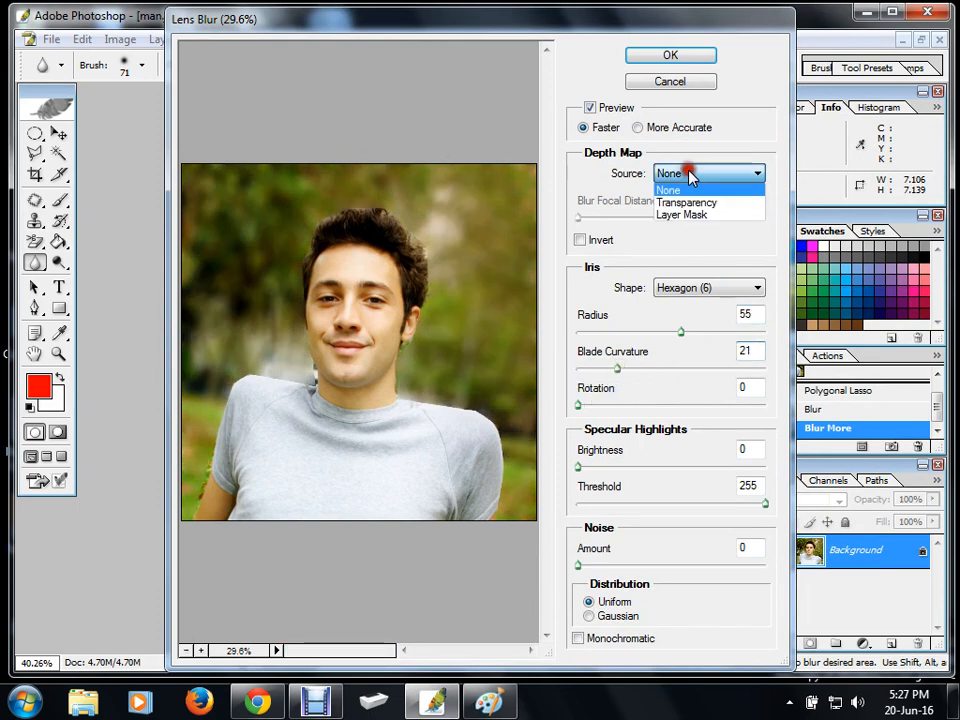
{"action": "left_click", "coordinate": [686, 201]}
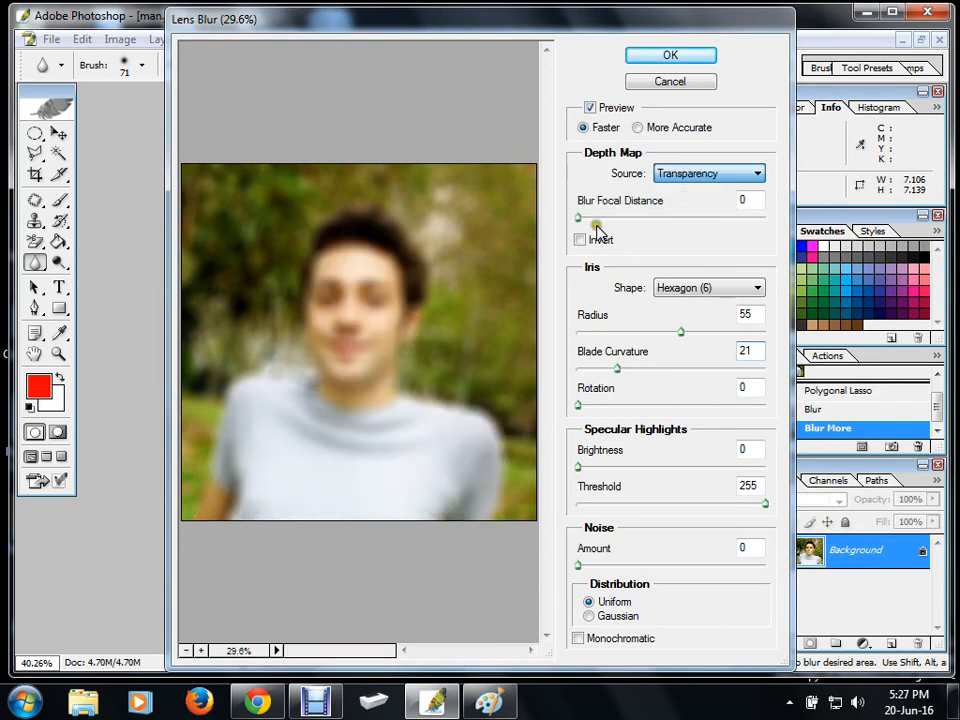
{"action": "left_click_drag", "start_coordinate": [578, 219], "coordinate": [553, 242]}
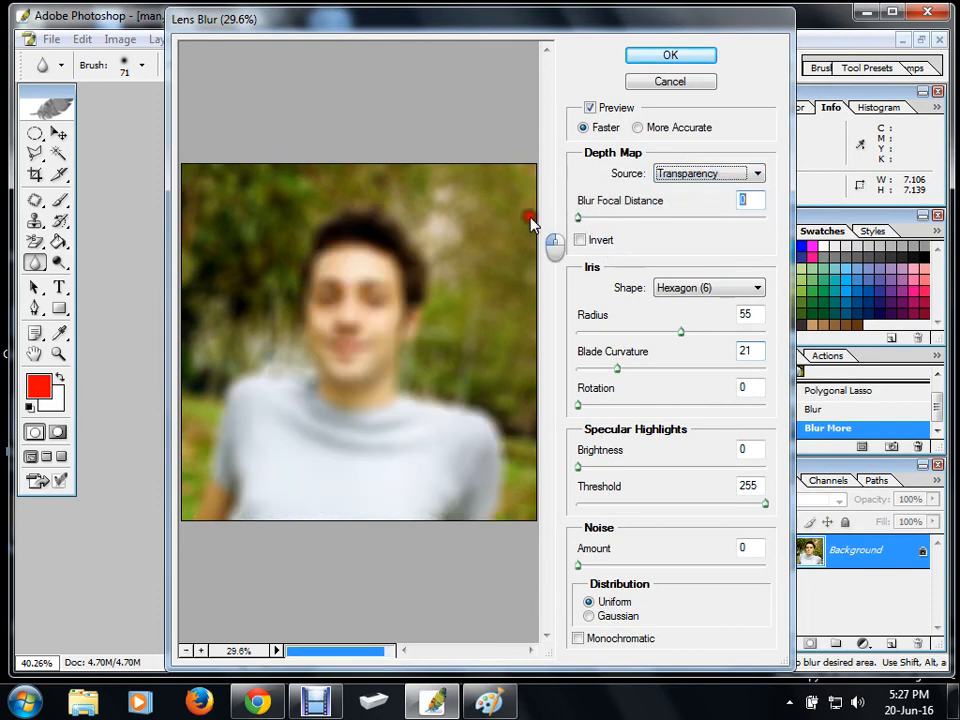
{"action": "left_click", "coordinate": [692, 174]}
{"action": "left_click", "coordinate": [681, 188]}
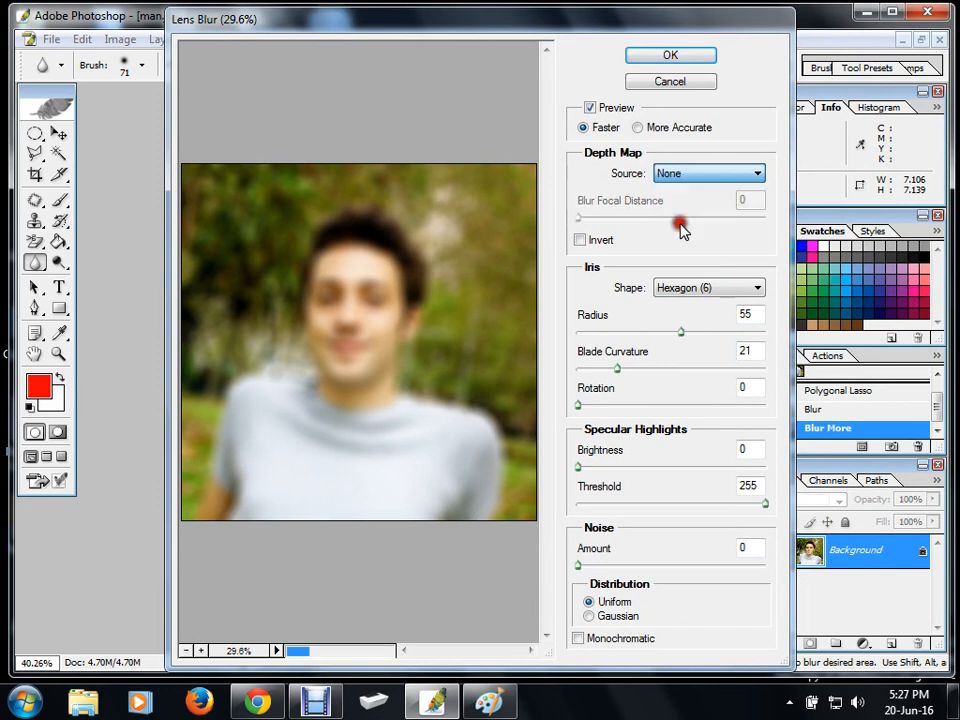
Step: Set the Lens Blur iris to a Heptagon (7) shape with radius 35, blade curvature 41 and rotation 113
{"action": "left_click", "coordinate": [686, 288]}
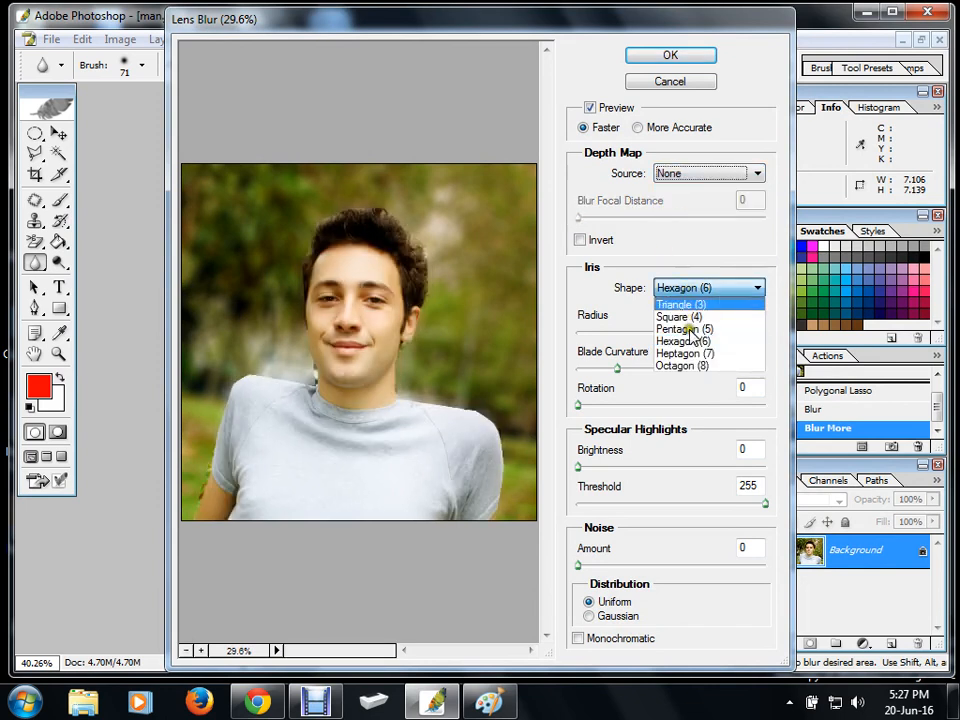
{"action": "left_click", "coordinate": [672, 353]}
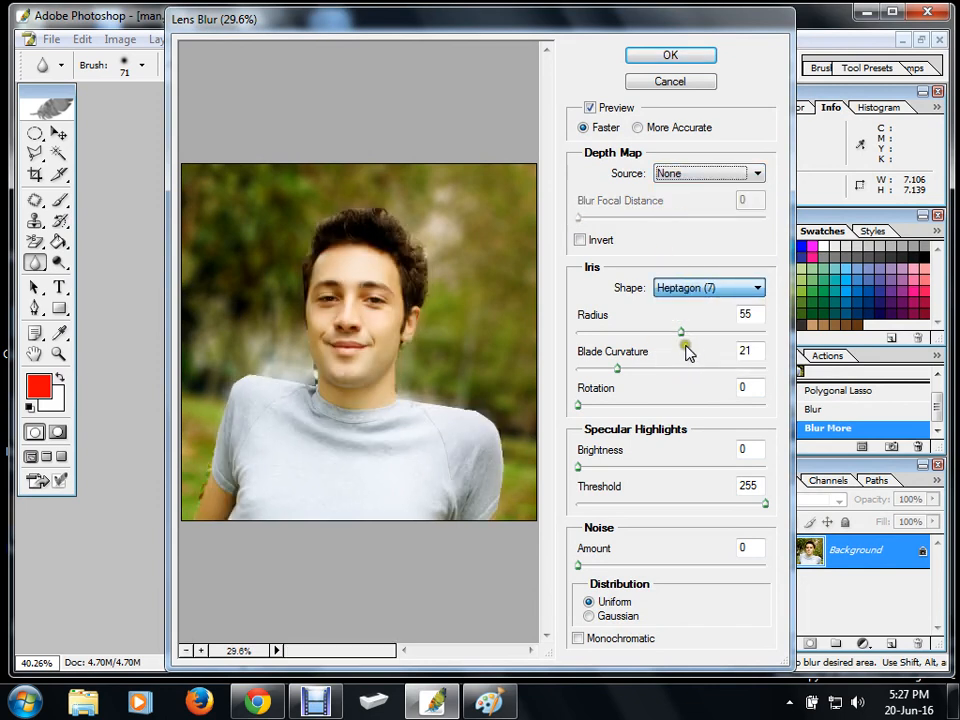
{"action": "left_click_drag", "start_coordinate": [680, 340], "coordinate": [634, 338]}
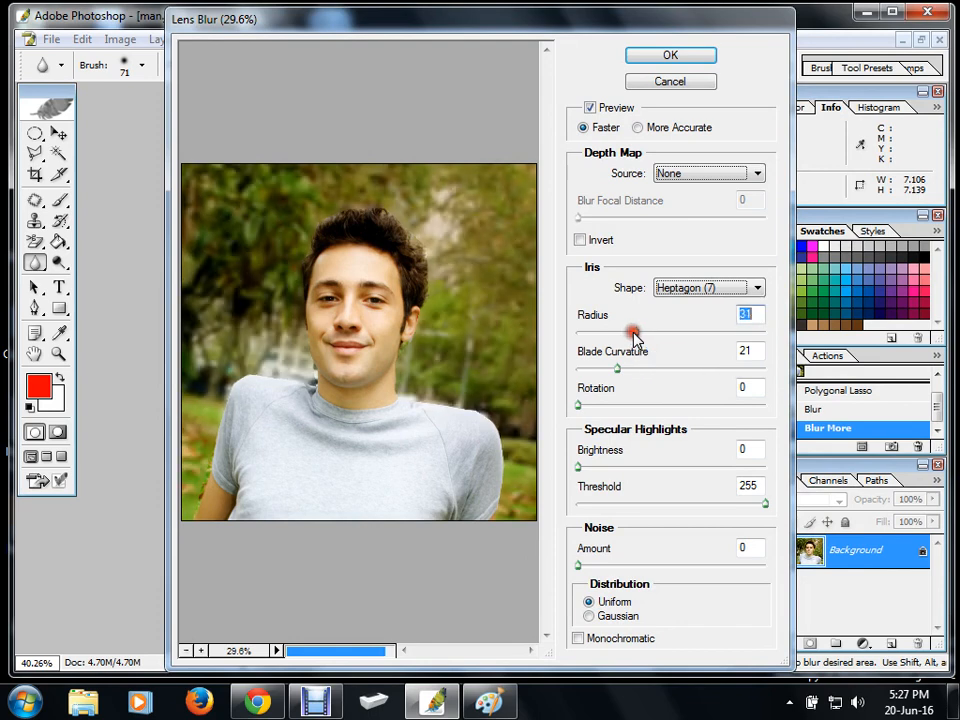
{"action": "left_click", "coordinate": [645, 336]}
{"action": "left_click", "coordinate": [655, 368]}
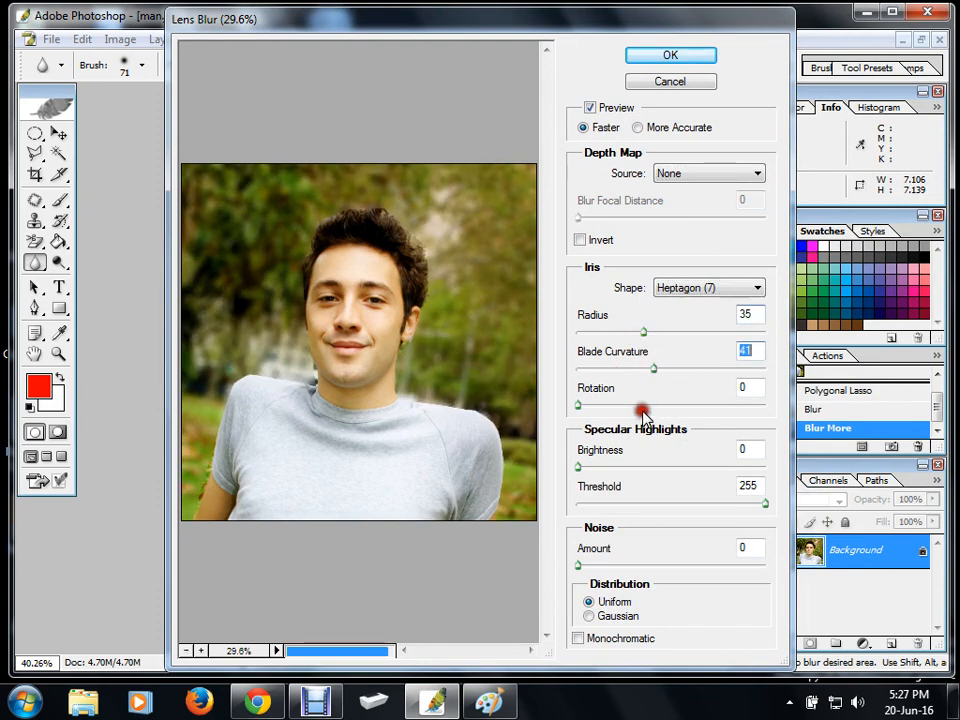
{"action": "left_click", "coordinate": [637, 405]}
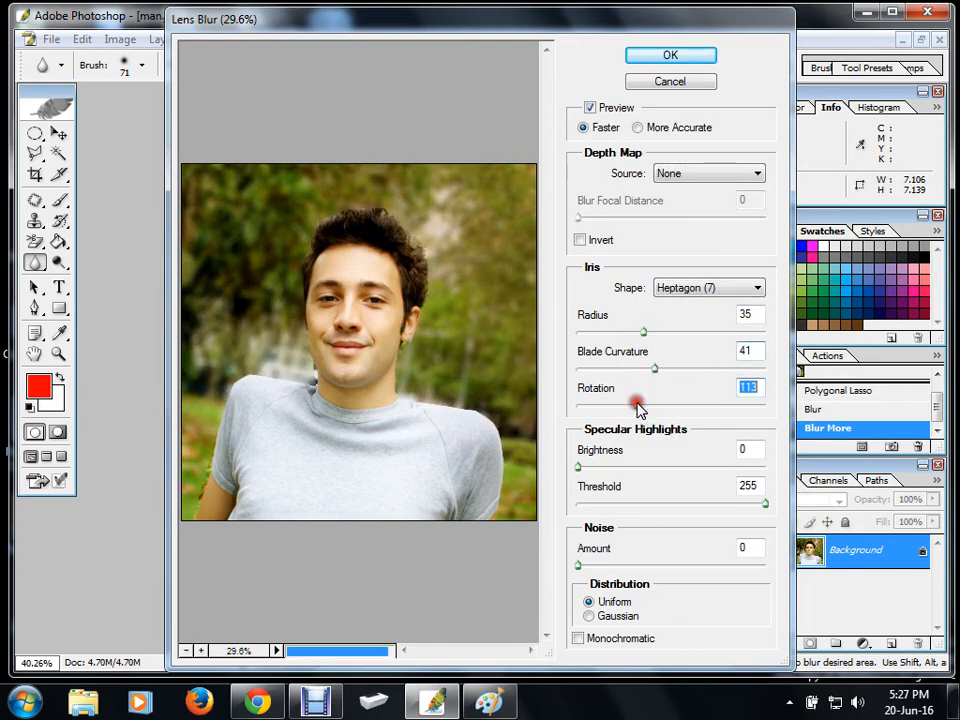
Step: Set the Lens Blur specular highlights to brightness 22 and threshold 244
{"action": "left_click", "coordinate": [618, 467]}
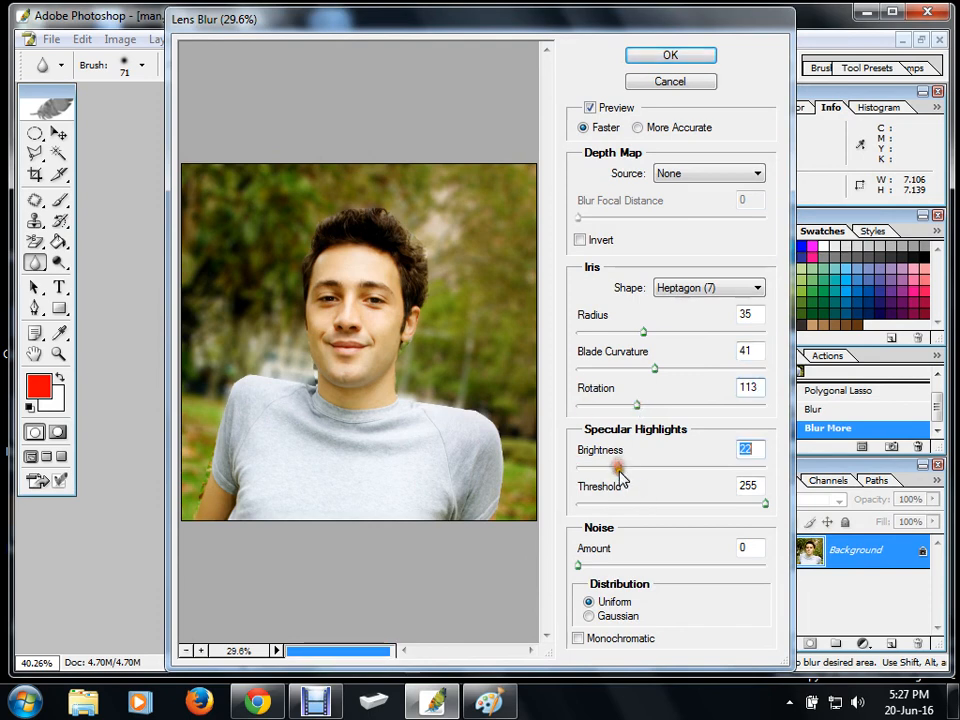
{"action": "left_click", "coordinate": [623, 503]}
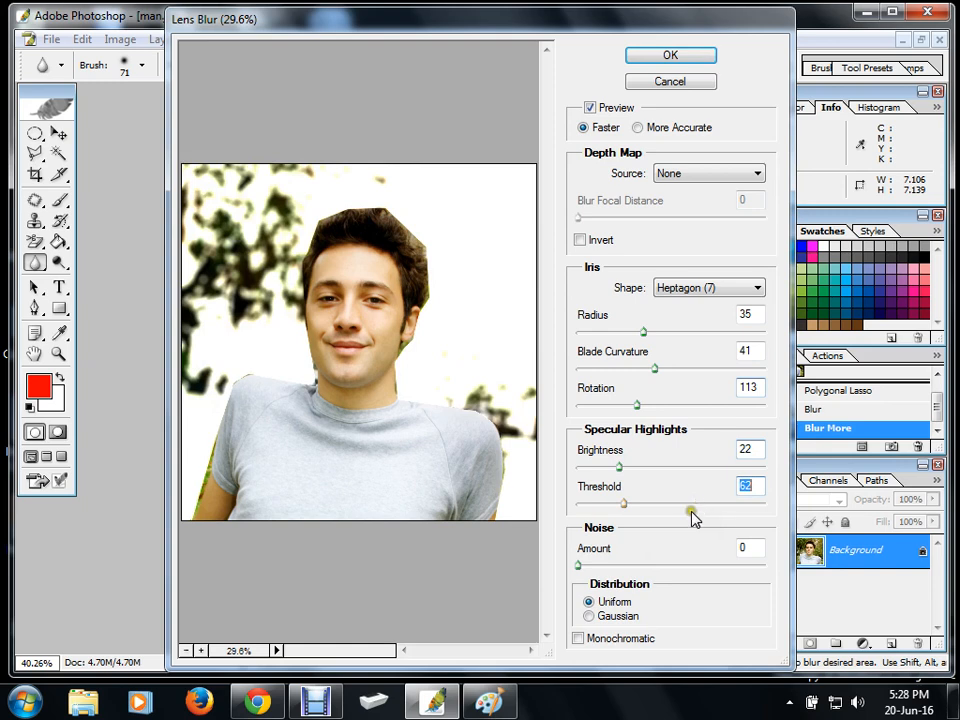
{"action": "left_click_drag", "start_coordinate": [690, 508], "coordinate": [757, 508]}
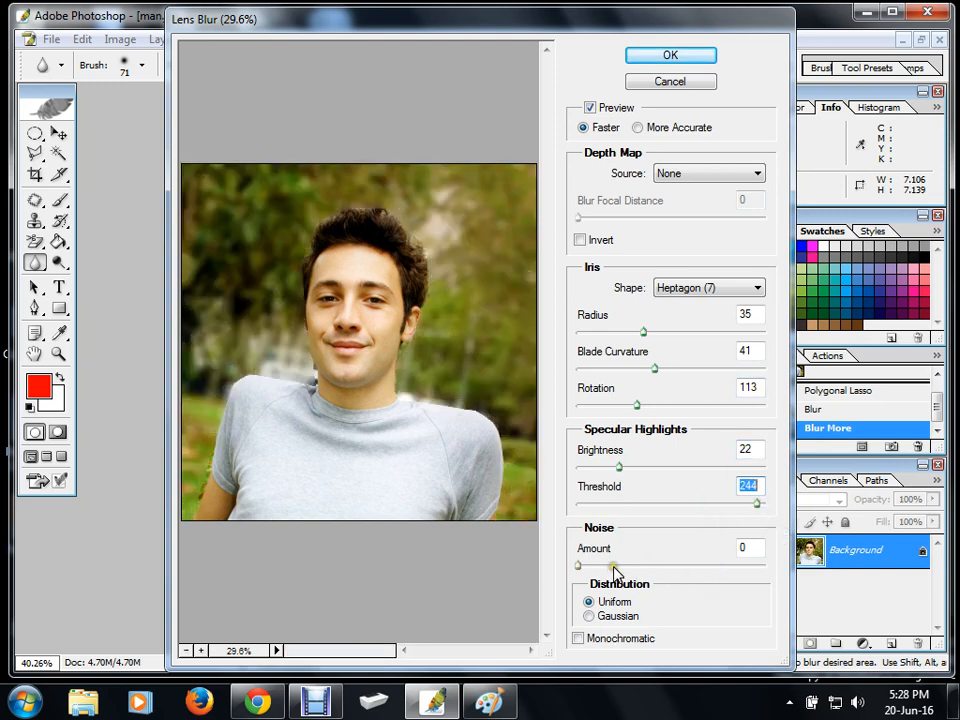
Step: Add a noise amount of 19 with Gaussian distribution and apply the Lens Blur to the selected background
{"action": "left_click_drag", "start_coordinate": [614, 567], "coordinate": [609, 587]}
{"action": "left_click", "coordinate": [591, 616]}
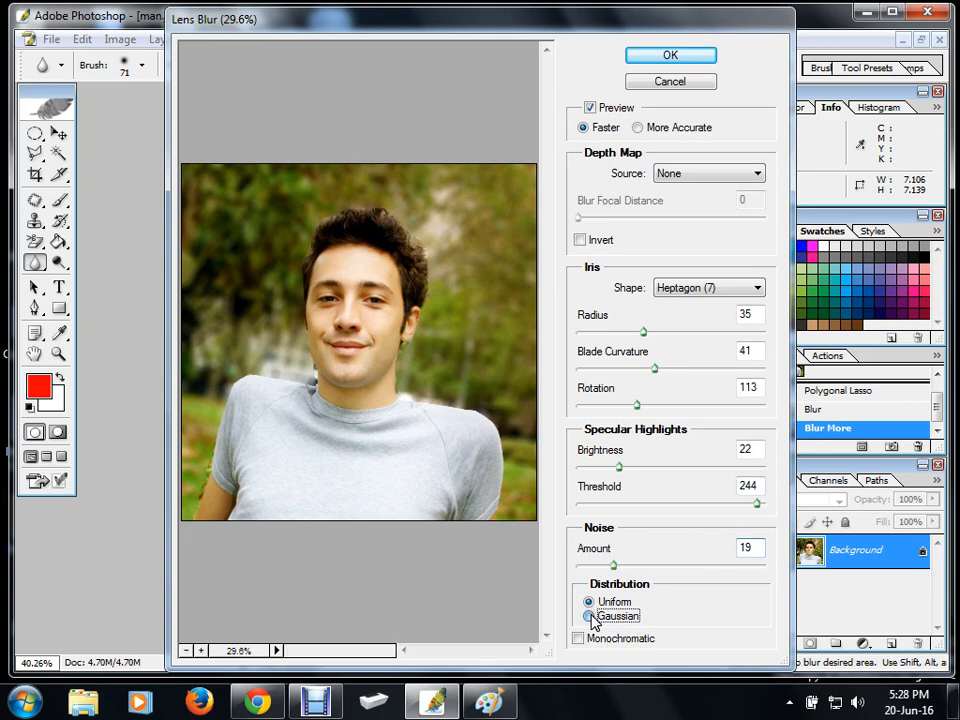
{"action": "left_click", "coordinate": [675, 57]}
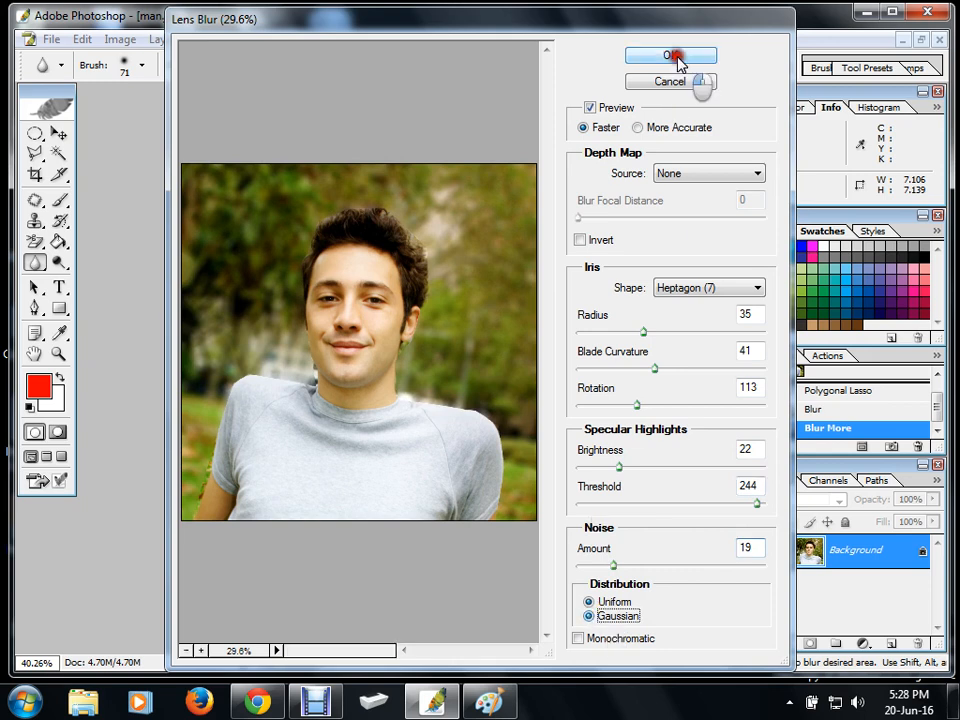